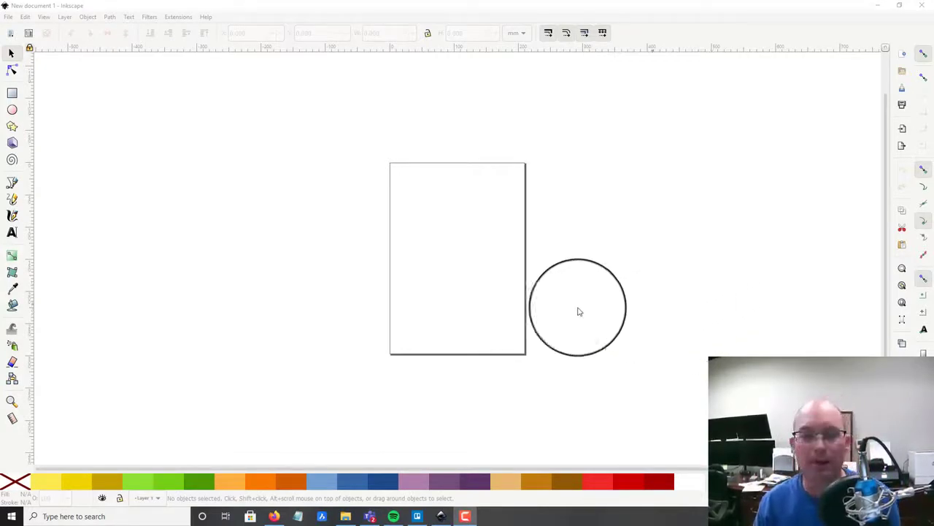
{"action": "left_click_drag", "start_coordinate": [625, 309], "coordinate": [650, 281]}
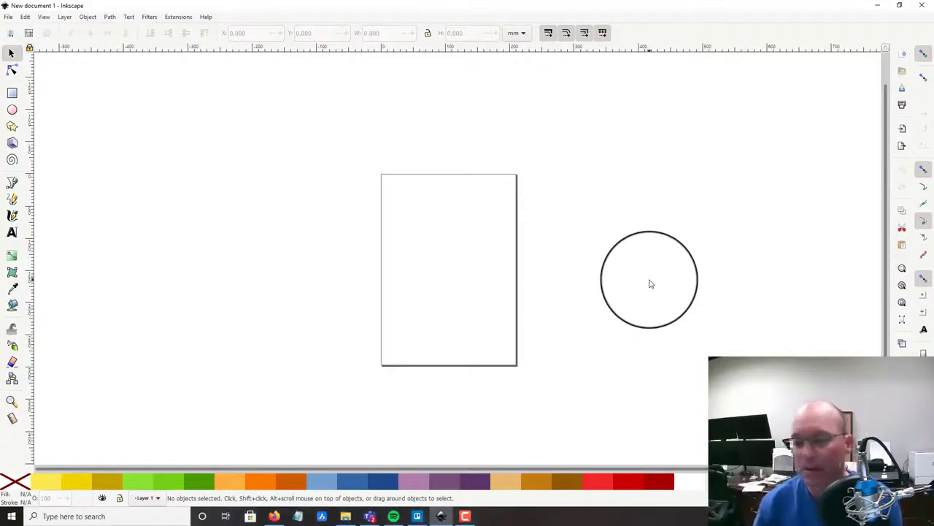
{"action": "left_click_drag", "start_coordinate": [651, 284], "coordinate": [617, 231]}
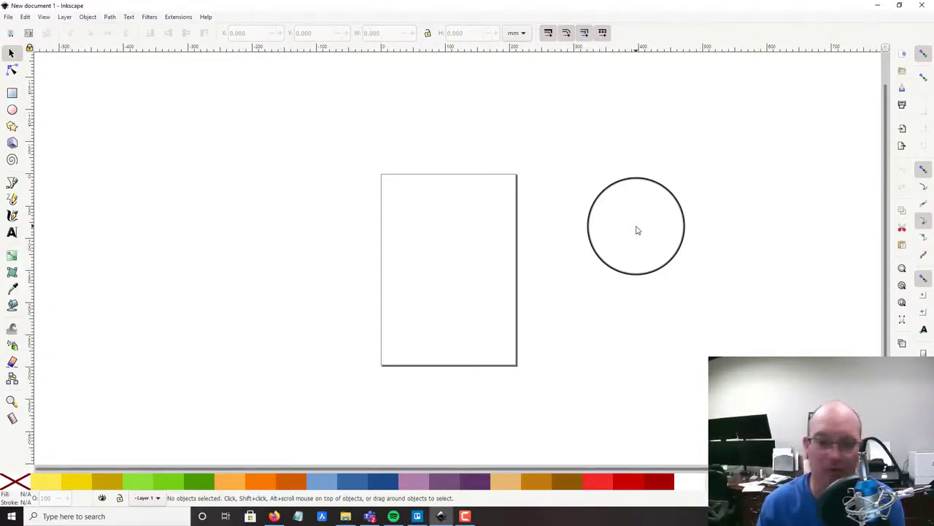
{"action": "left_click_drag", "start_coordinate": [604, 237], "coordinate": [597, 240]}
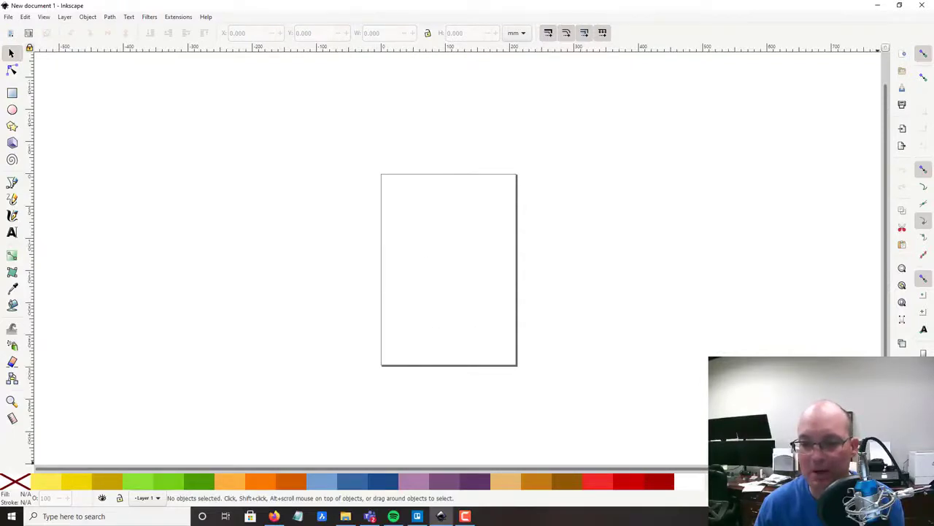
- Set the document page to a custom size of 24 by 36 inches and switch its orientation to landscape
{"action": "key", "text": "ctrl+shift+d"}
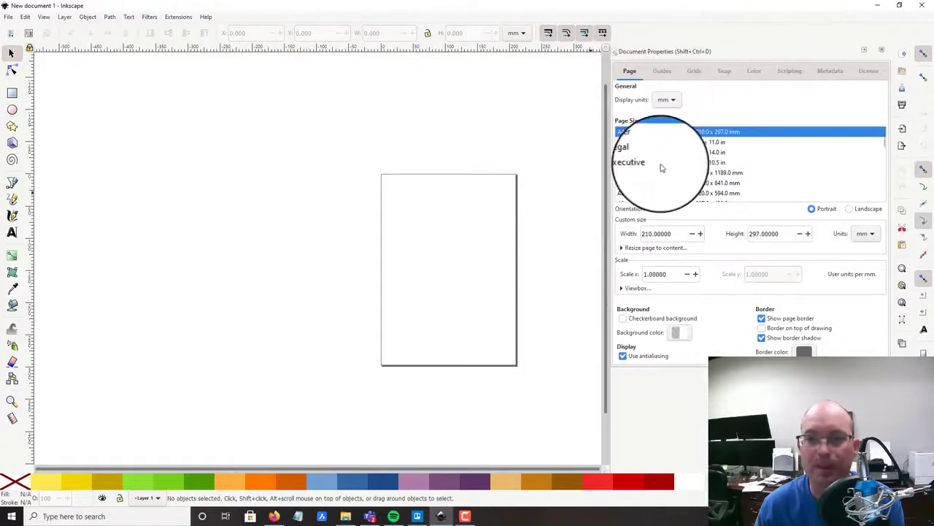
{"action": "scroll", "coordinate": [660, 167], "scroll_direction": "down", "scroll_amount": 3}
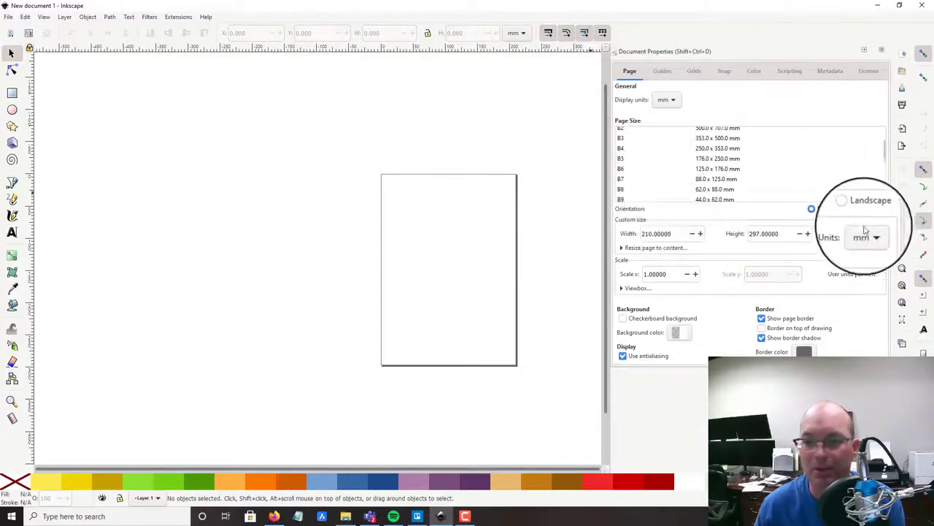
{"action": "left_click", "coordinate": [654, 234]}
{"action": "left_click", "coordinate": [863, 234]}
{"action": "left_click", "coordinate": [861, 248]}
{"action": "double_click", "coordinate": [672, 233]}
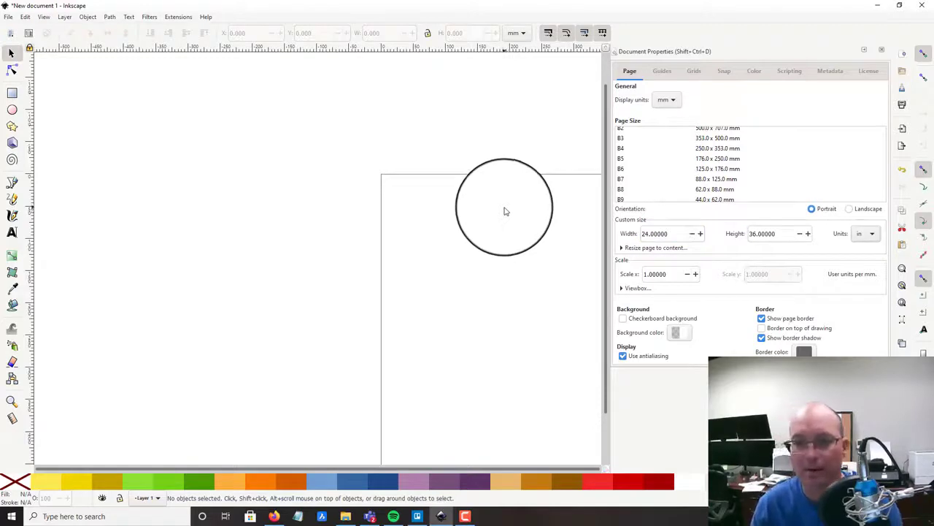
{"action": "left_click", "coordinate": [849, 208]}
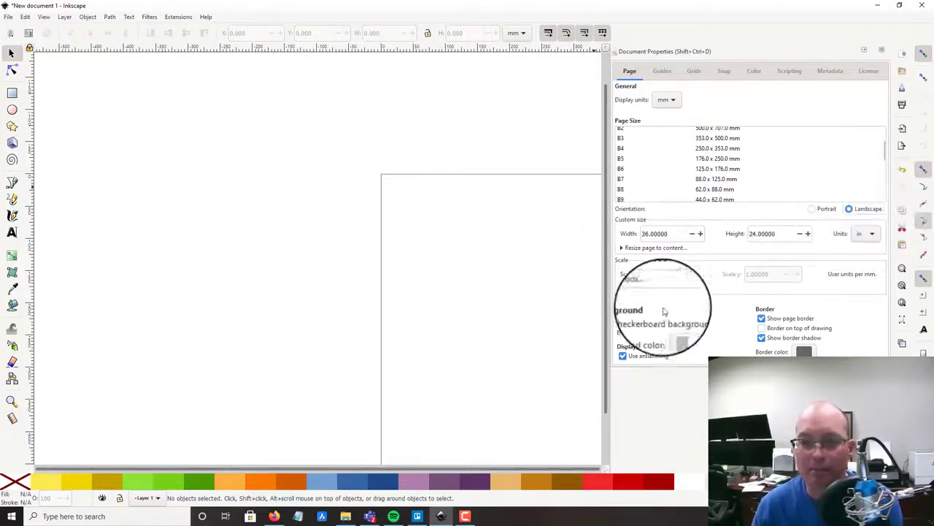
- Add a new rectangular grid to the document with X and Y spacing of 0.10
{"action": "left_click", "coordinate": [694, 71]}
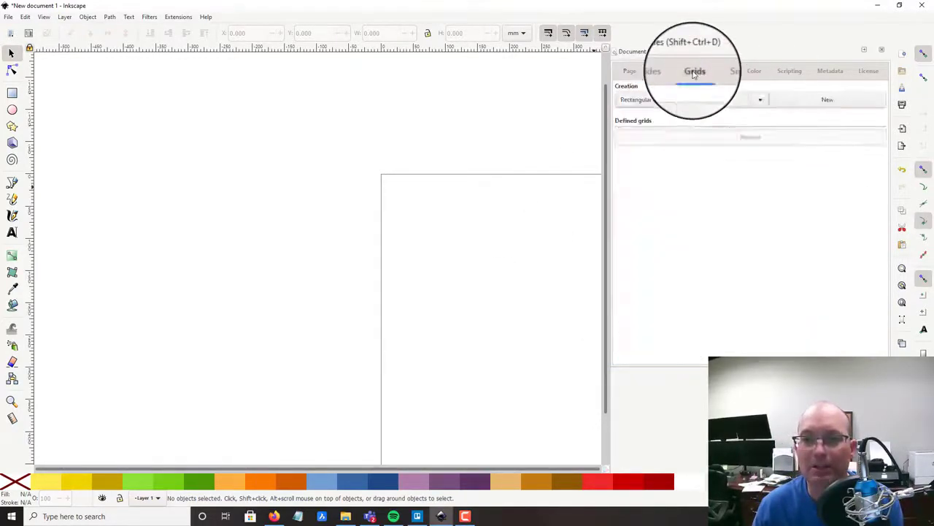
{"action": "left_click", "coordinate": [811, 103]}
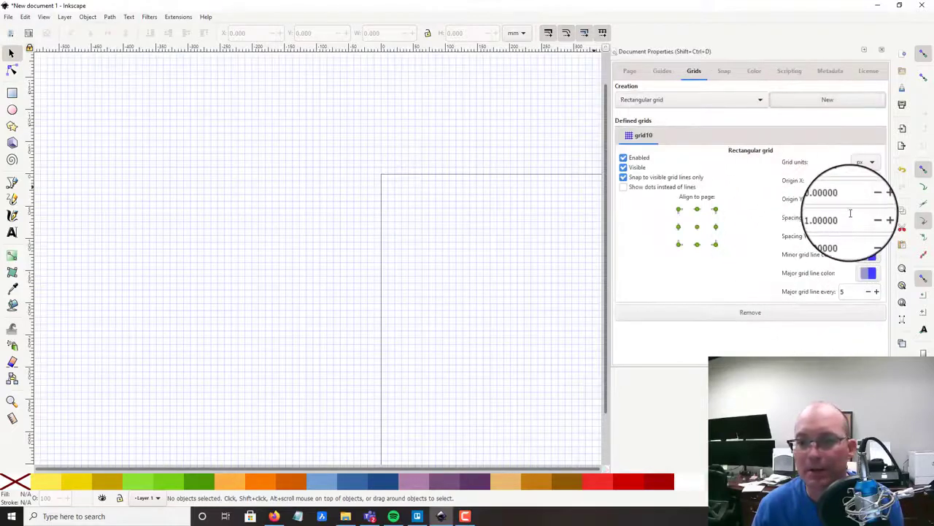
{"action": "double_click", "coordinate": [847, 217]}
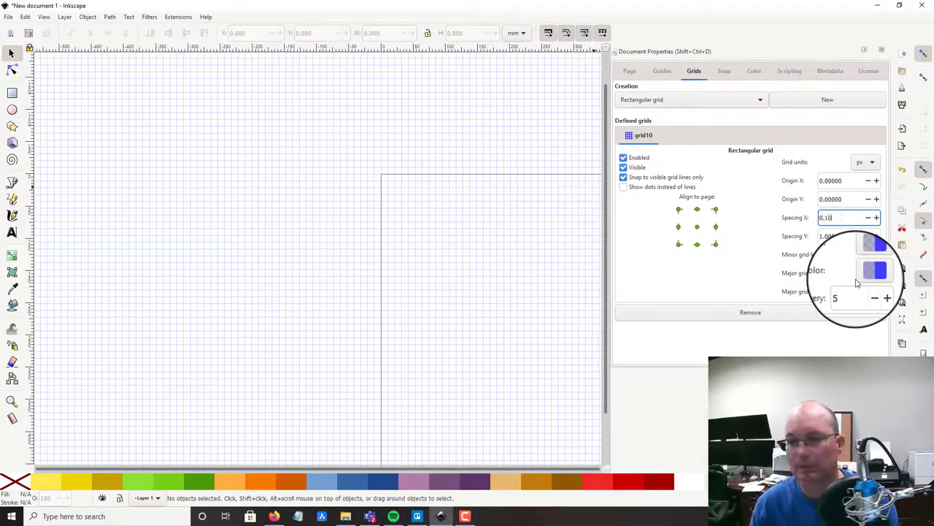
{"action": "type", "text": "0.10"}
{"action": "key", "text": "Tab"}
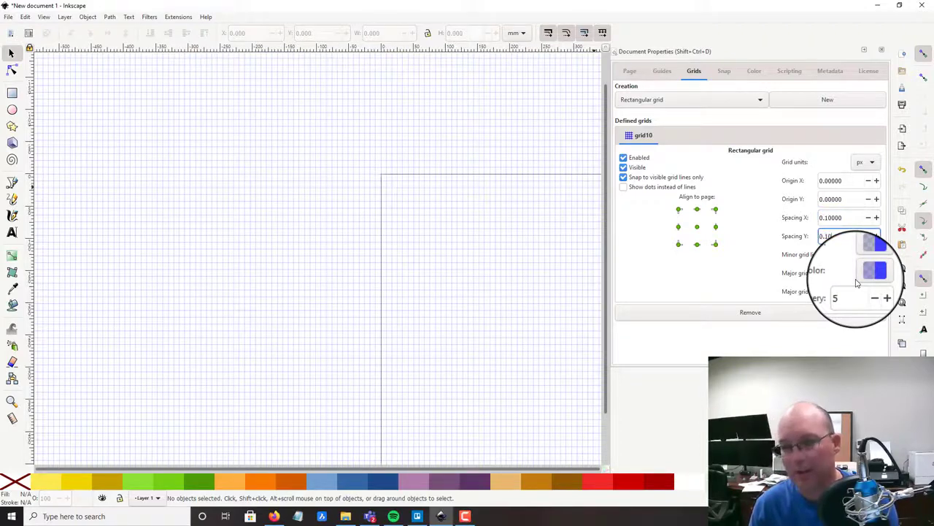
{"action": "key", "text": "Return"}
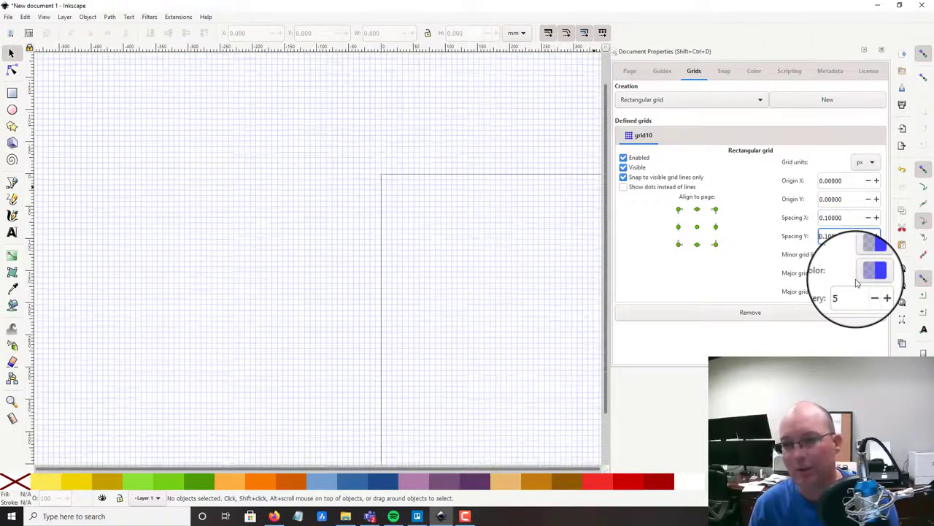
- Change the grid units to inches and set both X and Y spacing to 0.1
{"action": "left_click", "coordinate": [863, 160]}
{"action": "left_click", "coordinate": [862, 138]}
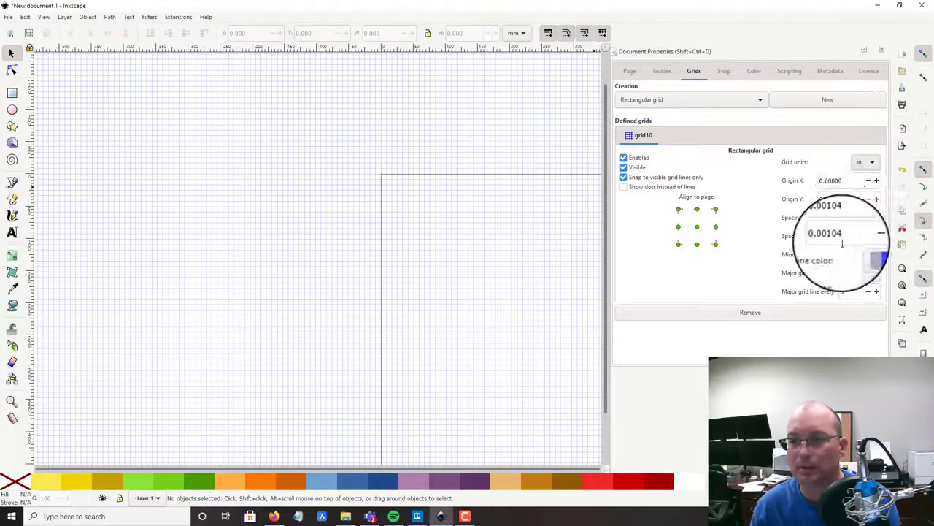
{"action": "double_click", "coordinate": [830, 217]}
{"action": "type", "text": "0.1"}
{"action": "key", "text": "Tab"}
{"action": "type", "text": "0.1"}
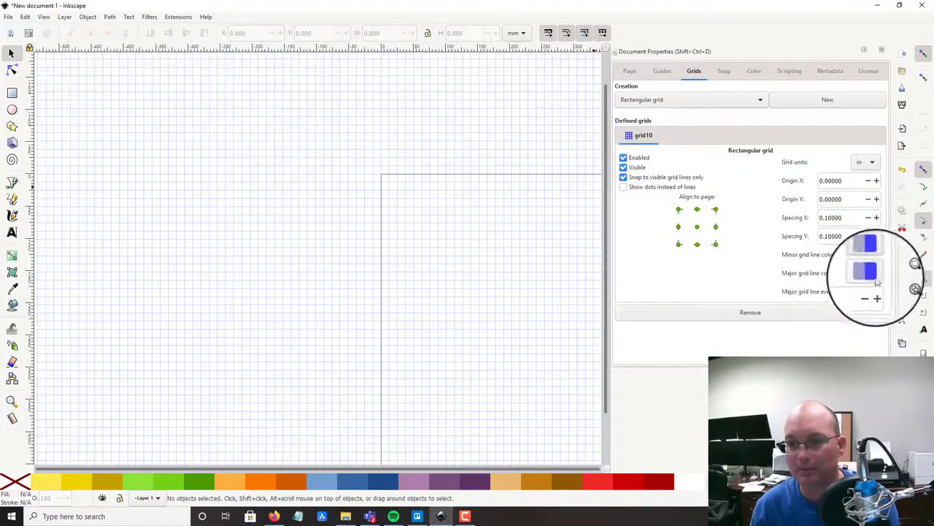
- Change the major grid line color to green and close the document properties
{"action": "left_click", "coordinate": [868, 273]}
{"action": "left_click", "coordinate": [462, 255]}
{"action": "left_click", "coordinate": [433, 274]}
{"action": "left_click", "coordinate": [531, 200]}
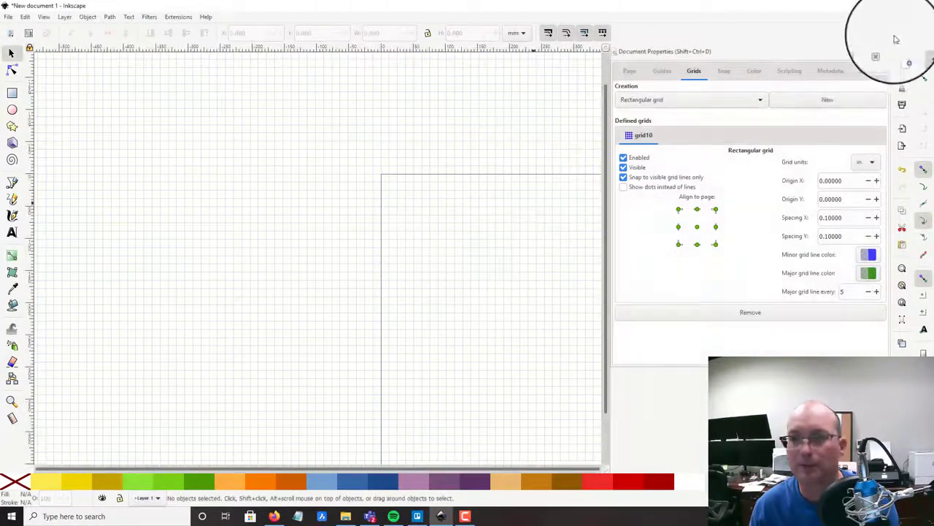
{"action": "left_click", "coordinate": [882, 54]}
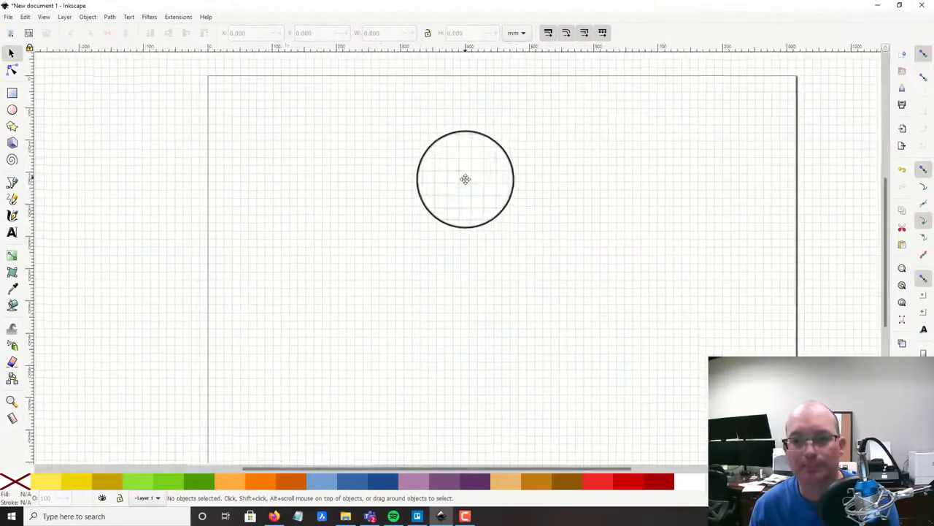
{"action": "scroll", "coordinate": [274, 101], "scroll_direction": "up", "scroll_amount": 4}
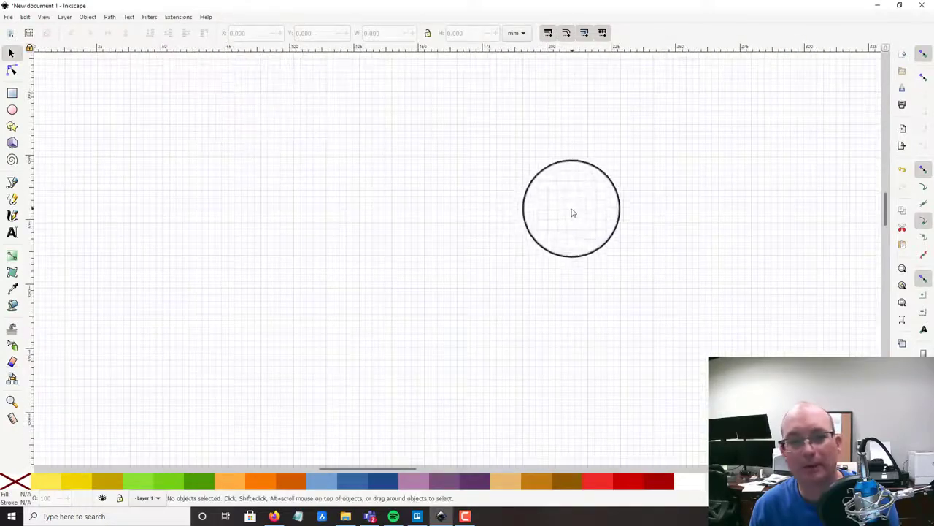
{"action": "scroll", "coordinate": [548, 195], "scroll_direction": "down", "scroll_amount": 2}
{"action": "left_click_drag", "start_coordinate": [605, 214], "coordinate": [467, 152]}
{"action": "scroll", "coordinate": [526, 192], "scroll_direction": "down", "scroll_amount": 4}
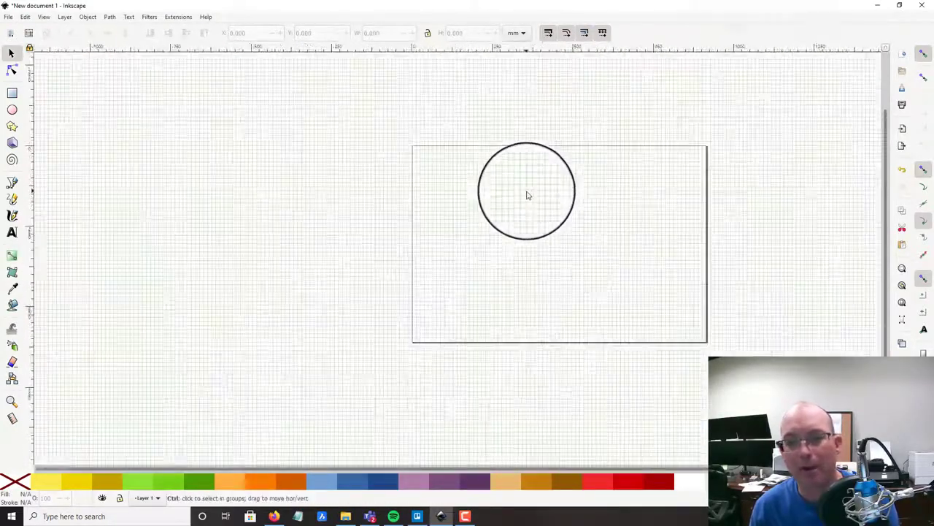
{"action": "scroll", "coordinate": [496, 181], "scroll_direction": "up", "scroll_amount": 3}
{"action": "left_click_drag", "start_coordinate": [496, 182], "coordinate": [213, 167]}
- Save the document in the Documents folder as TEAM SCHEDULE in Inkscape SVG format
{"action": "left_click", "coordinate": [8, 16]}
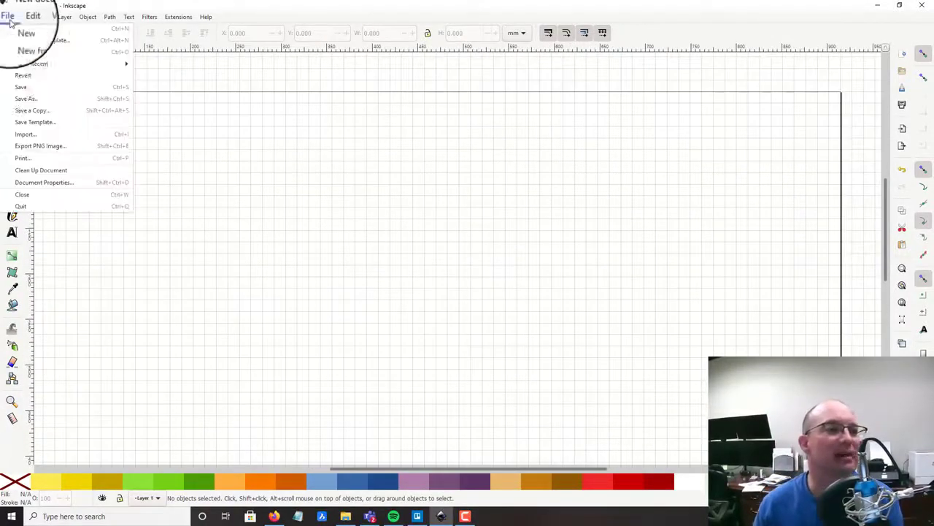
{"action": "left_click", "coordinate": [32, 86]}
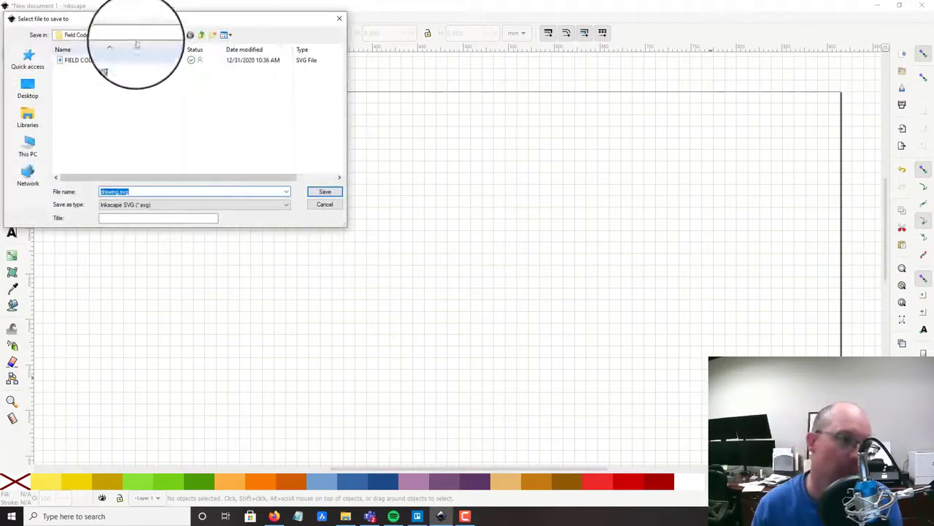
{"action": "left_click", "coordinate": [138, 35]}
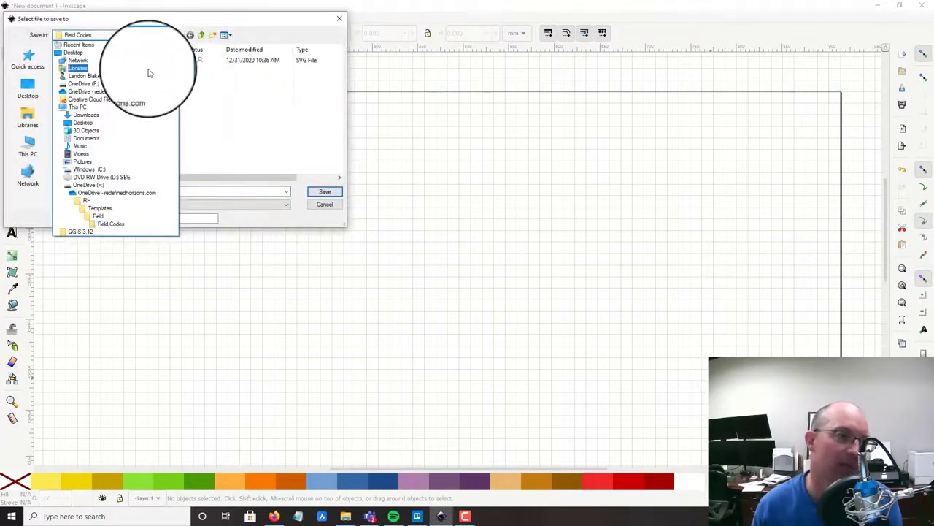
{"action": "left_click", "coordinate": [148, 77]}
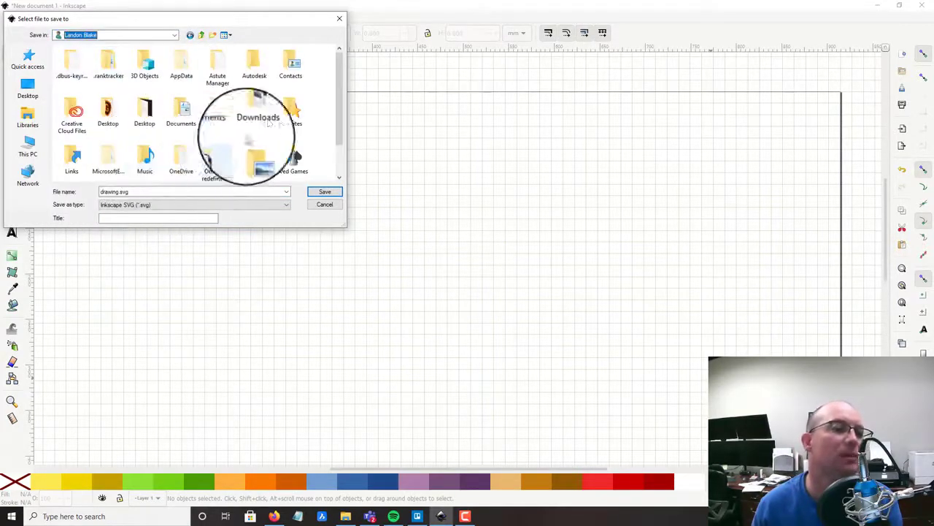
{"action": "double_click", "coordinate": [218, 113]}
{"action": "double_click", "coordinate": [117, 192]}
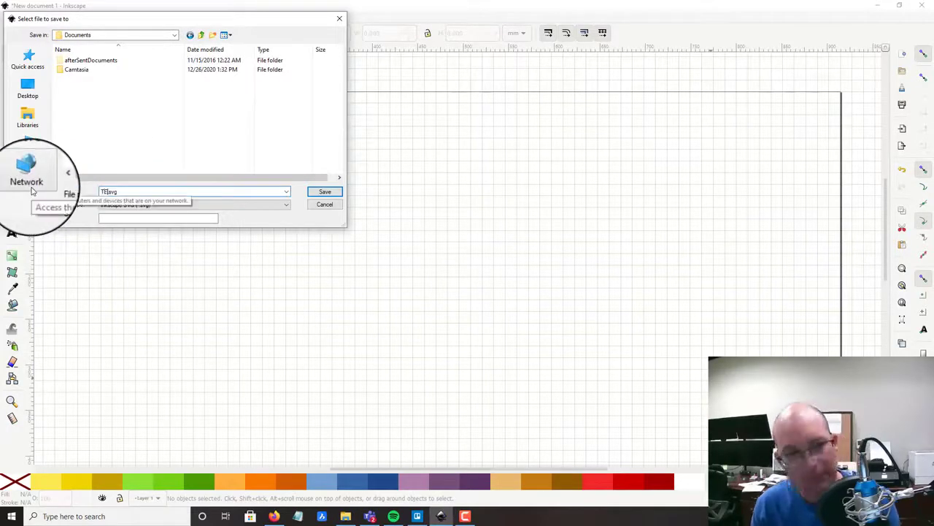
{"action": "key", "text": "Return"}
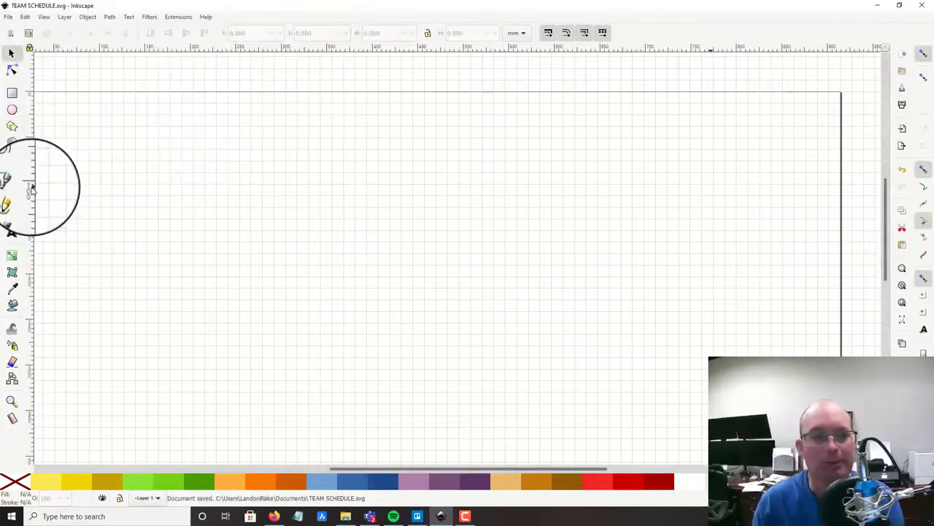
- Create a flowed text frame near the page's upper-left corner containing the title "Weekly Team Schedule"
{"action": "left_click_drag", "start_coordinate": [450, 176], "coordinate": [586, 153]}
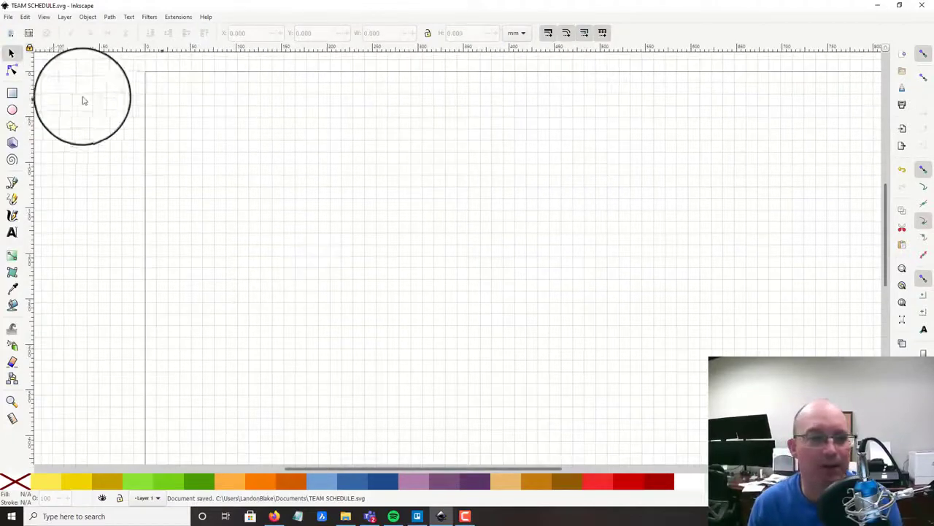
{"action": "left_click", "coordinate": [14, 232]}
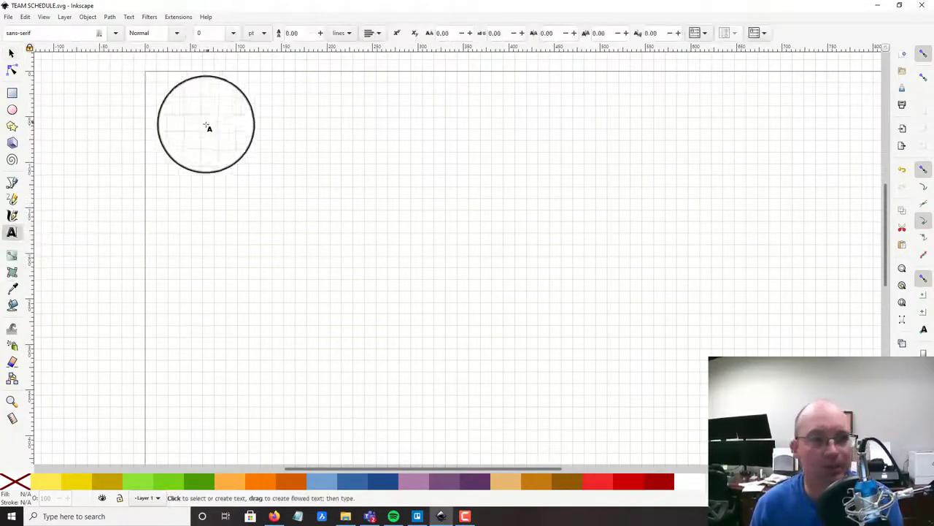
{"action": "left_click_drag", "start_coordinate": [179, 93], "coordinate": [608, 211]}
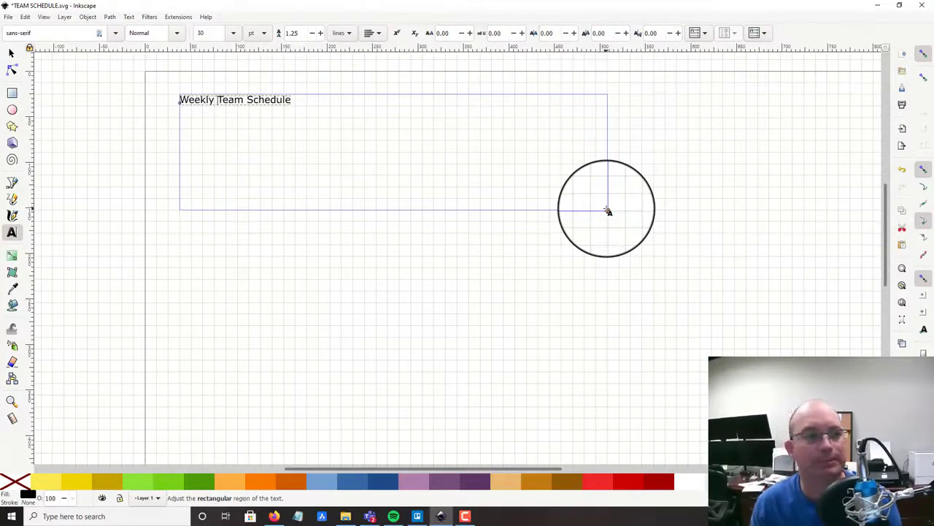
- Shift the title text down slightly to about X 38.6, Y 30.1 mm, snapping its text anchor to a grid intersection
{"action": "left_click", "coordinate": [11, 52]}
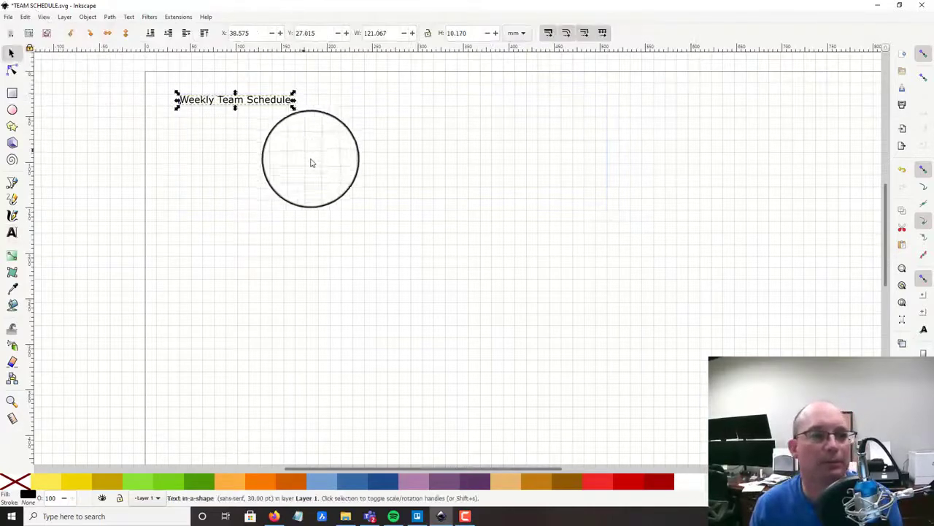
{"action": "left_click_drag", "start_coordinate": [287, 161], "coordinate": [187, 106]}
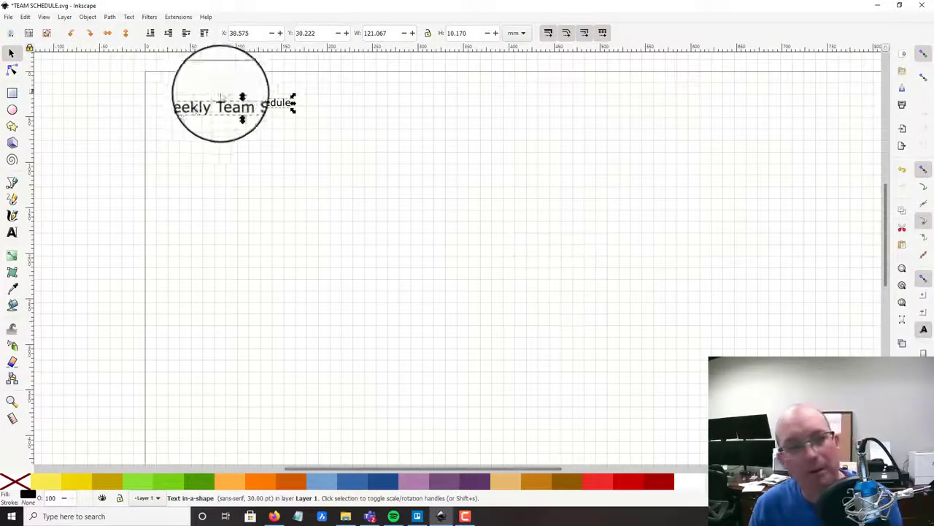
{"action": "left_click_drag", "start_coordinate": [203, 104], "coordinate": [208, 108]}
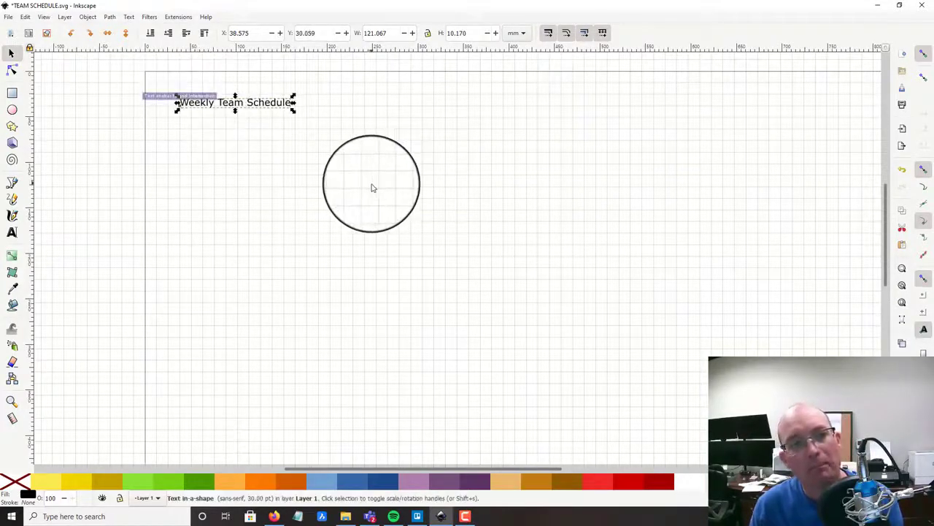
- Set the title's font to Oswald Regular at size 40
{"action": "left_click", "coordinate": [125, 17]}
{"action": "left_click", "coordinate": [149, 28]}
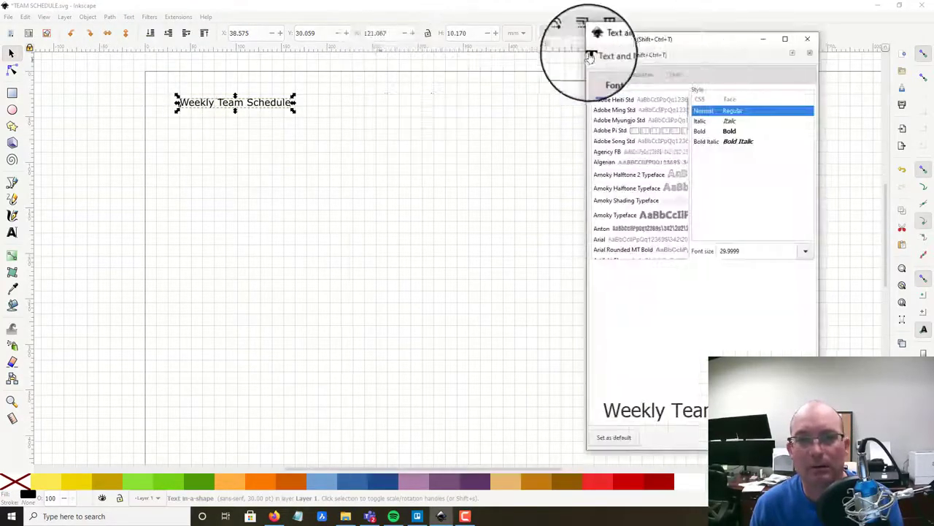
{"action": "scroll", "coordinate": [650, 146], "scroll_direction": "down", "scroll_amount": 5}
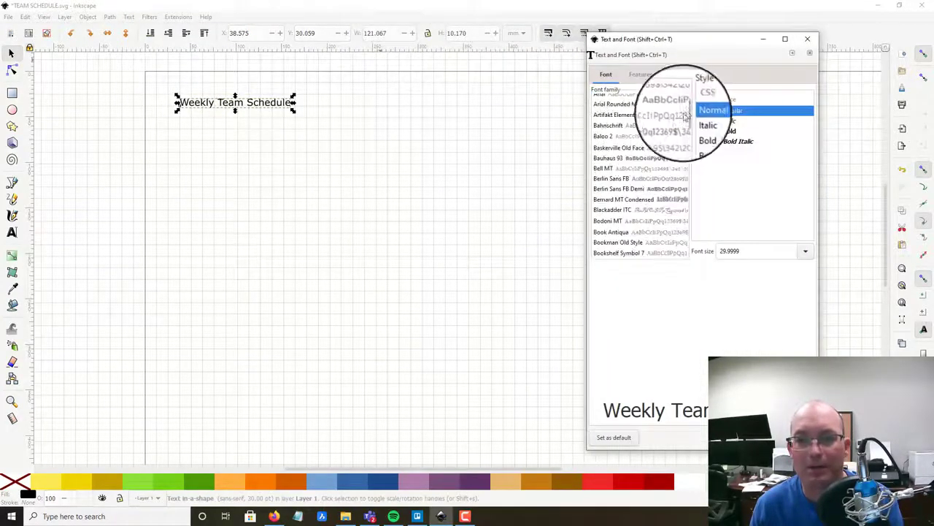
{"action": "left_click_drag", "start_coordinate": [687, 123], "coordinate": [689, 209]}
{"action": "left_click", "coordinate": [624, 168]}
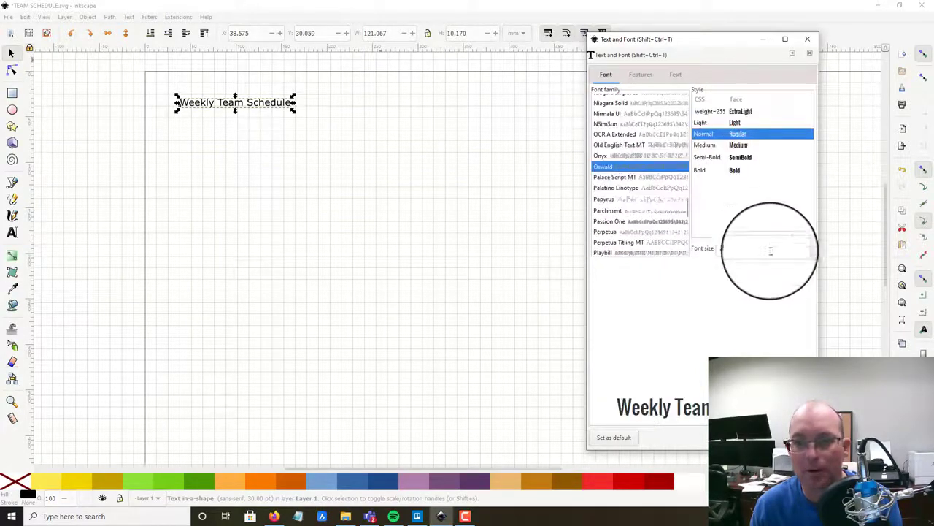
{"action": "left_click", "coordinate": [805, 250]}
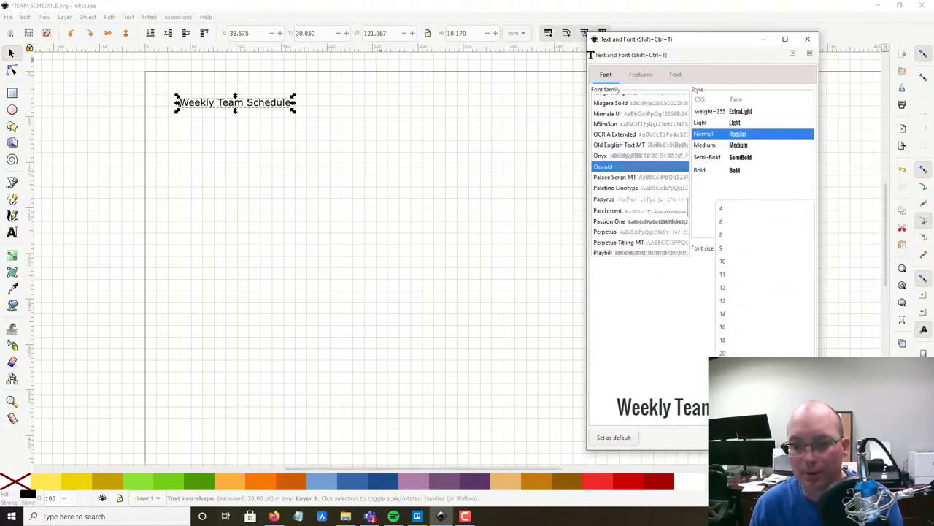
{"action": "left_click", "coordinate": [728, 434]}
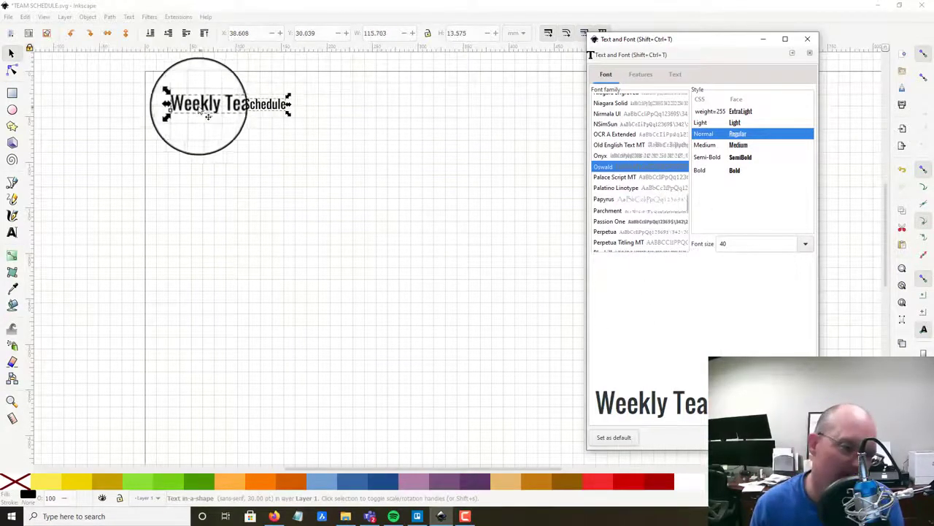
- Move the title straight down to about Y 39.3 mm, snapping its text anchor to a grid intersection
{"action": "mouse_move", "coordinate": [199, 106]}
{"action": "left_mouse_down"}
{"action": "mouse_move", "coordinate": [217, 116]}
{"action": "mouse_move", "coordinate": [200, 115]}
{"action": "mouse_move", "coordinate": [187, 94]}
{"action": "left_mouse_up"}
{"action": "scroll", "coordinate": [186, 92], "scroll_direction": "up", "scroll_amount": 5, "text": "ctrl"}
{"action": "scroll", "coordinate": [189, 98], "scroll_direction": "down", "scroll_amount": 1, "text": "ctrl"}
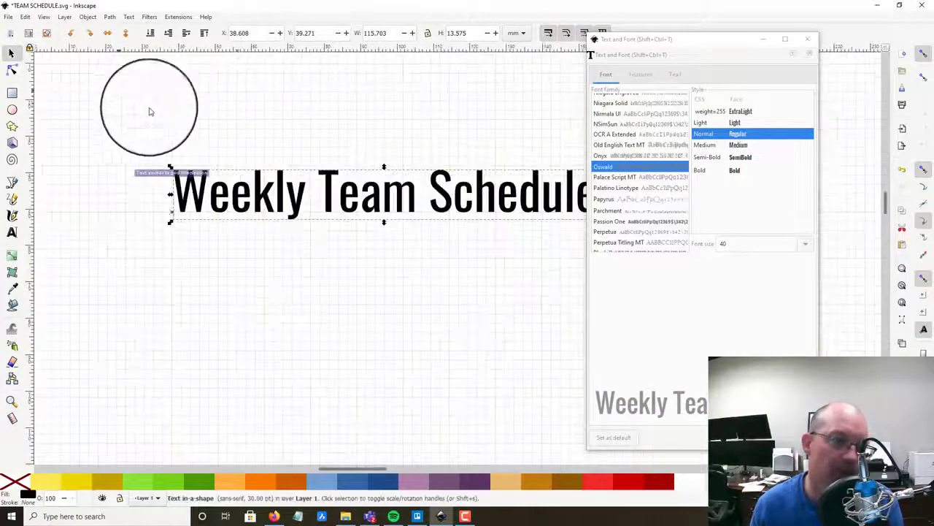
{"action": "scroll", "coordinate": [278, 129], "scroll_direction": "down", "scroll_amount": 1}
{"action": "scroll", "coordinate": [290, 132], "scroll_direction": "down", "scroll_amount": 1}
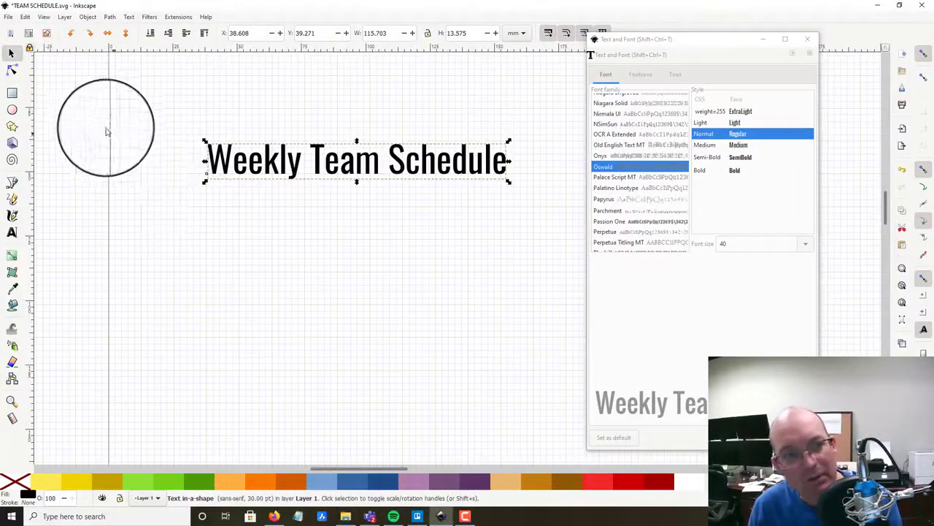
{"action": "scroll", "coordinate": [235, 113], "scroll_direction": "up", "scroll_amount": 2}
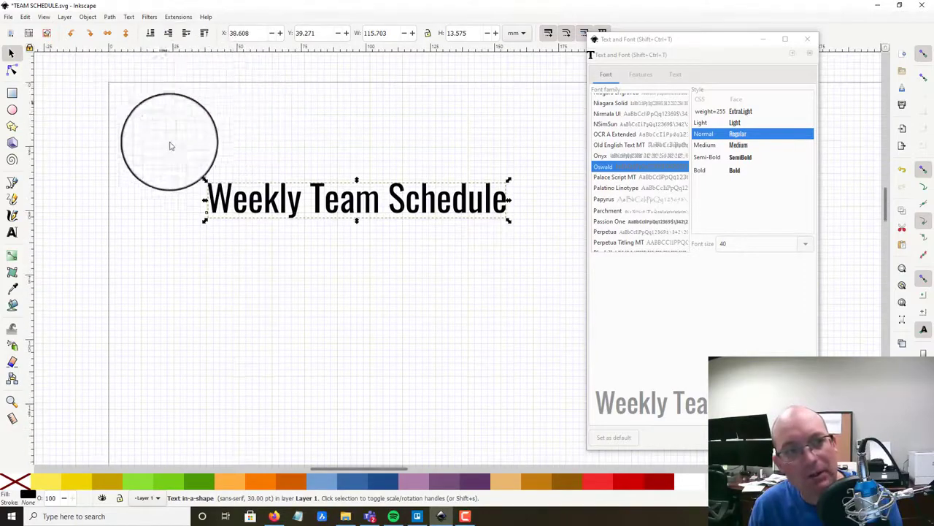
- Duplicate the title and place the copy directly below it at about X 38.6, Y 52 mm
{"action": "left_click_drag", "start_coordinate": [177, 137], "coordinate": [329, 243]}
{"action": "scroll", "coordinate": [277, 146], "scroll_direction": "down", "scroll_amount": 1}
{"action": "left_click", "coordinate": [367, 251]}
{"action": "scroll", "coordinate": [418, 250], "scroll_direction": "down", "scroll_amount": 1}
{"action": "left_click", "coordinate": [332, 167]}
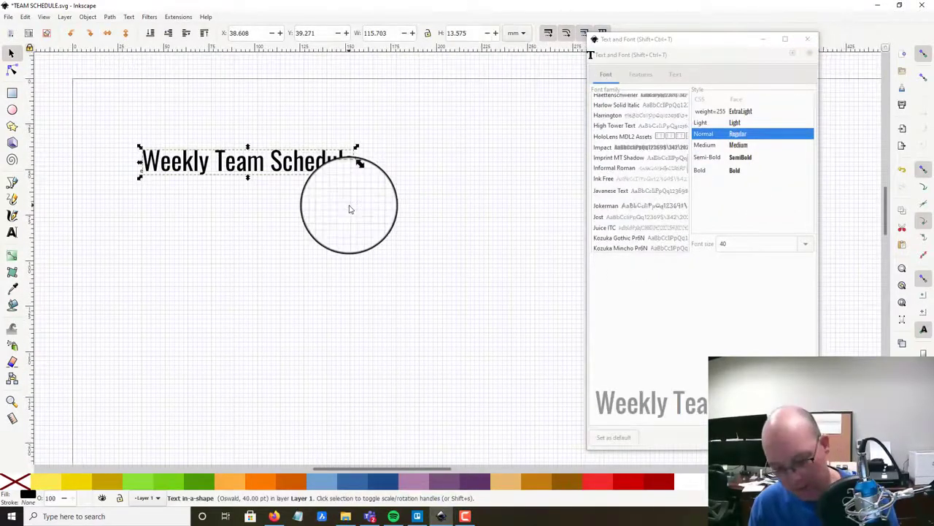
{"action": "left_click_drag", "start_coordinate": [285, 234], "coordinate": [194, 190]}
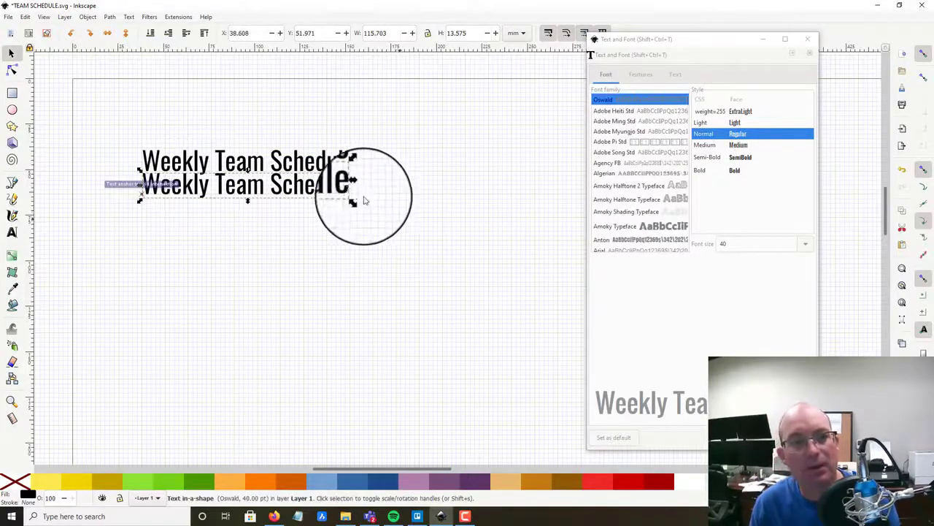
{"action": "left_click", "coordinate": [400, 219]}
{"action": "left_click", "coordinate": [357, 191]}
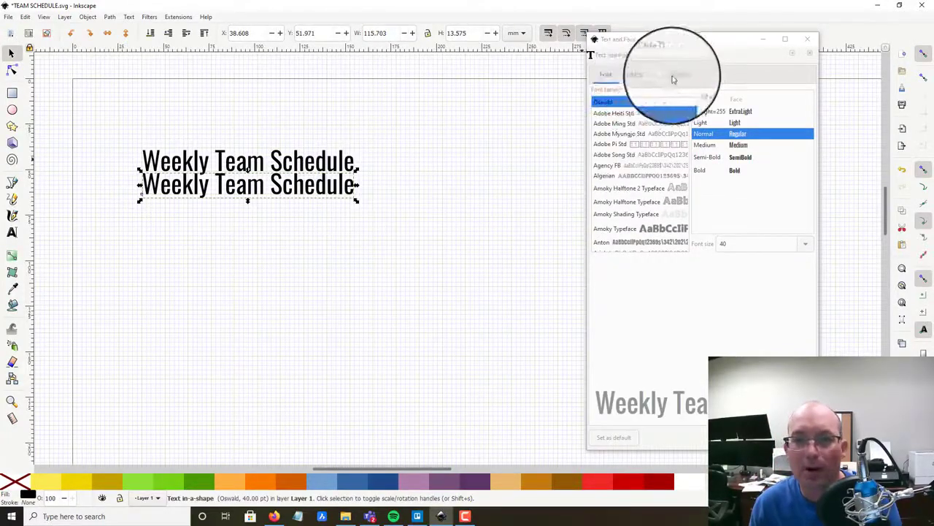
- Set the lower title copy's font to Dosis Medium at size 16
{"action": "left_click_drag", "start_coordinate": [686, 103], "coordinate": [697, 163]}
{"action": "scroll", "coordinate": [699, 166], "scroll_direction": "up", "scroll_amount": 7}
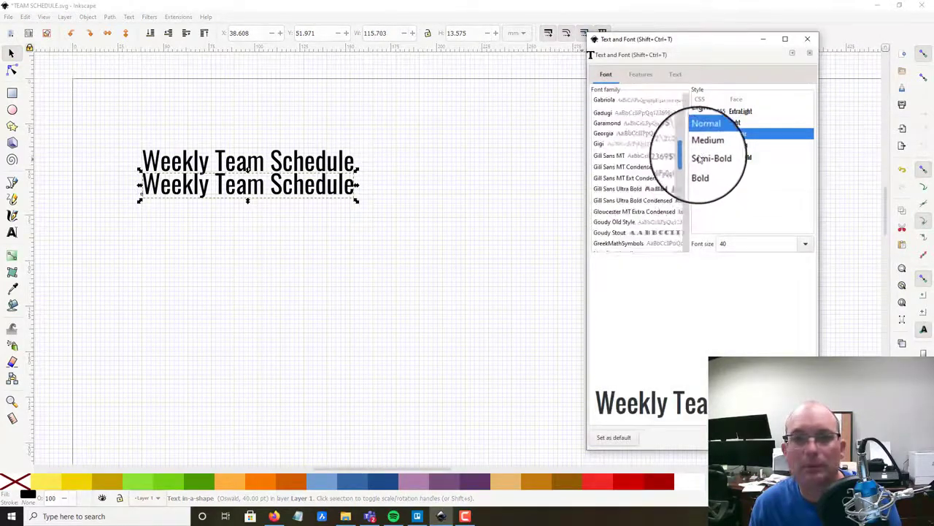
{"action": "scroll", "coordinate": [699, 149], "scroll_direction": "up", "scroll_amount": 5}
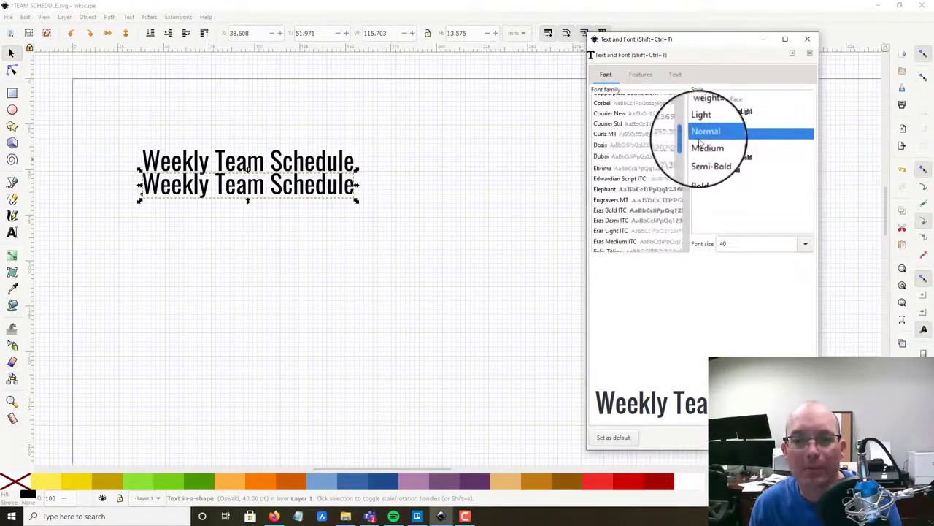
{"action": "left_click", "coordinate": [632, 146]}
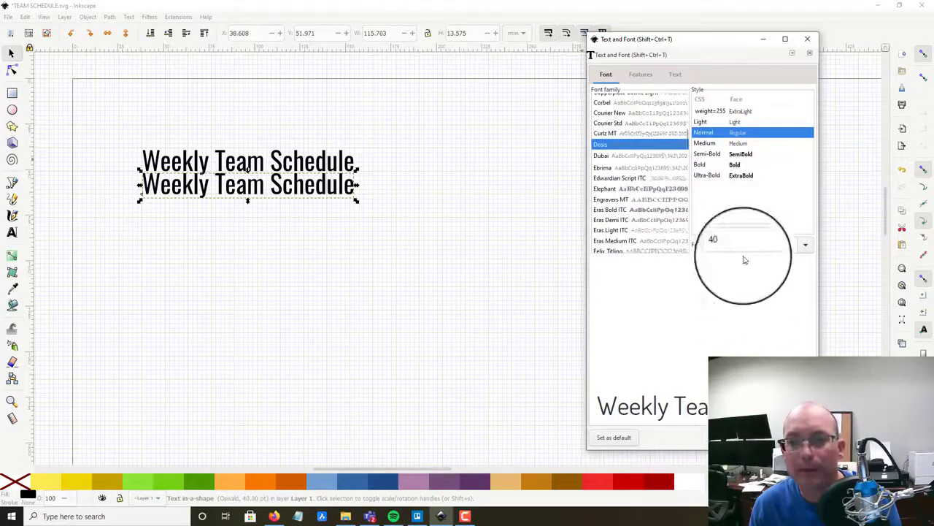
{"action": "left_click", "coordinate": [737, 143]}
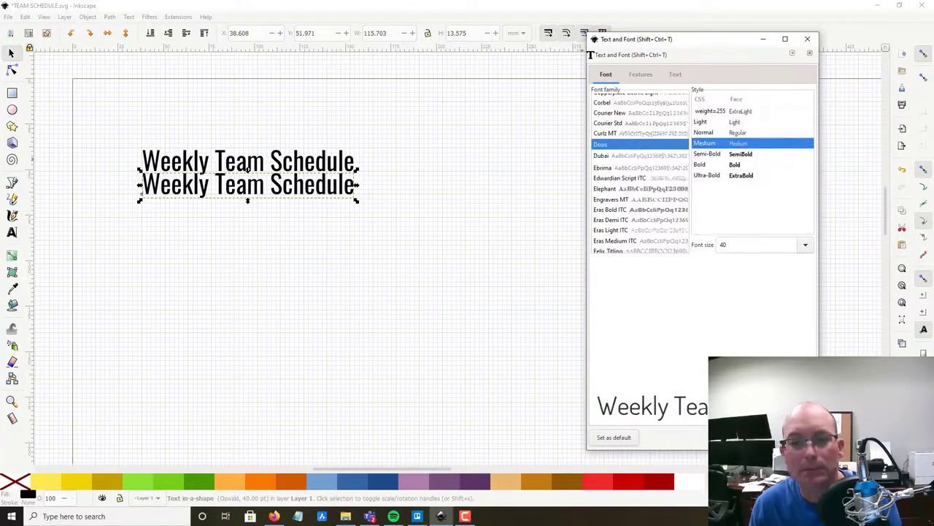
{"action": "left_click", "coordinate": [786, 436]}
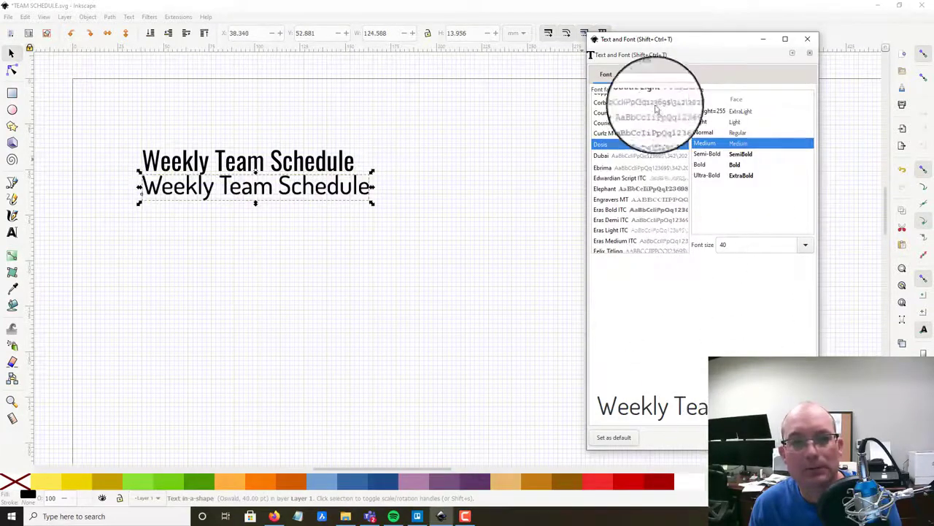
{"action": "left_click", "coordinate": [805, 245]}
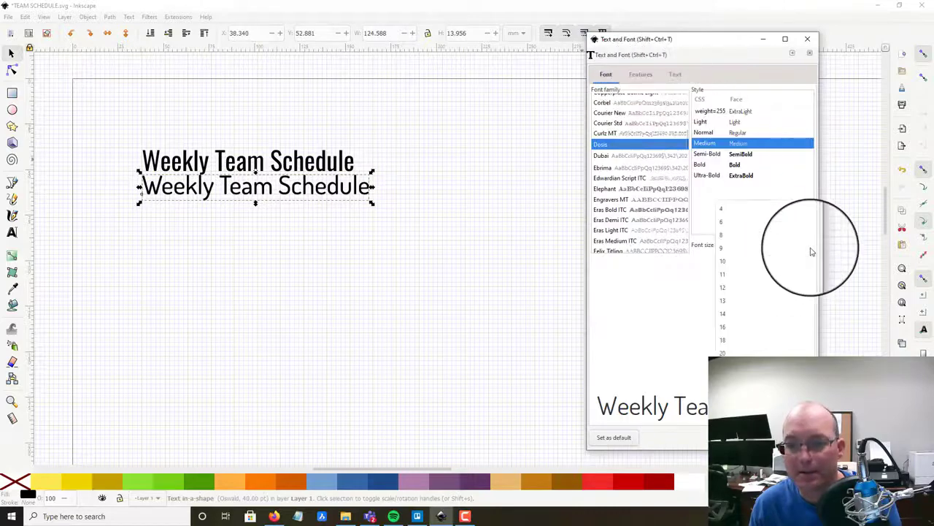
{"action": "left_click", "coordinate": [771, 325]}
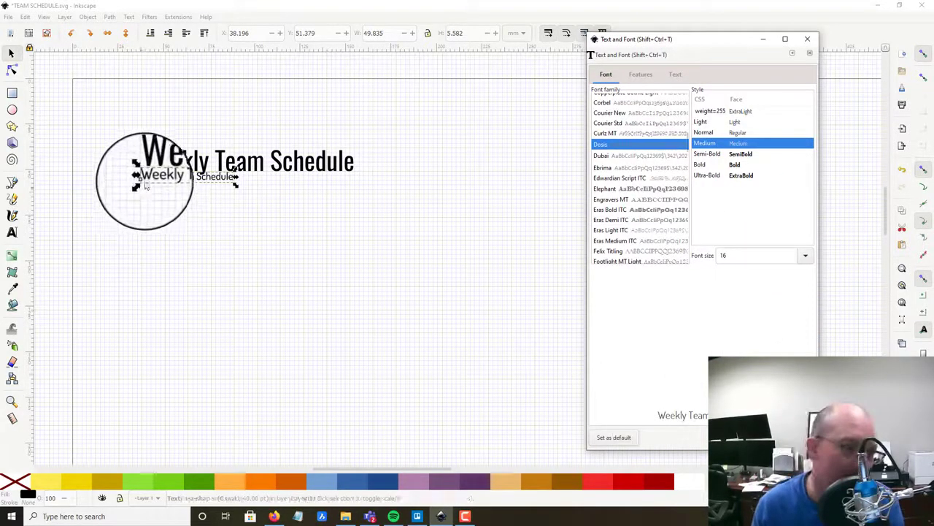
- Lower the small text copy to about Y 59.2 mm and change its wording to "Week Starting January 4, 2021"
{"action": "left_click_drag", "start_coordinate": [146, 183], "coordinate": [150, 202]}
{"action": "left_click", "coordinate": [683, 78]}
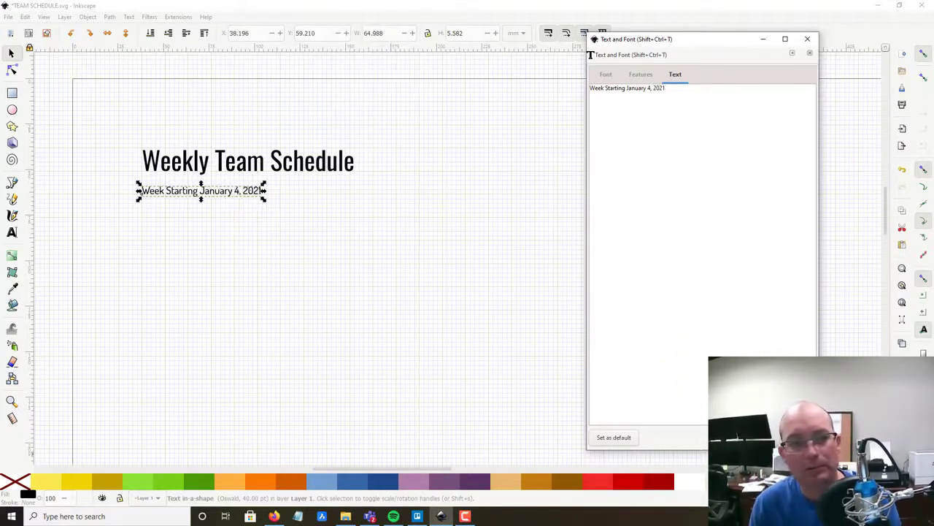
{"action": "left_click", "coordinate": [807, 39]}
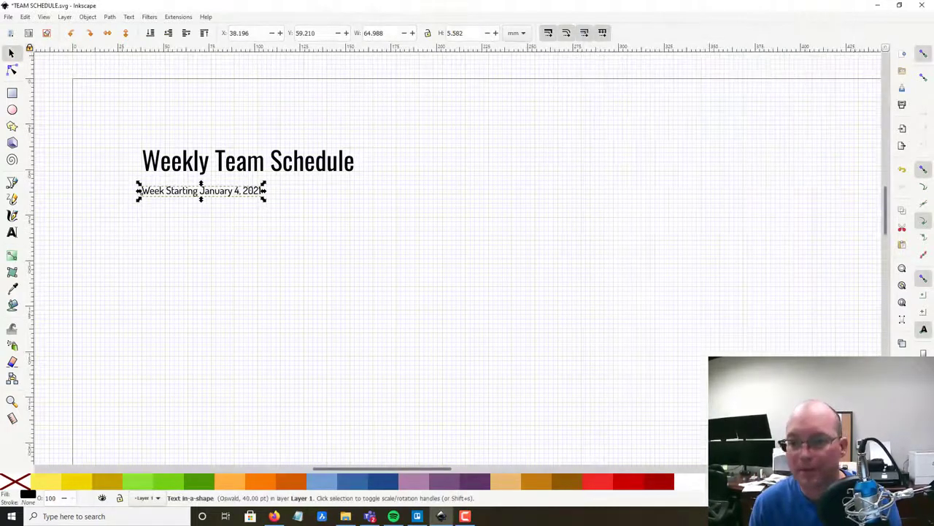
- Set the "Week Starting" line's fill to dark green with RGB 18, 90, 18
{"action": "key", "text": "ctrl+shift+f"}
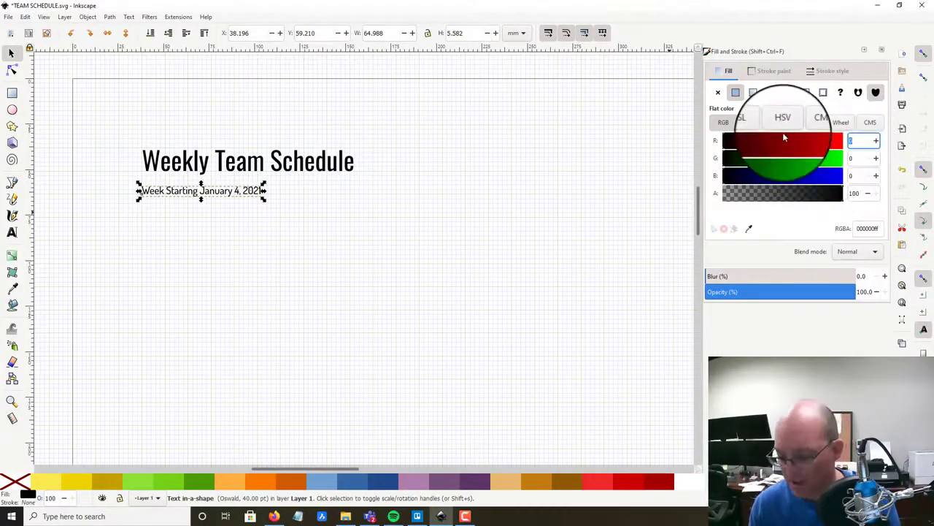
{"action": "type", "text": "148"}
{"action": "key", "text": "BackSpace"}
{"action": "key", "text": "BackSpace"}
{"action": "type", "text": "8"}
{"action": "key", "text": "Tab"}
{"action": "type", "text": "19"}
{"action": "key", "text": "BackSpace"}
{"action": "key", "text": "BackSpace"}
{"action": "type", "text": "90"}
{"action": "key", "text": "Tab"}
{"action": "type", "text": "18"}
{"action": "key", "text": "Tab"}
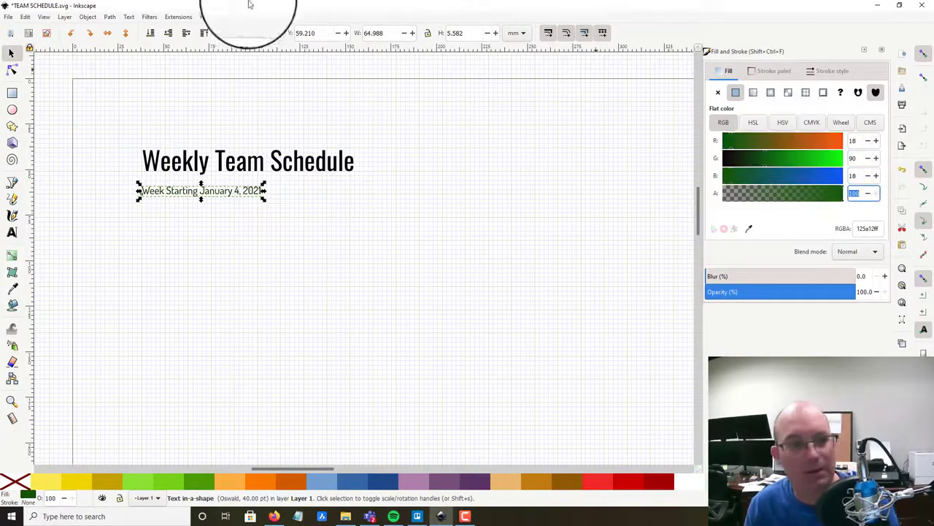
- Set the title's fill to dark blue with RGB 37, 14, 143 and close the fill and stroke settings
{"action": "left_click", "coordinate": [306, 162]}
{"action": "left_click_drag", "start_coordinate": [857, 142], "coordinate": [679, 121]}
{"action": "type", "text": "37"}
{"action": "key", "text": "Tab"}
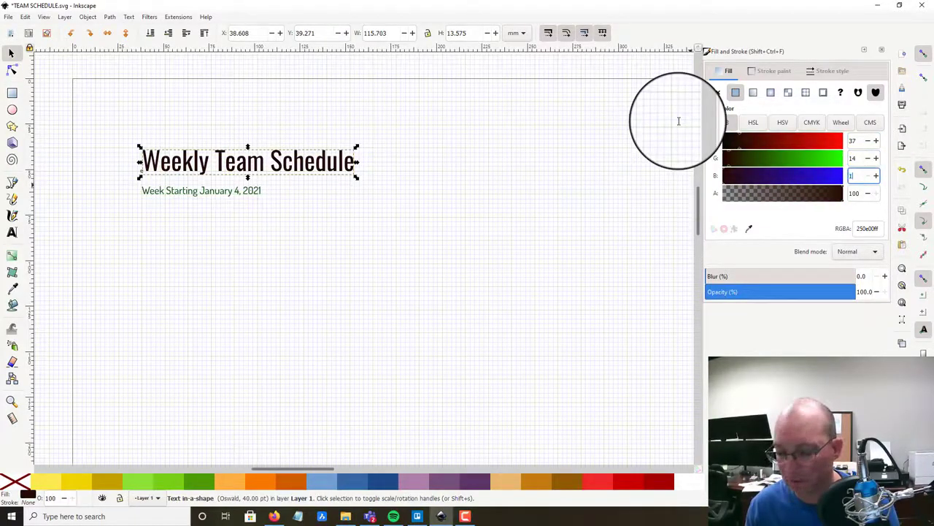
{"action": "type", "text": "143"}
{"action": "key", "text": "Tab"}
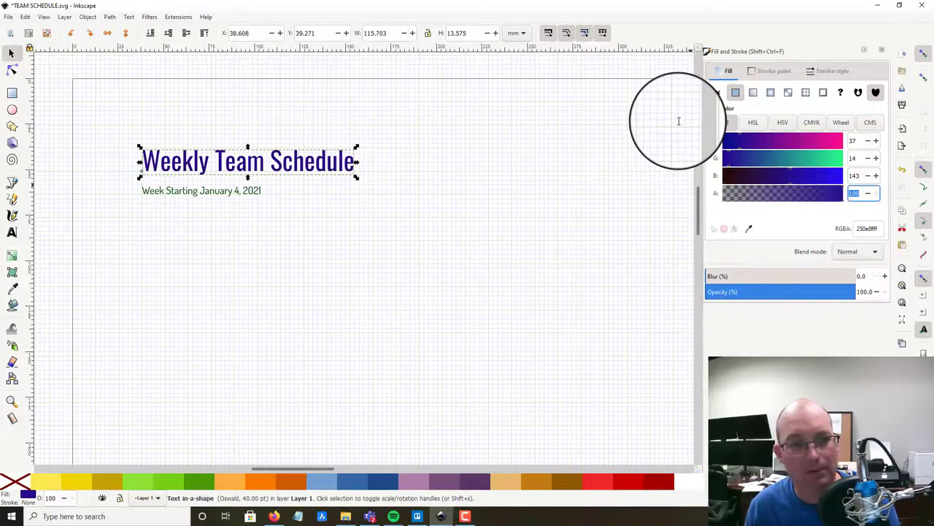
{"action": "left_click", "coordinate": [259, 321]}
{"action": "left_click_drag", "start_coordinate": [259, 322], "coordinate": [287, 214]}
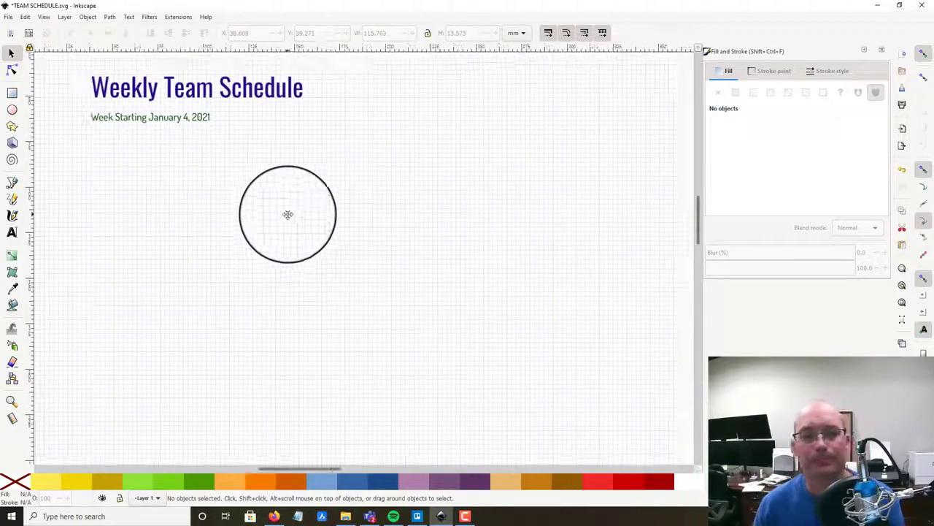
{"action": "left_click", "coordinate": [883, 51]}
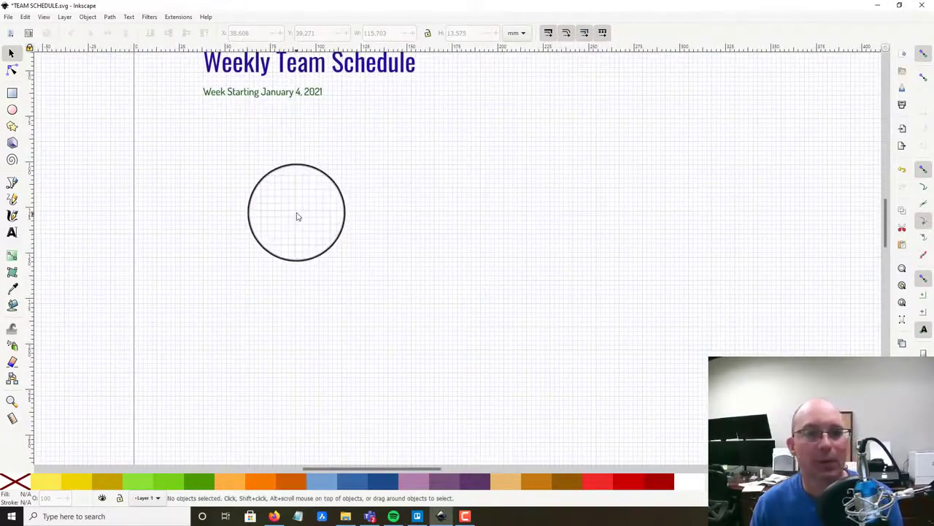
- Draw an 88.9 by 25.4 mm rectangle below the heading at X 114.3, Y 76.2 mm and fill it light grey
{"action": "left_click_drag", "start_coordinate": [297, 216], "coordinate": [238, 200]}
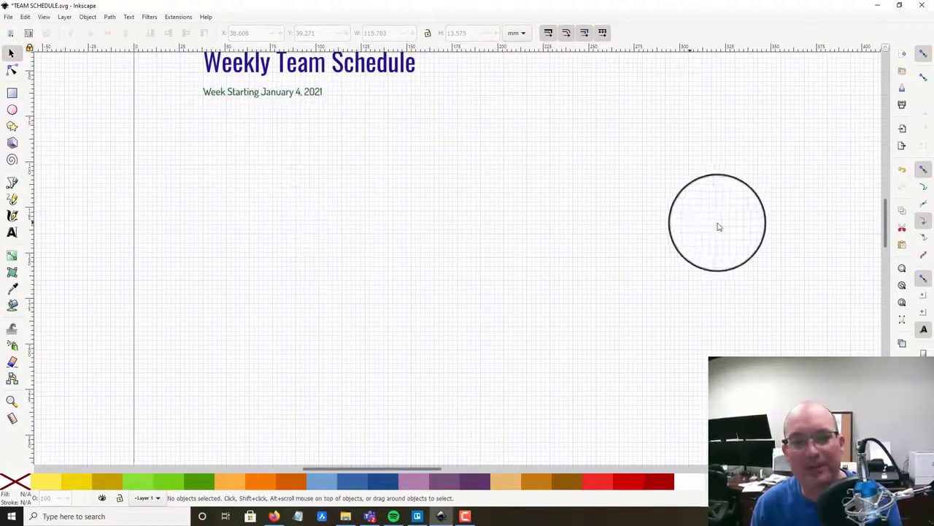
{"action": "left_click_drag", "start_coordinate": [717, 226], "coordinate": [834, 258]}
{"action": "left_click_drag", "start_coordinate": [707, 252], "coordinate": [585, 249]}
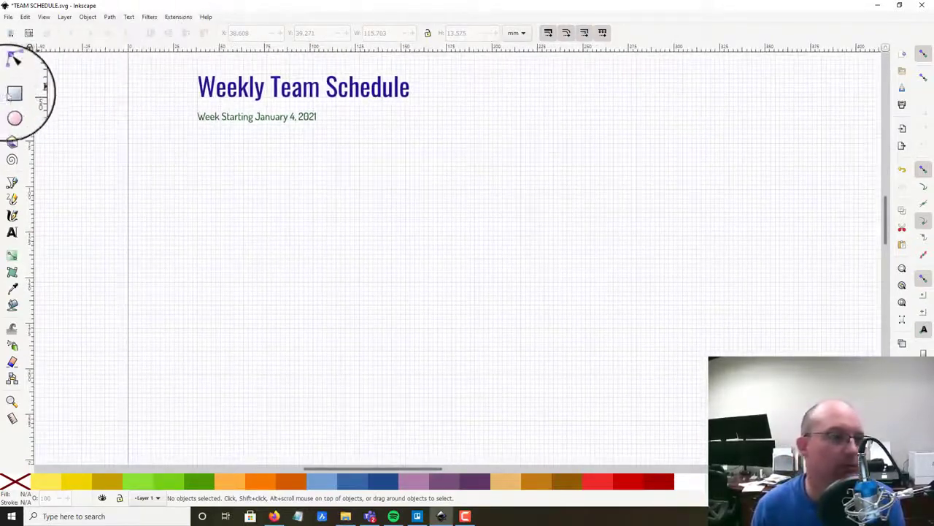
{"action": "left_click", "coordinate": [12, 94]}
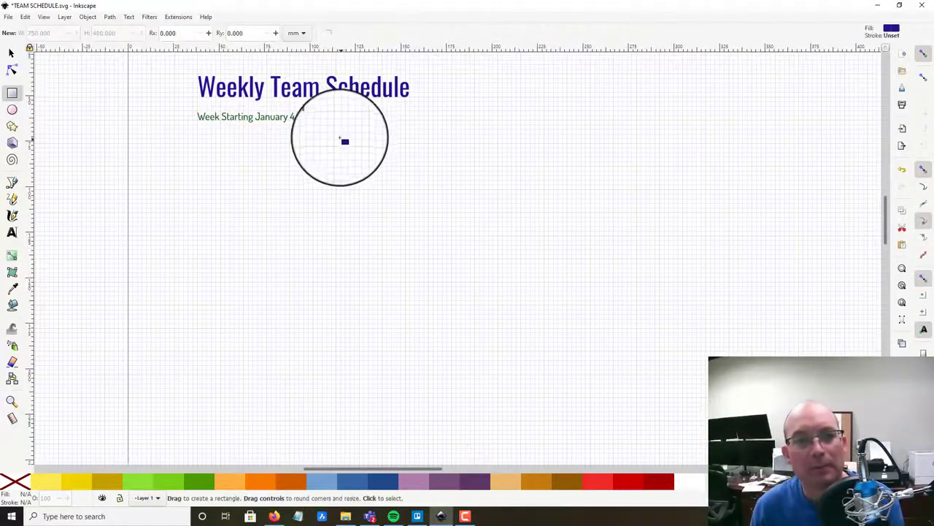
{"action": "mouse_move", "coordinate": [336, 143]}
{"action": "left_mouse_down"}
{"action": "mouse_move", "coordinate": [397, 187]}
{"action": "mouse_move", "coordinate": [498, 189]}
{"action": "left_mouse_up"}
{"action": "left_click", "coordinate": [11, 53]}
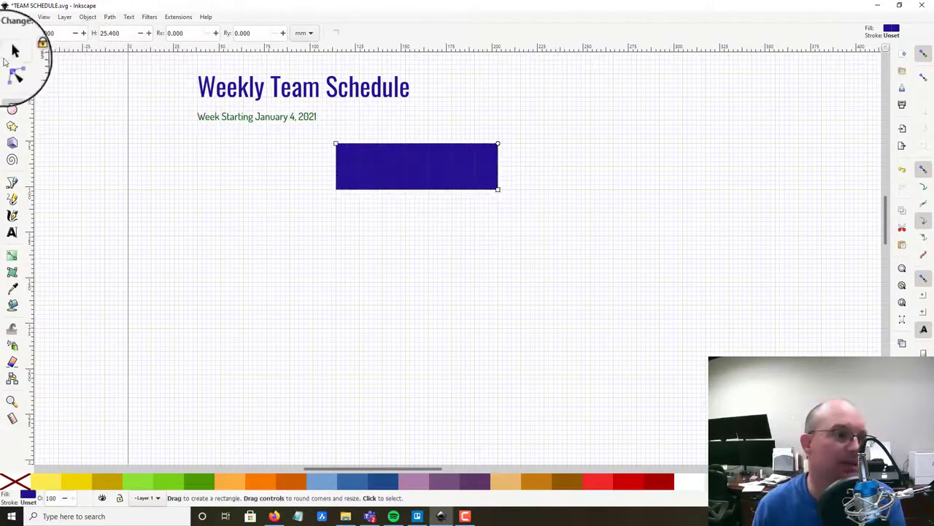
{"action": "left_click", "coordinate": [689, 482]}
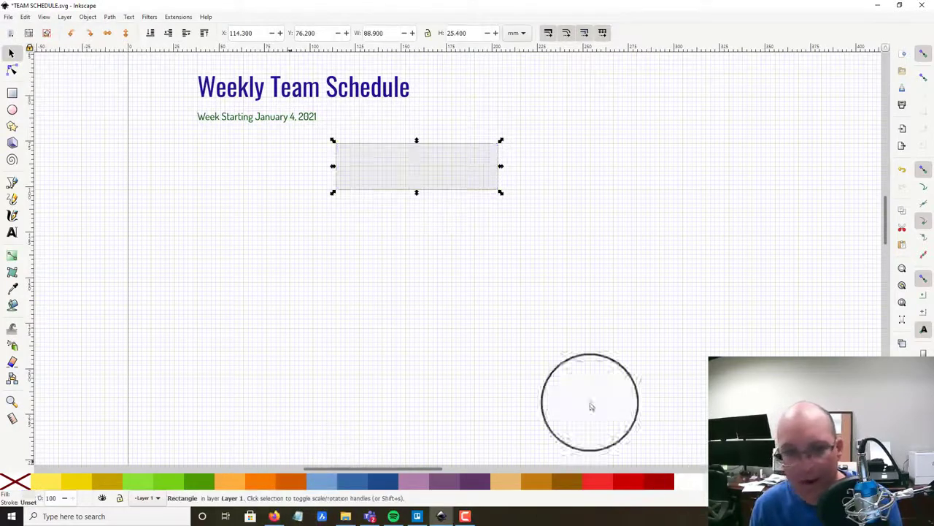
- Duplicate the grey rectangle rightward into a row of six, starting copies at X 215.9 mm with 12.7 mm gaps on the grid
{"action": "left_click", "coordinate": [668, 227]}
{"action": "left_click", "coordinate": [390, 173]}
{"action": "left_click_drag", "start_coordinate": [361, 165], "coordinate": [550, 165]}
{"action": "left_click_drag", "start_coordinate": [659, 249], "coordinate": [357, 276]}
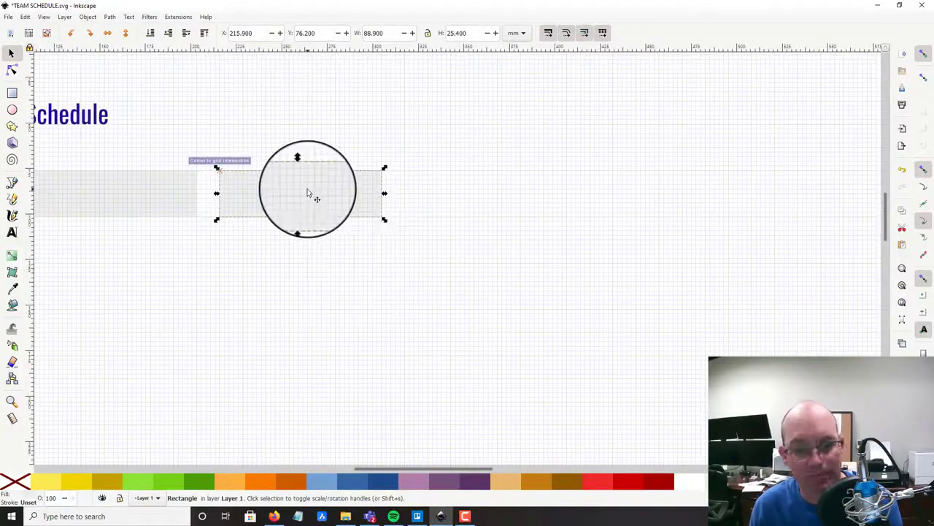
{"action": "left_click_drag", "start_coordinate": [304, 192], "coordinate": [468, 190]}
{"action": "scroll", "coordinate": [563, 267], "scroll_direction": "down", "scroll_amount": 3}
{"action": "left_click_drag", "start_coordinate": [631, 295], "coordinate": [601, 250]}
{"action": "left_click", "coordinate": [402, 255]}
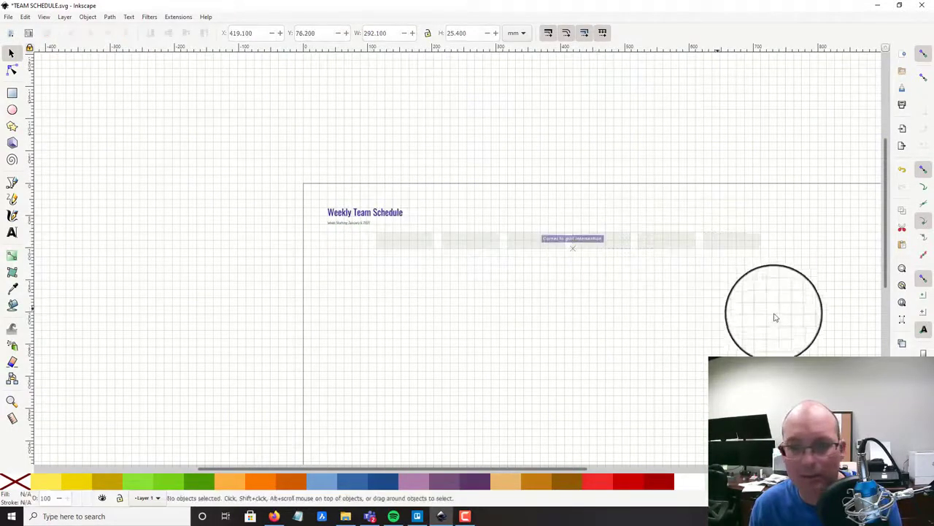
- Extend the row to seven evenly spaced rectangles and position it to start at X 25.4 mm
{"action": "left_click_drag", "start_coordinate": [798, 315], "coordinate": [369, 241]}
{"action": "left_click", "coordinate": [444, 245]}
{"action": "left_click_drag", "start_coordinate": [849, 306], "coordinate": [341, 240]}
{"action": "left_click", "coordinate": [376, 295]}
- Move the title and week line together to about X 25.5, Y 26.6 mm, aligned with the rectangle row's left edge
{"action": "left_click_drag", "start_coordinate": [277, 180], "coordinate": [442, 270]}
{"action": "mouse_move", "coordinate": [354, 213]}
{"action": "left_mouse_down"}
{"action": "mouse_move", "coordinate": [328, 216]}
{"action": "mouse_move", "coordinate": [338, 217]}
{"action": "left_mouse_up"}
{"action": "left_click", "coordinate": [334, 186]}
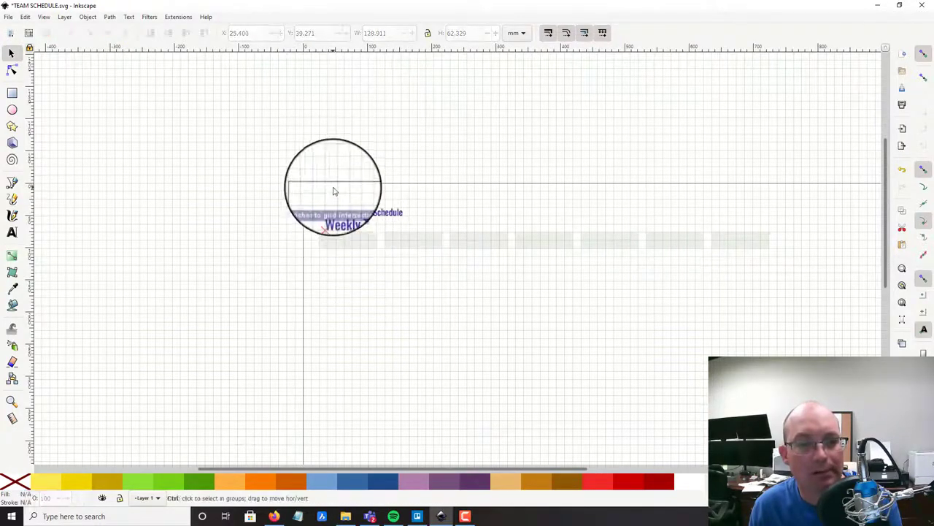
{"action": "scroll", "coordinate": [333, 187], "scroll_direction": "up", "scroll_amount": 2}
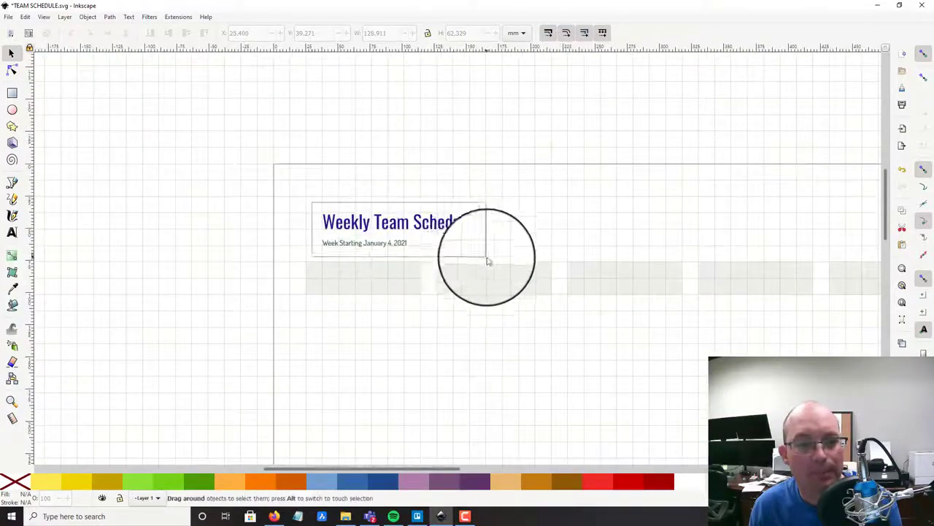
{"action": "left_click", "coordinate": [333, 226]}
{"action": "left_click_drag", "start_coordinate": [334, 226], "coordinate": [317, 213]}
{"action": "left_click", "coordinate": [283, 256]}
{"action": "scroll", "coordinate": [283, 255], "scroll_direction": "down", "scroll_amount": 2}
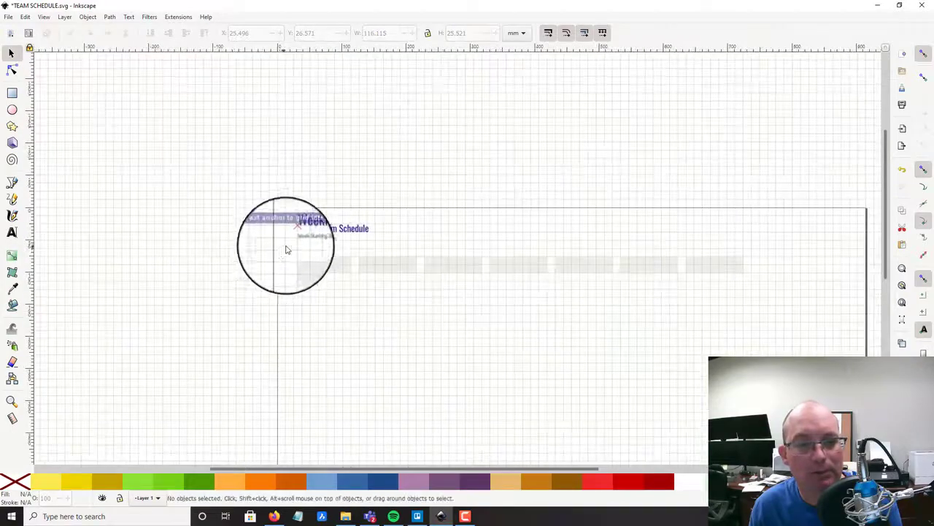
- Move all seven rectangles straight up to Y 63.5 mm, closer to the heading
{"action": "left_click_drag", "start_coordinate": [285, 249], "coordinate": [773, 321]}
{"action": "scroll", "coordinate": [307, 270], "scroll_direction": "up", "scroll_amount": 2}
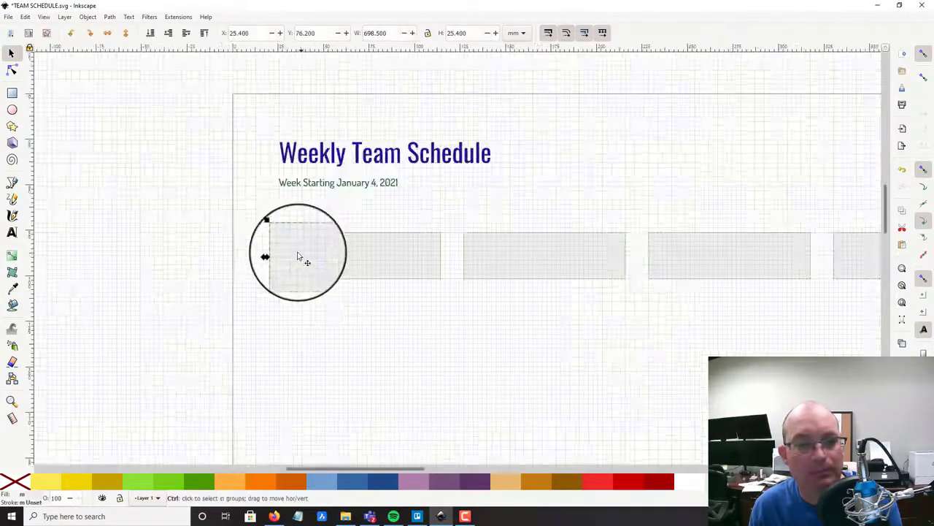
{"action": "left_click_drag", "start_coordinate": [299, 255], "coordinate": [299, 227]}
{"action": "left_click", "coordinate": [483, 312]}
- Duplicate the last rectangle in the row and place the eighth one at X 736.6, Y 63.5 mm
{"action": "scroll", "coordinate": [481, 310], "scroll_direction": "down", "scroll_amount": 4}
{"action": "left_click_drag", "start_coordinate": [594, 317], "coordinate": [530, 313]}
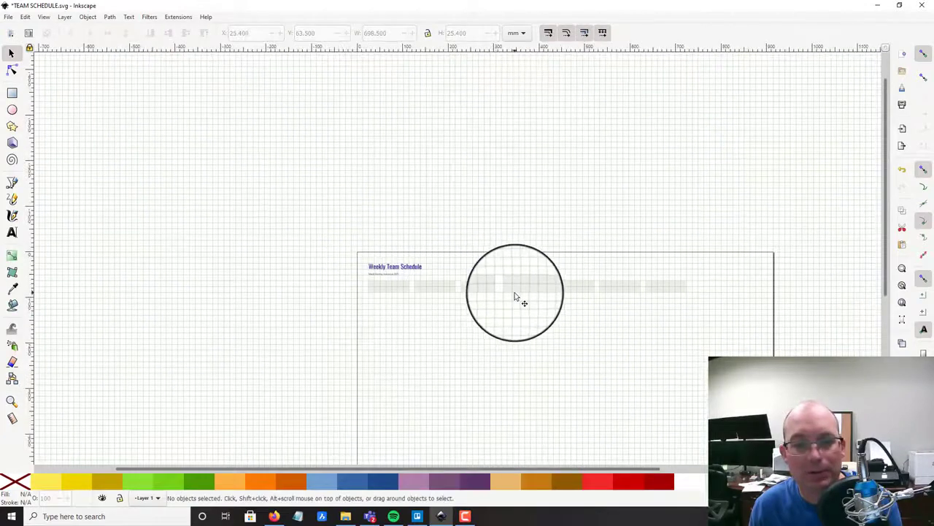
{"action": "left_click", "coordinate": [663, 286]}
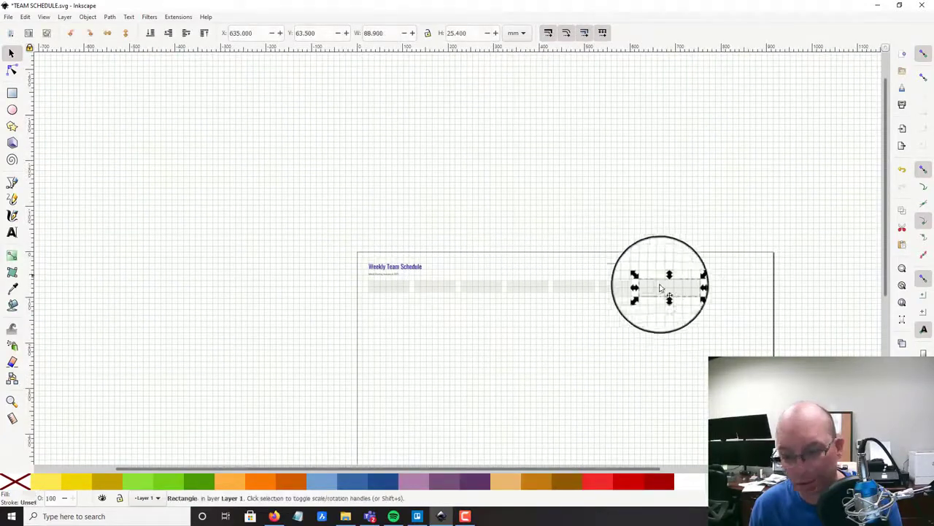
{"action": "left_click_drag", "start_coordinate": [680, 288], "coordinate": [717, 289]}
{"action": "left_click", "coordinate": [396, 322]}
{"action": "scroll", "coordinate": [440, 332], "scroll_direction": "up", "scroll_amount": 3}
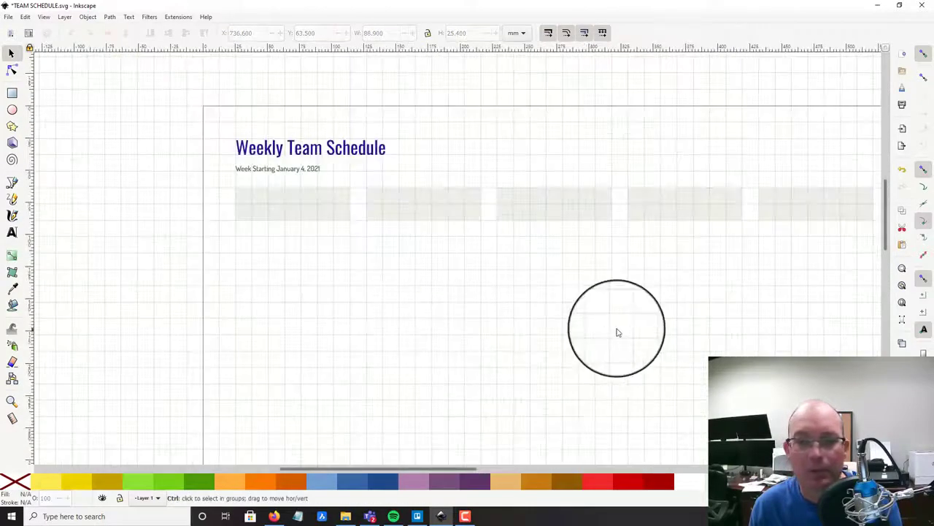
- Duplicate the week line text and place the copy in the second header box at about X 132.2, Y 79.5 mm
{"action": "left_click_drag", "start_coordinate": [595, 314], "coordinate": [459, 309]}
{"action": "scroll", "coordinate": [448, 300], "scroll_direction": "down", "scroll_amount": 3}
{"action": "scroll", "coordinate": [471, 317], "scroll_direction": "up", "scroll_amount": 2}
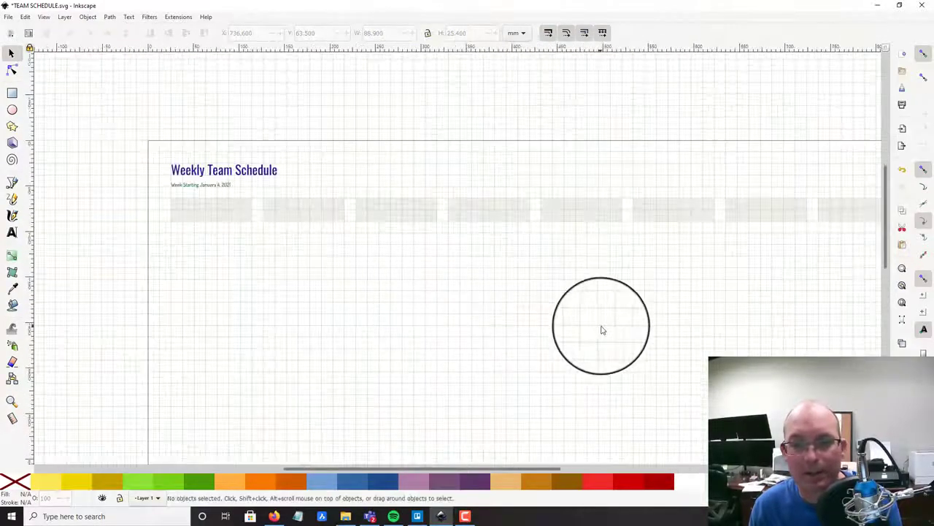
{"action": "left_click_drag", "start_coordinate": [603, 326], "coordinate": [584, 315]}
{"action": "scroll", "coordinate": [212, 212], "scroll_direction": "up", "scroll_amount": 2}
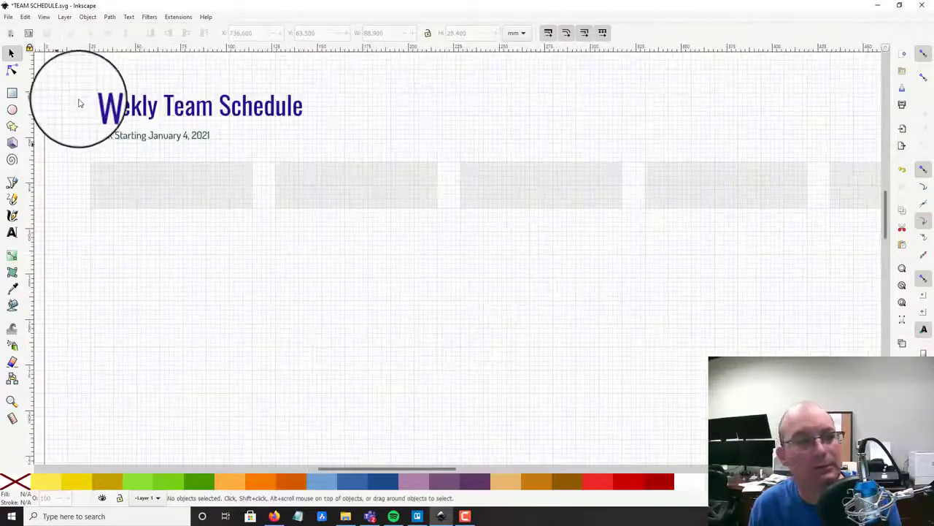
{"action": "left_click", "coordinate": [131, 141]}
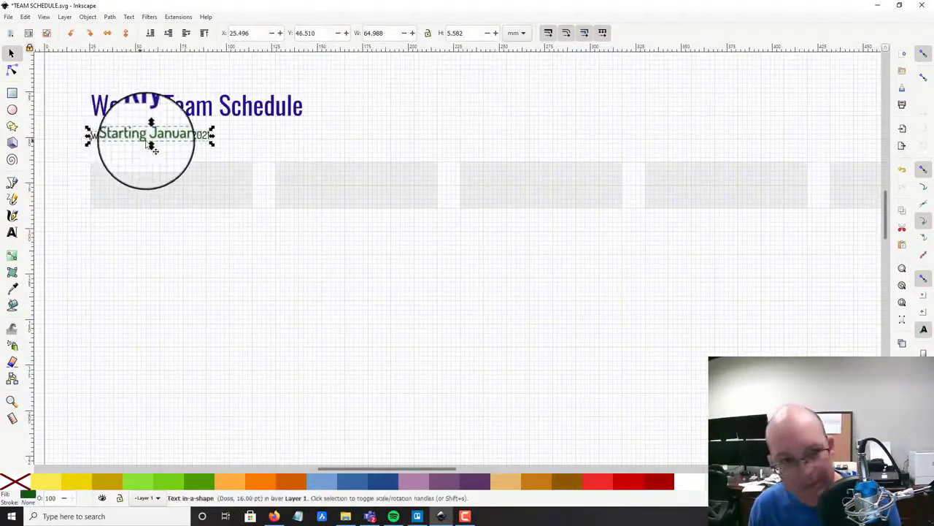
{"action": "left_click_drag", "start_coordinate": [136, 146], "coordinate": [323, 199]}
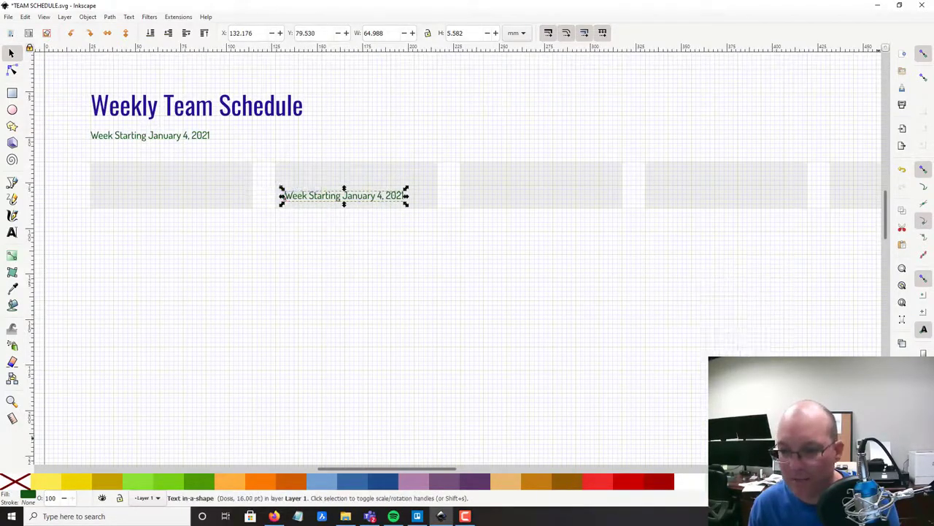
- Set the rectangular grid's vertical spacing to 0.2 in
{"action": "key", "text": "ctrl+shift+f"}
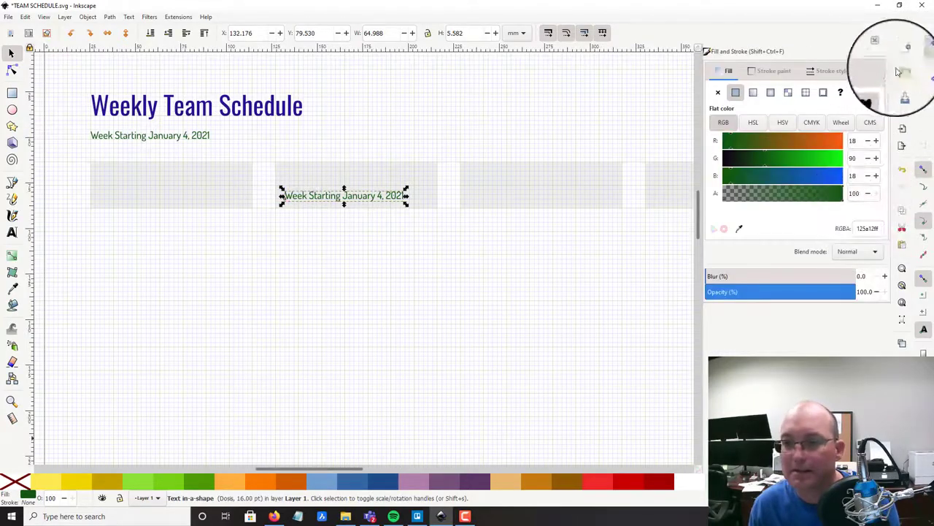
{"action": "left_click", "coordinate": [886, 51]}
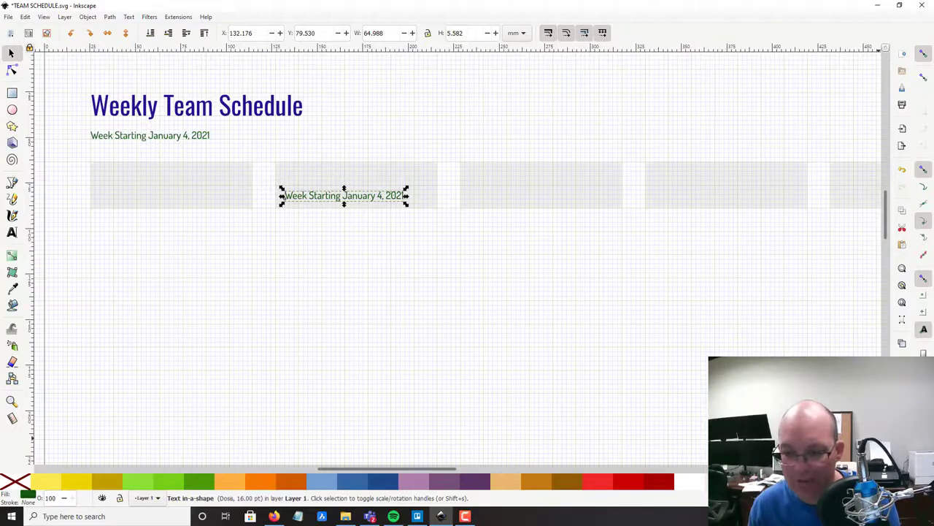
{"action": "key", "text": "ctrl+shift+d"}
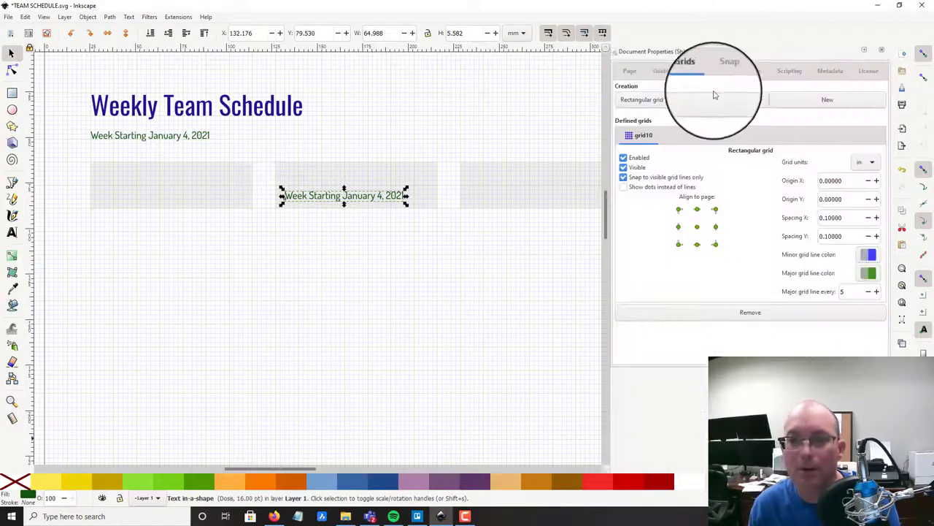
{"action": "left_click_drag", "start_coordinate": [851, 238], "coordinate": [717, 212]}
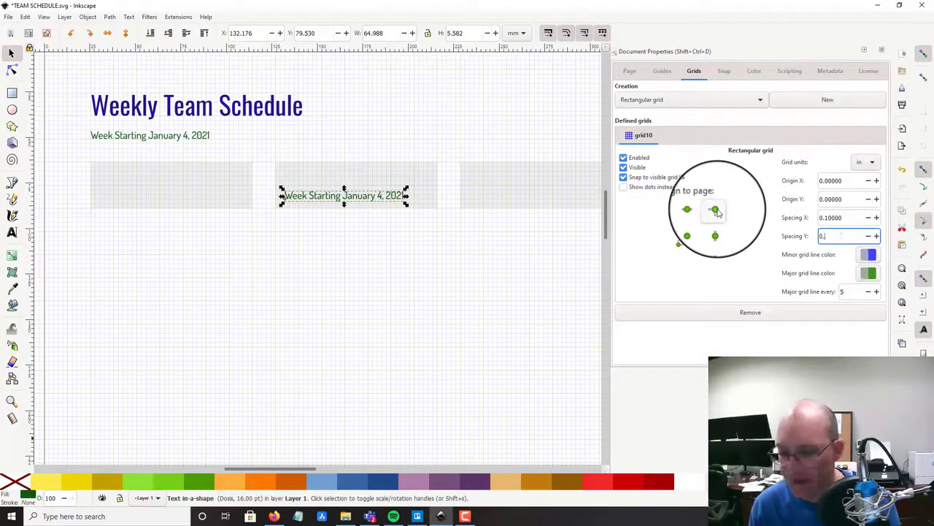
{"action": "type", "text": "0.20"}
{"action": "key", "text": "Return"}
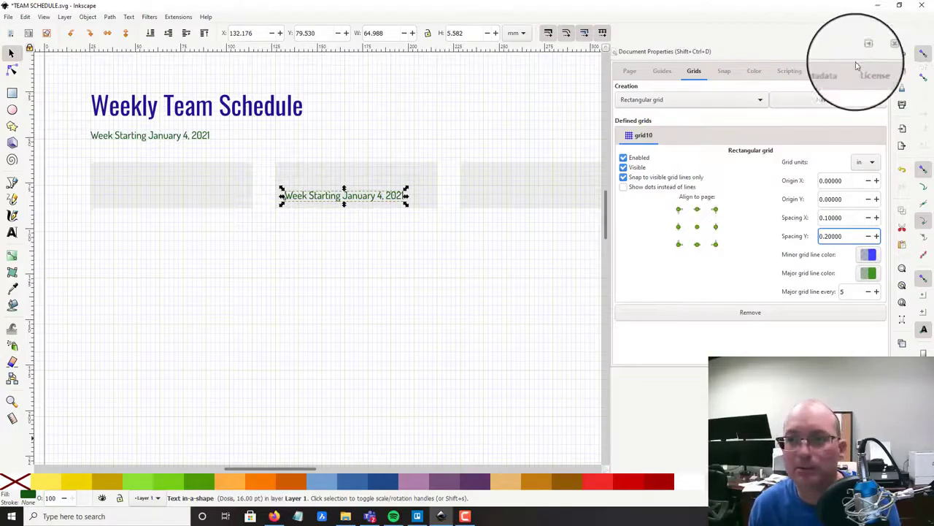
{"action": "left_click", "coordinate": [881, 50]}
{"action": "left_click", "coordinate": [450, 241]}
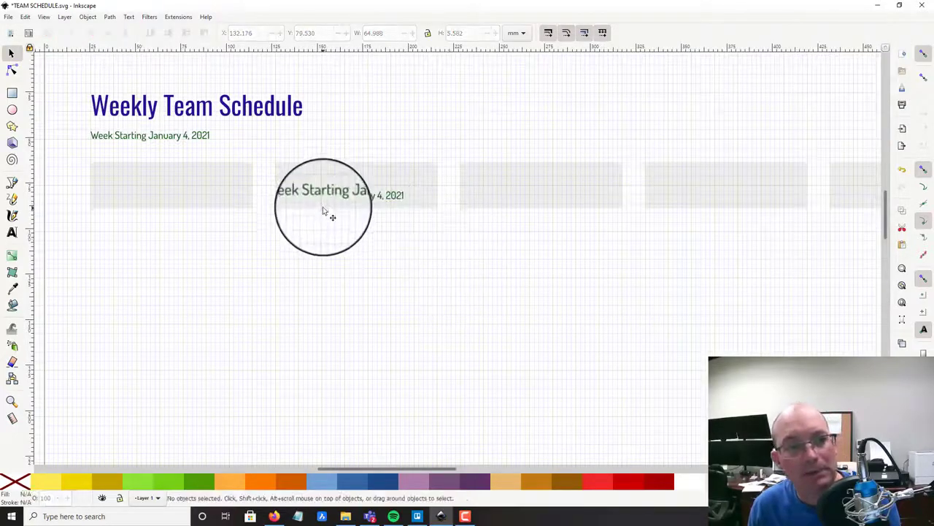
- Move the title slightly down towards the week line, and the copied week line to about X 129.6, Y 77.0 mm
{"action": "left_click", "coordinate": [321, 207]}
{"action": "left_click", "coordinate": [119, 107]}
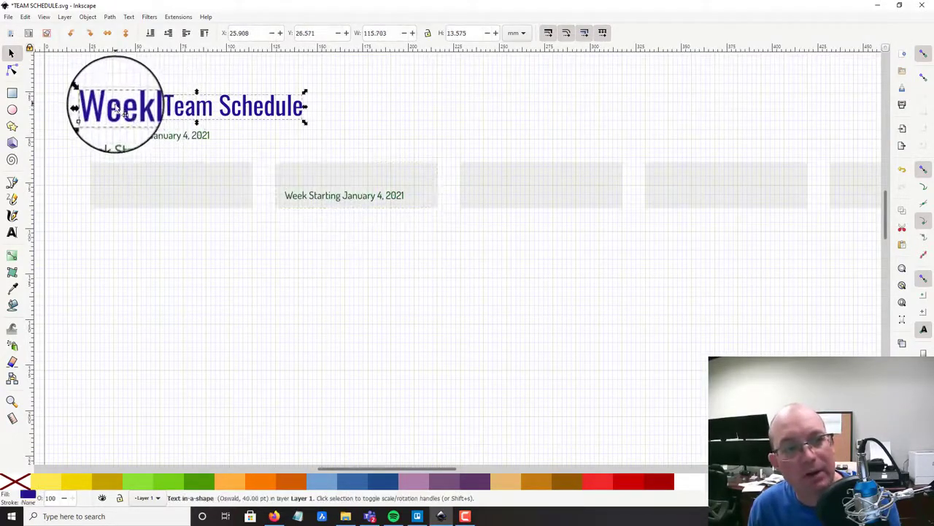
{"action": "left_click_drag", "start_coordinate": [117, 106], "coordinate": [115, 110]}
{"action": "left_click", "coordinate": [303, 205]}
{"action": "left_click_drag", "start_coordinate": [293, 200], "coordinate": [289, 190]}
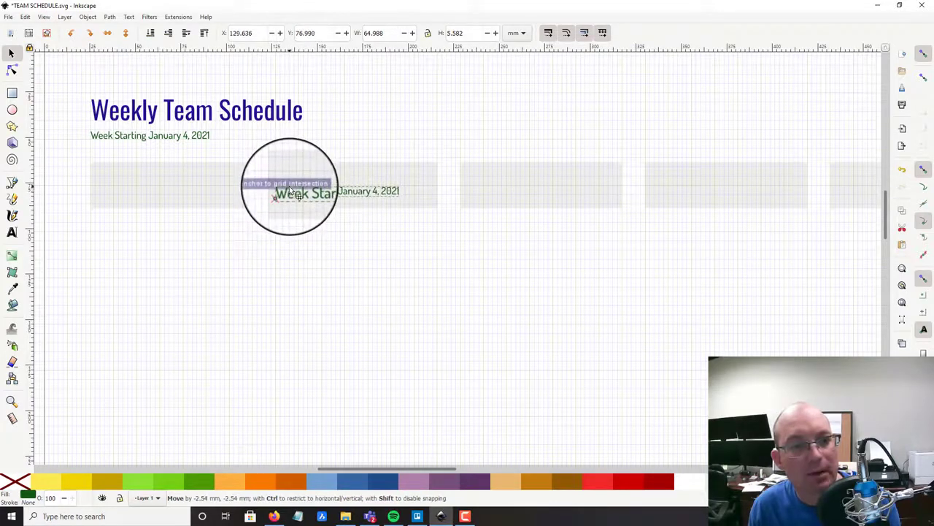
- Replace the text in the second header box with "Monday"
{"action": "left_click", "coordinate": [128, 16]}
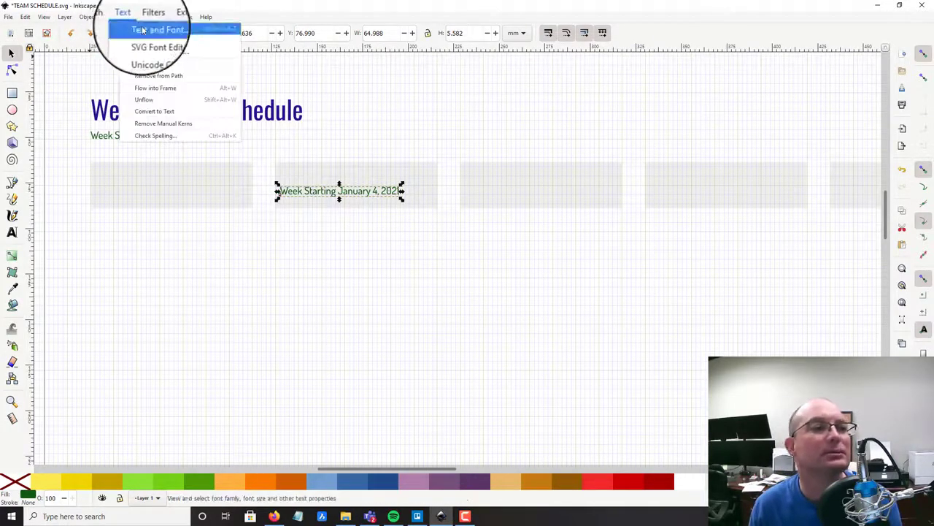
{"action": "left_click", "coordinate": [138, 30]}
{"action": "left_click_drag", "start_coordinate": [844, 80], "coordinate": [551, 47]}
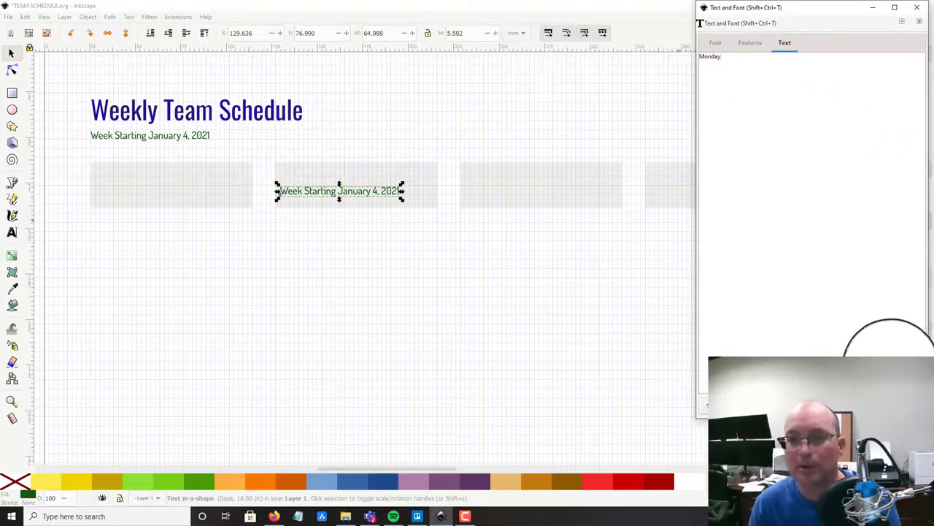
- Set the Monday label's font family to Oswald in the Regular style and finish editing its text properties
{"action": "left_click", "coordinate": [716, 43]}
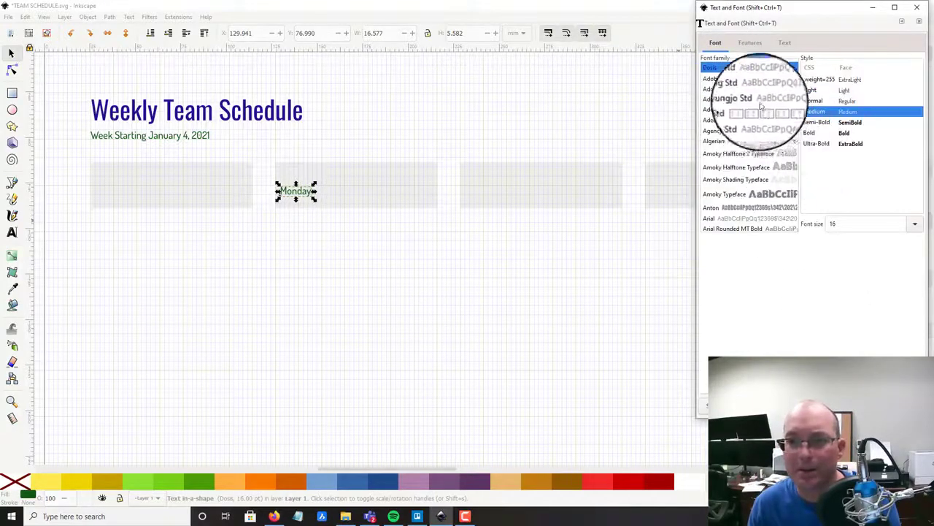
{"action": "scroll", "coordinate": [745, 87], "scroll_direction": "up", "scroll_amount": 1}
{"action": "left_click", "coordinate": [744, 78]}
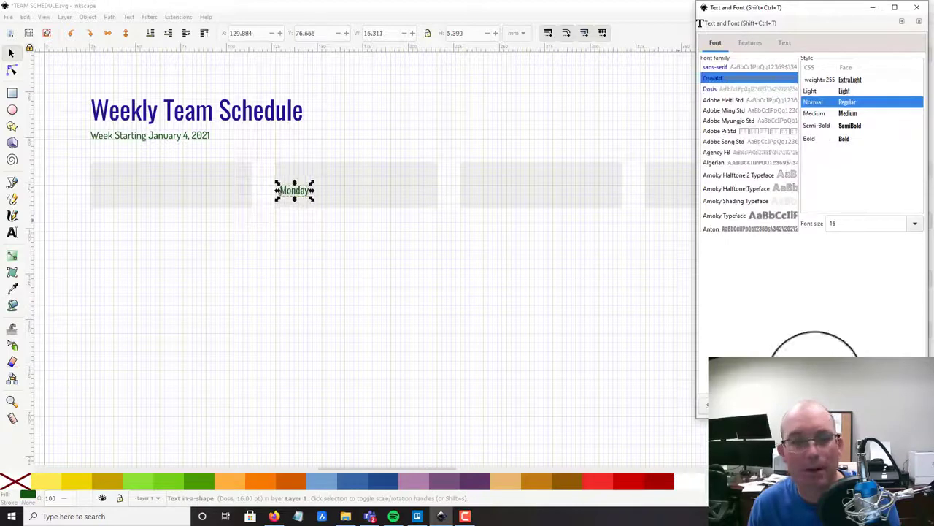
{"action": "left_click", "coordinate": [914, 224]}
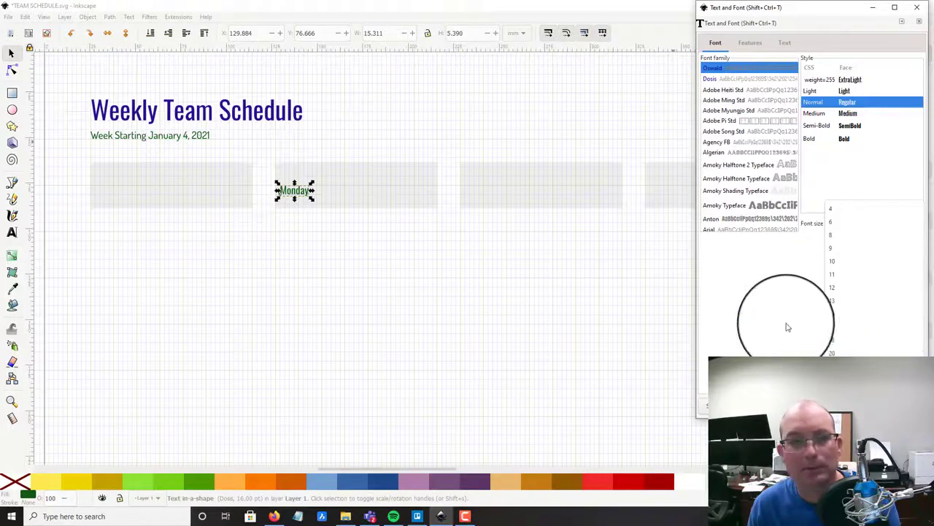
{"action": "left_click", "coordinate": [742, 319]}
{"action": "left_click", "coordinate": [428, 262]}
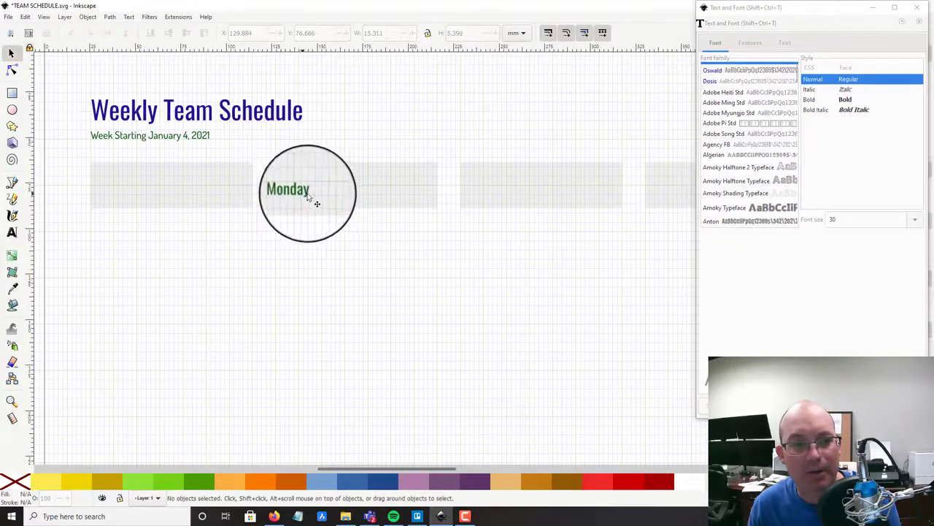
{"action": "left_click", "coordinate": [916, 7]}
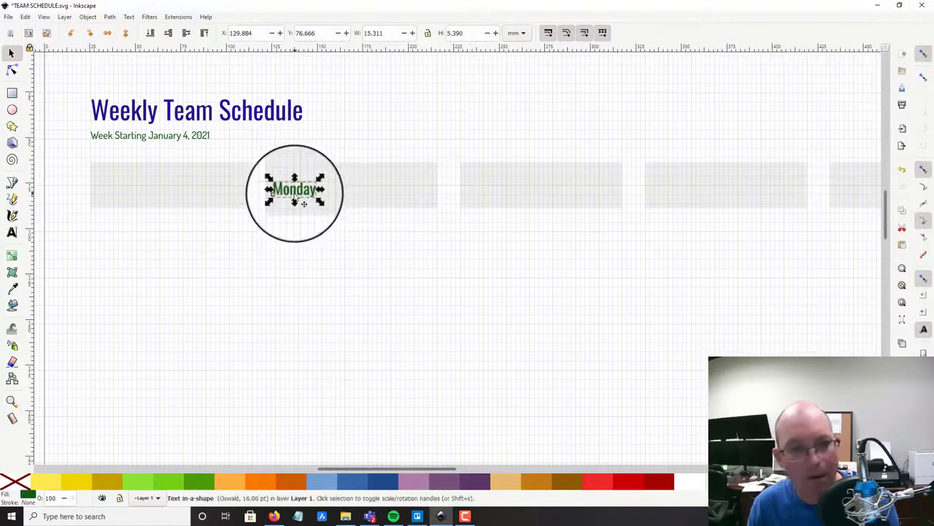
- Duplicate the Monday label into the third, fourth and fifth header boxes, placing the last copy at about X 434.7, Y 76.7 mm
{"action": "left_click_drag", "start_coordinate": [293, 191], "coordinate": [656, 195]}
{"action": "key", "text": "ctrl+d"}
{"action": "left_click_drag", "start_coordinate": [663, 264], "coordinate": [451, 270]}
{"action": "key", "text": "ctrl+d"}
{"action": "key", "text": "ctrl+d"}
{"action": "left_click_drag", "start_coordinate": [463, 197], "coordinate": [624, 192]}
- Continue duplicating the Monday label into the remaining header boxes, with the copy in the sixth box at about X 536.3, Y 76.7 mm
{"action": "left_click", "coordinate": [25, 16]}
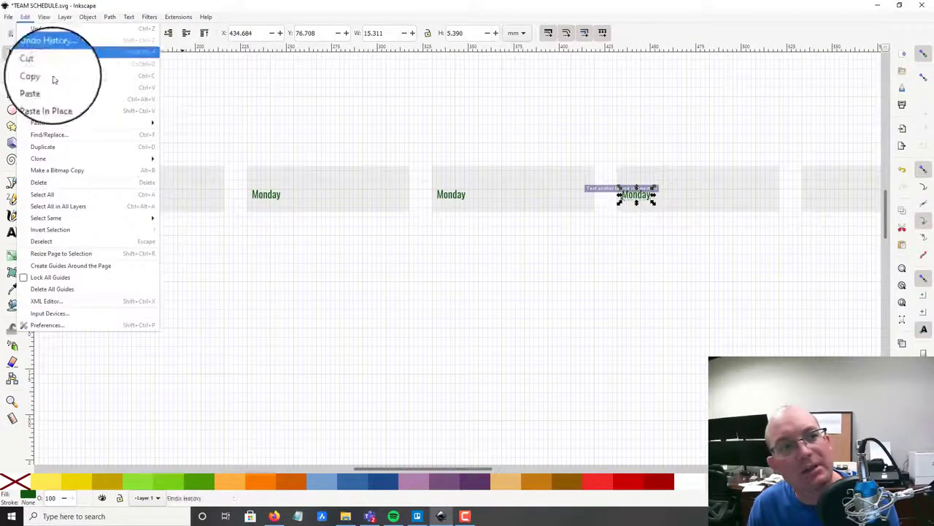
{"action": "left_click", "coordinate": [56, 147]}
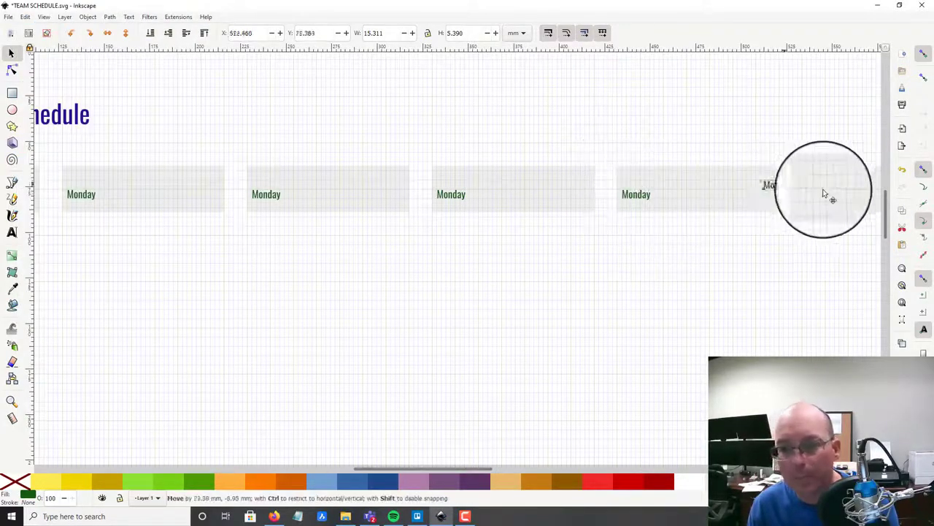
{"action": "left_click_drag", "start_coordinate": [832, 193], "coordinate": [829, 195]}
{"action": "left_click_drag", "start_coordinate": [782, 257], "coordinate": [476, 250]}
{"action": "scroll", "coordinate": [540, 225], "scroll_direction": "down", "scroll_amount": 2}
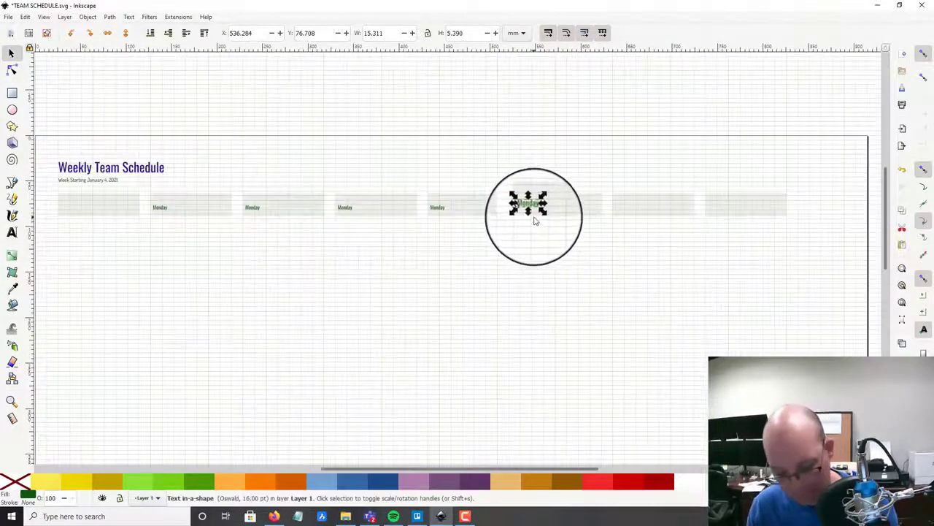
{"action": "left_click_drag", "start_coordinate": [540, 219], "coordinate": [629, 212]}
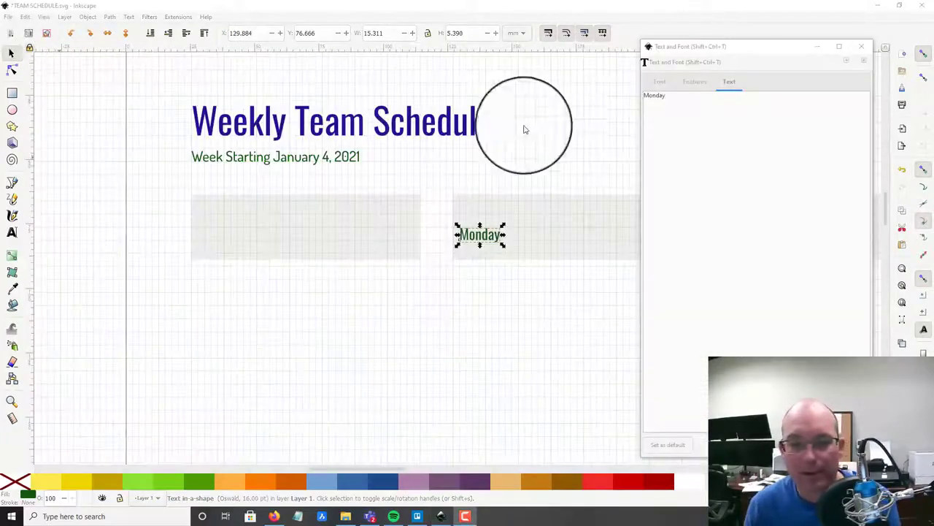
- Examine the day labels across the header row and the empty first header box
{"action": "left_click", "coordinate": [468, 298]}
{"action": "scroll", "coordinate": [468, 298], "scroll_direction": "down", "scroll_amount": 4}
{"action": "left_click_drag", "start_coordinate": [513, 308], "coordinate": [189, 227]}
{"action": "scroll", "coordinate": [442, 221], "scroll_direction": "up", "scroll_amount": 3}
{"action": "left_click_drag", "start_coordinate": [506, 225], "coordinate": [685, 222]}
{"action": "scroll", "coordinate": [442, 245], "scroll_direction": "left", "scroll_amount": 8}
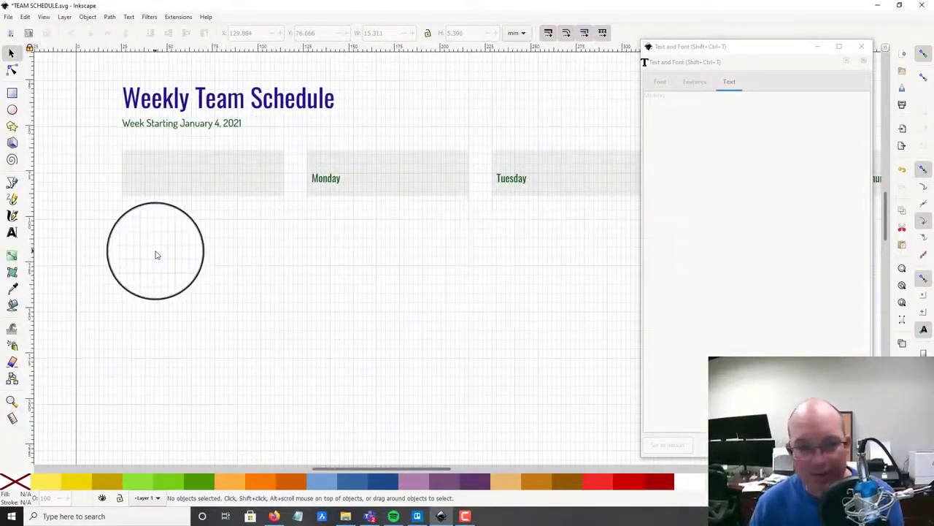
{"action": "left_click", "coordinate": [208, 174]}
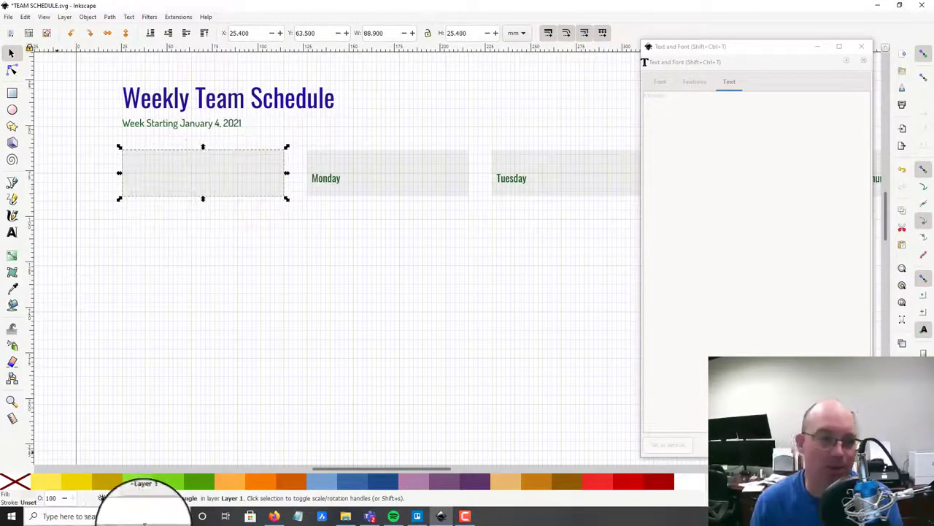
{"action": "left_click", "coordinate": [311, 268]}
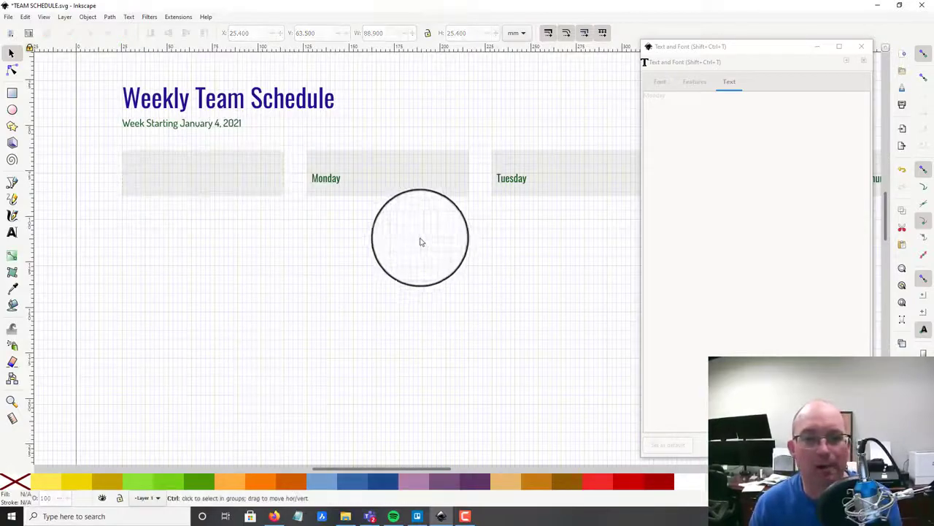
{"action": "scroll", "coordinate": [418, 240], "scroll_direction": "down", "scroll_amount": 2}
{"action": "left_click_drag", "start_coordinate": [364, 234], "coordinate": [460, 220]}
{"action": "scroll", "coordinate": [298, 196], "scroll_direction": "up", "scroll_amount": 2}
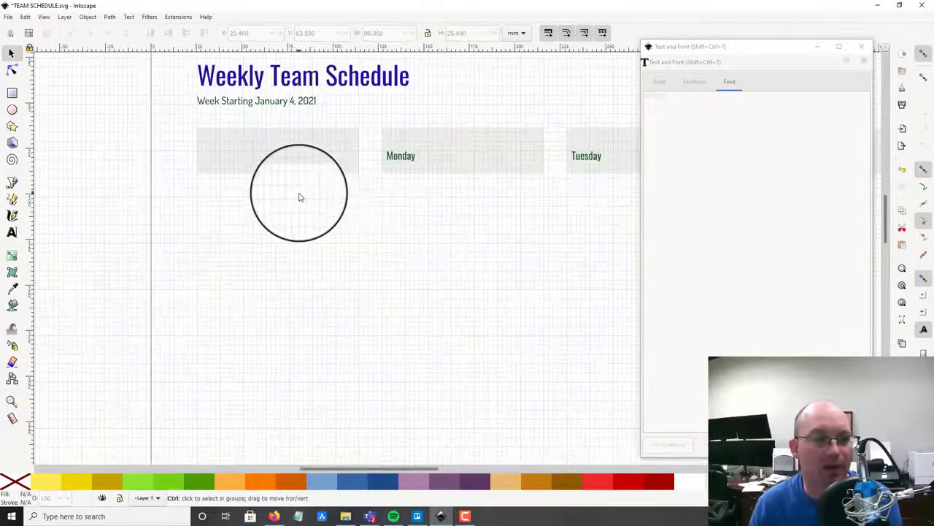
- Draw a thin rectangle under the header boxes from X 25.4, Y 91.4 mm and stretch it across the row to 800.1 by 5.08 mm
{"action": "left_click", "coordinate": [12, 94]}
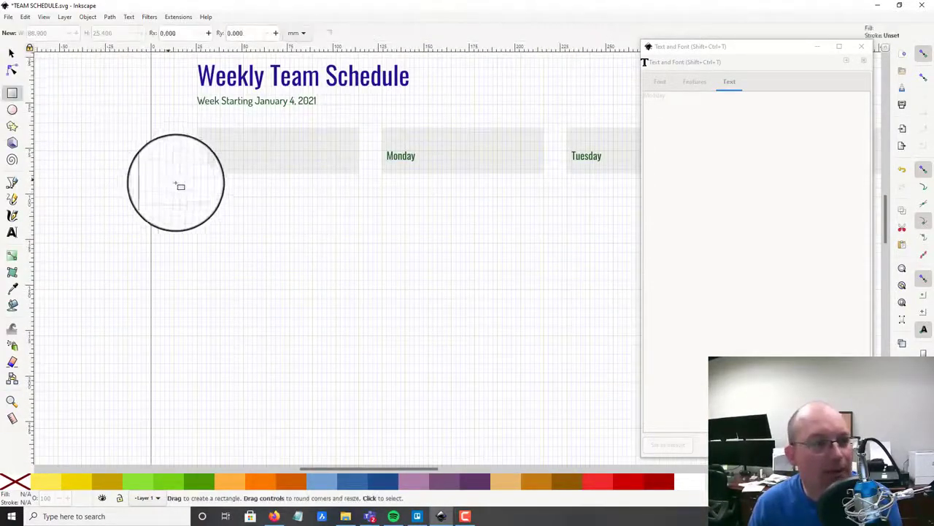
{"action": "left_click_drag", "start_coordinate": [197, 179], "coordinate": [586, 187]}
{"action": "left_click_drag", "start_coordinate": [609, 232], "coordinate": [227, 235]}
{"action": "scroll", "coordinate": [227, 235], "scroll_direction": "down", "scroll_amount": 3}
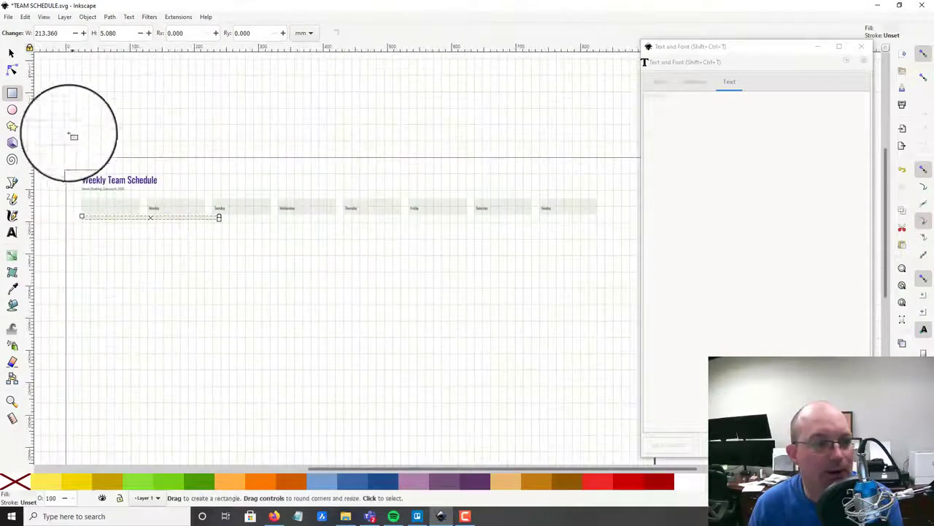
{"action": "left_click", "coordinate": [11, 53]}
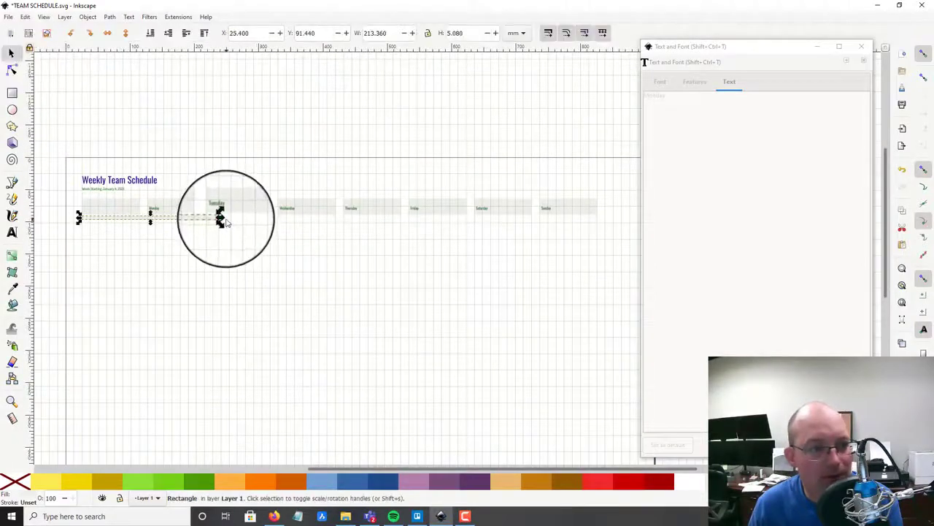
{"action": "left_click_drag", "start_coordinate": [228, 222], "coordinate": [605, 235]}
- Fill the long thin rectangle under the header boxes with black
{"action": "left_click", "coordinate": [591, 219]}
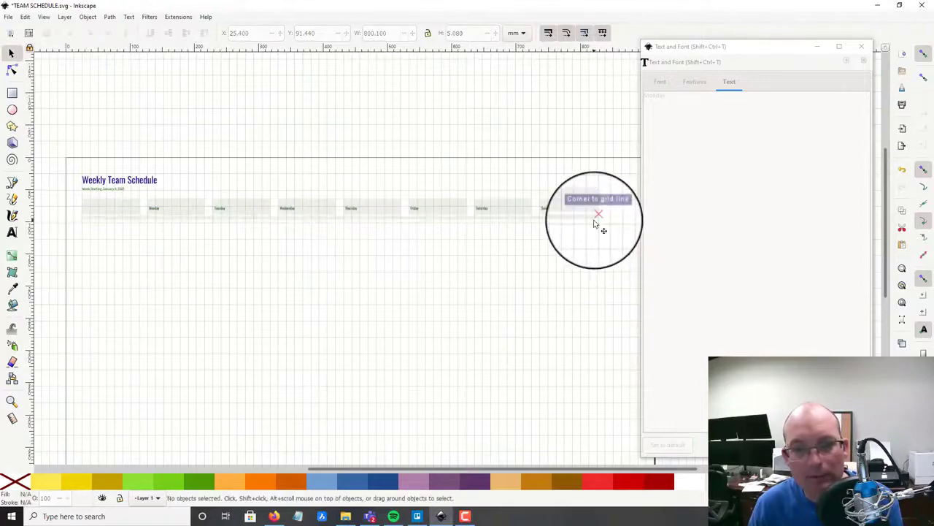
{"action": "left_click", "coordinate": [592, 219]}
{"action": "left_click", "coordinate": [904, 481]}
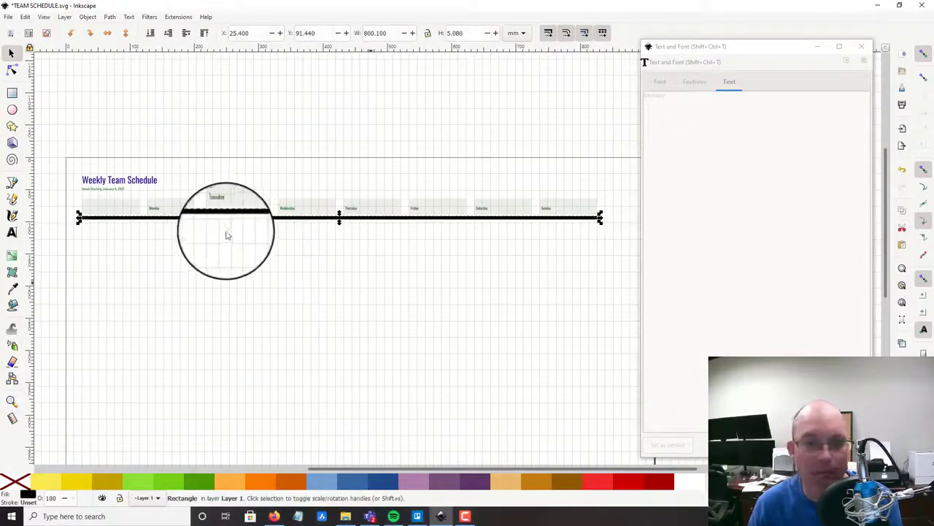
{"action": "left_click", "coordinate": [207, 231]}
{"action": "scroll", "coordinate": [96, 225], "scroll_direction": "up", "scroll_amount": 3}
{"action": "left_click_drag", "start_coordinate": [95, 226], "coordinate": [119, 204]}
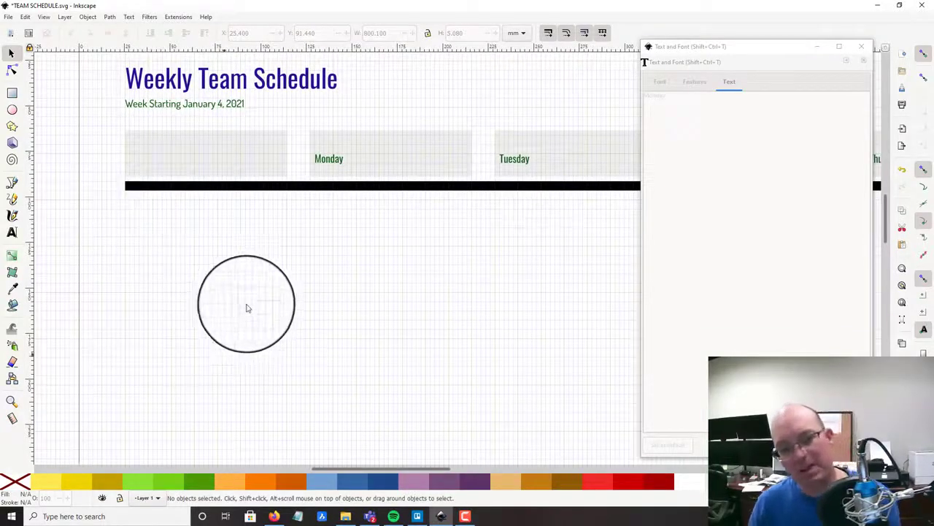
{"action": "left_click", "coordinate": [238, 164]}
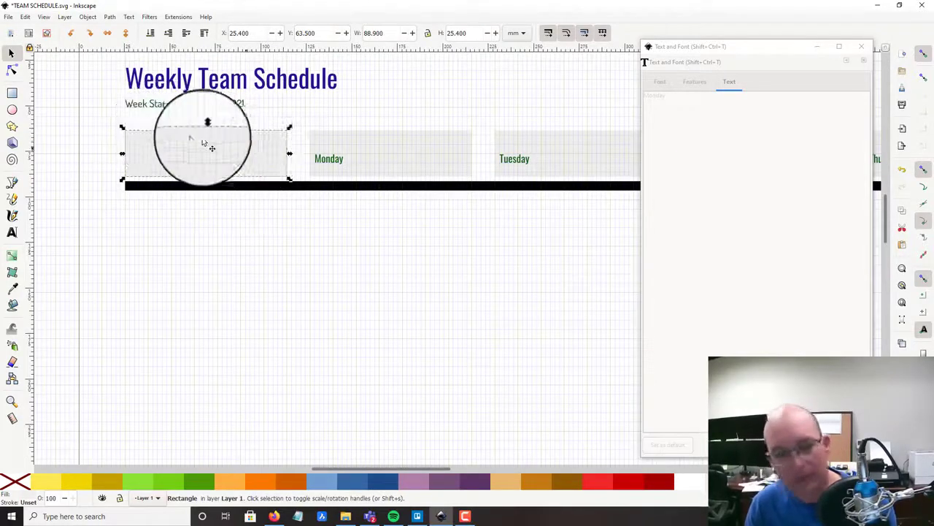
{"action": "left_click", "coordinate": [358, 146], "text": "shift"}
{"action": "left_click", "coordinate": [588, 151], "text": "shift"}
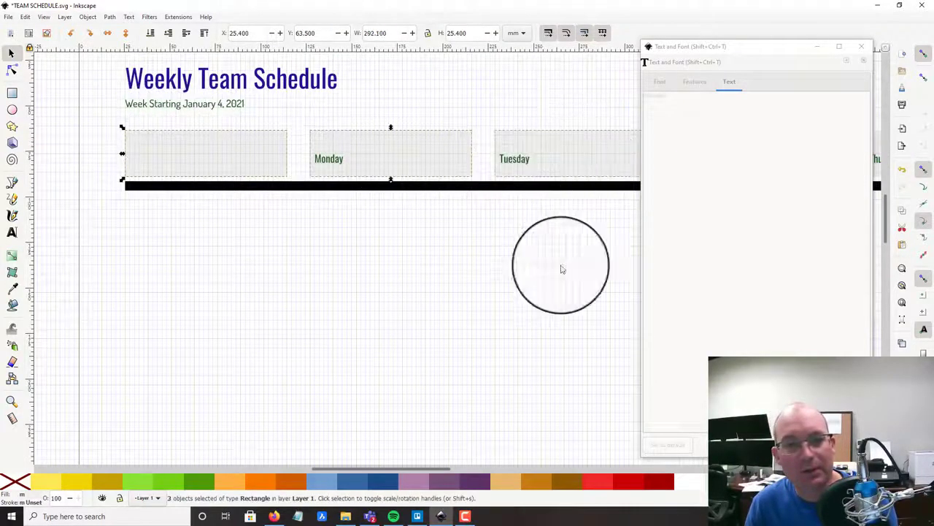
{"action": "left_click_drag", "start_coordinate": [596, 295], "coordinate": [143, 280]}
{"action": "scroll", "coordinate": [355, 227], "scroll_direction": "right", "scroll_amount": 2}
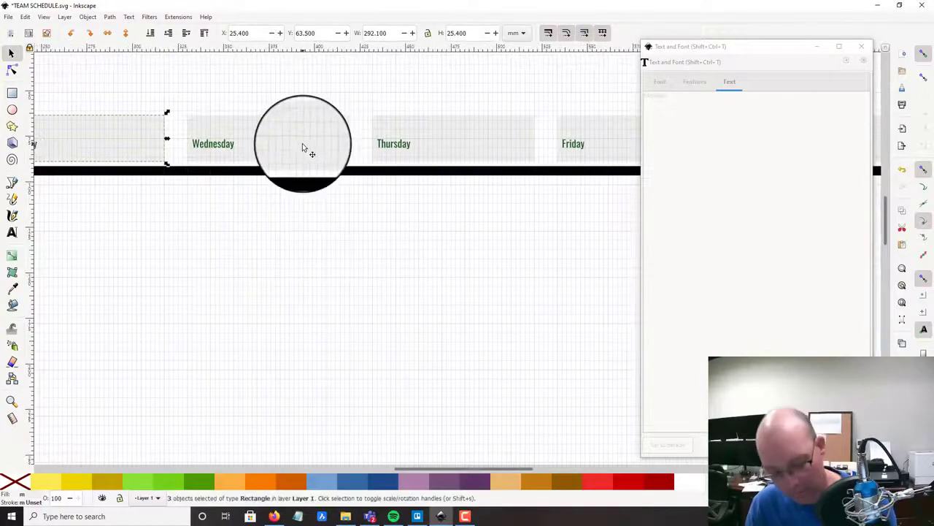
- Select all eight header boxes and duplicate them as a row beneath the black bar, placed at X 25.4, Y 101.6 mm
{"action": "left_click", "coordinate": [302, 146]}
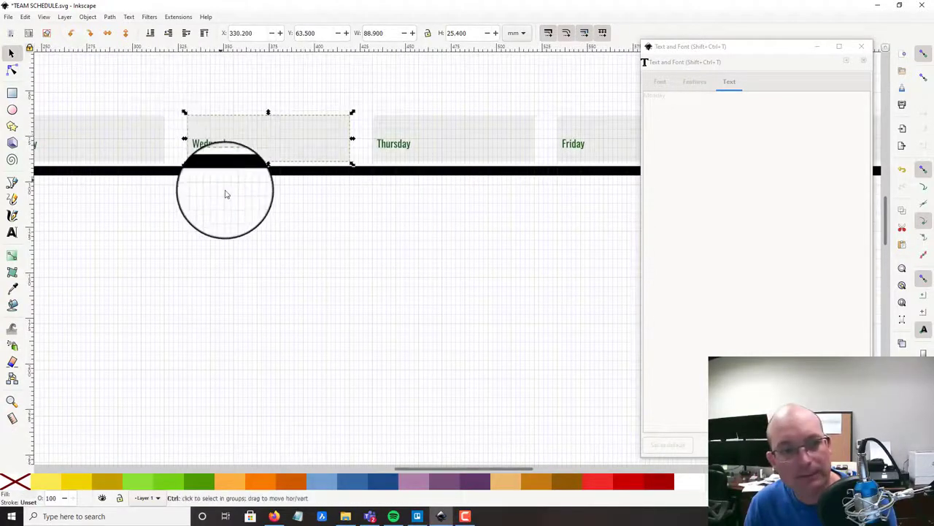
{"action": "scroll", "coordinate": [226, 196], "scroll_direction": "down", "scroll_amount": 1}
{"action": "scroll", "coordinate": [226, 191], "scroll_direction": "down", "scroll_amount": 3}
{"action": "left_click", "coordinate": [177, 167], "text": "shift"}
{"action": "left_click", "coordinate": [117, 167], "text": "shift"}
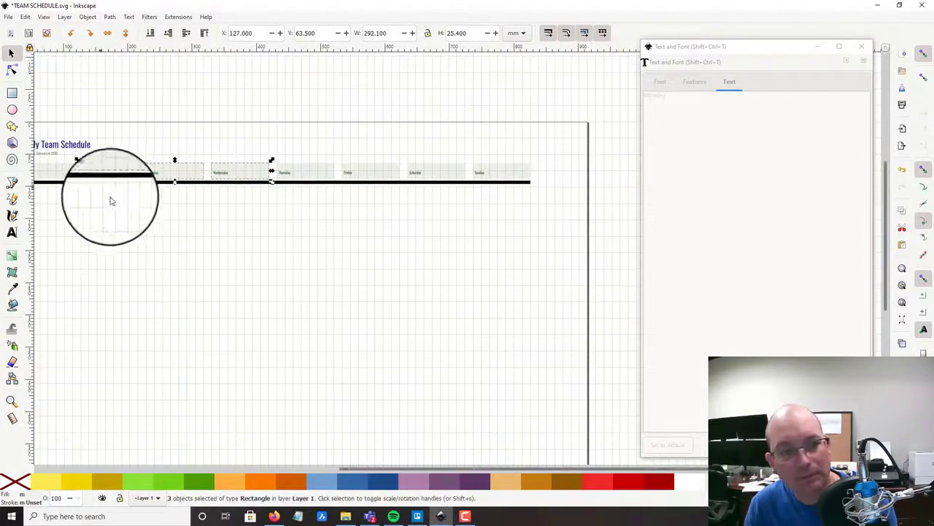
{"action": "scroll", "coordinate": [111, 202], "scroll_direction": "left", "scroll_amount": 3}
{"action": "left_click", "coordinate": [153, 177], "text": "shift"}
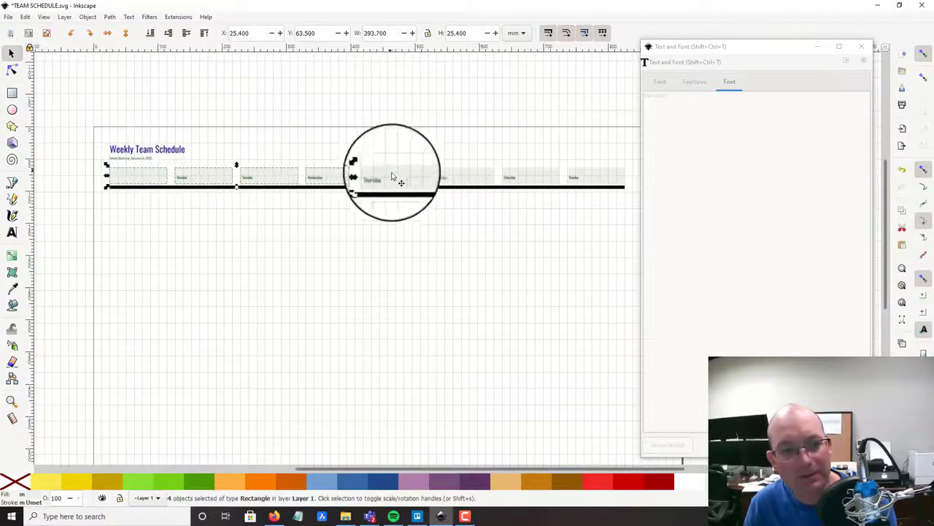
{"action": "left_click", "coordinate": [394, 175], "text": "shift"}
{"action": "left_click", "coordinate": [456, 177], "text": "shift"}
{"action": "left_click", "coordinate": [529, 177], "text": "shift"}
{"action": "left_click", "coordinate": [595, 176], "text": "shift"}
{"action": "scroll", "coordinate": [106, 177], "scroll_direction": "up", "scroll_amount": 3, "text": "ctrl"}
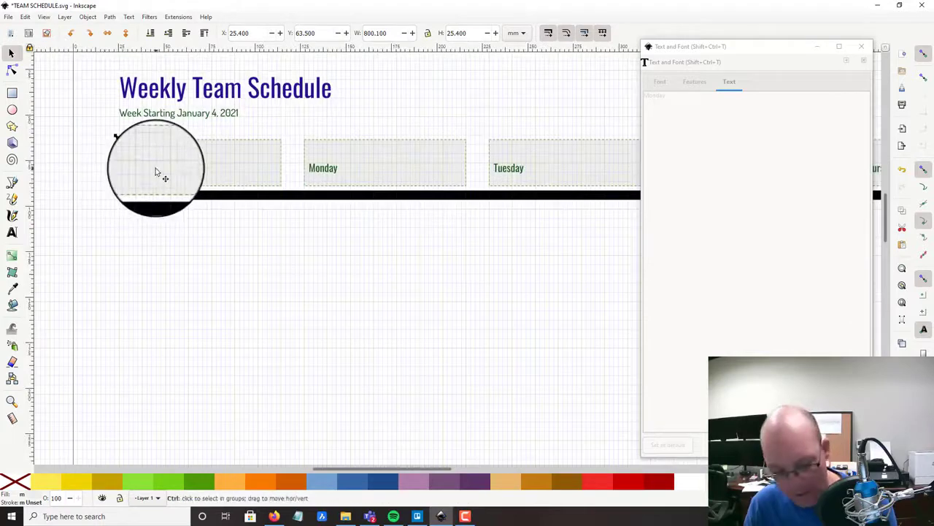
{"action": "key", "text": "ctrl+d"}
{"action": "left_click_drag", "start_coordinate": [138, 150], "coordinate": [135, 220]}
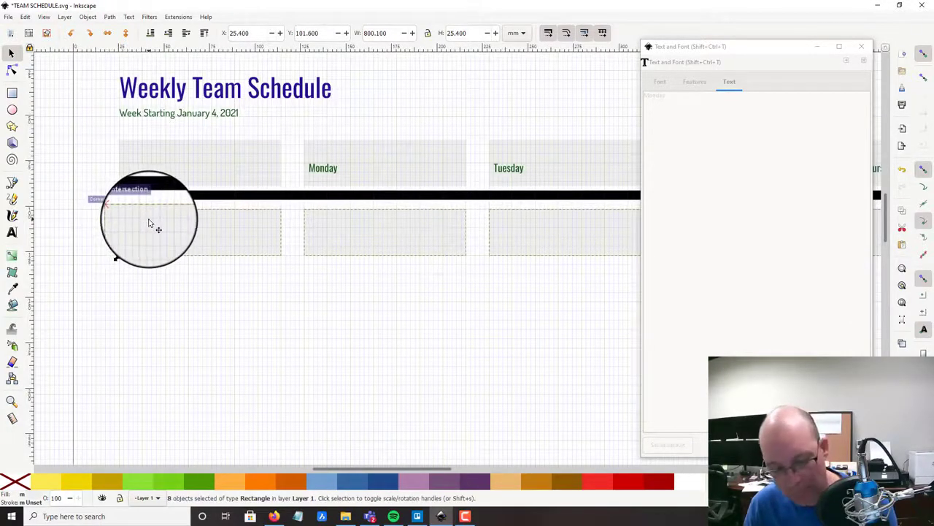
- Duplicate the box row twice more downward, the last at Y 162.56 mm, and delete the empty first header box
{"action": "key", "text": "ctrl+d"}
{"action": "left_click_drag", "start_coordinate": [146, 229], "coordinate": [148, 335]}
{"action": "key", "text": "ctrl+d"}
{"action": "left_click", "coordinate": [91, 315]}
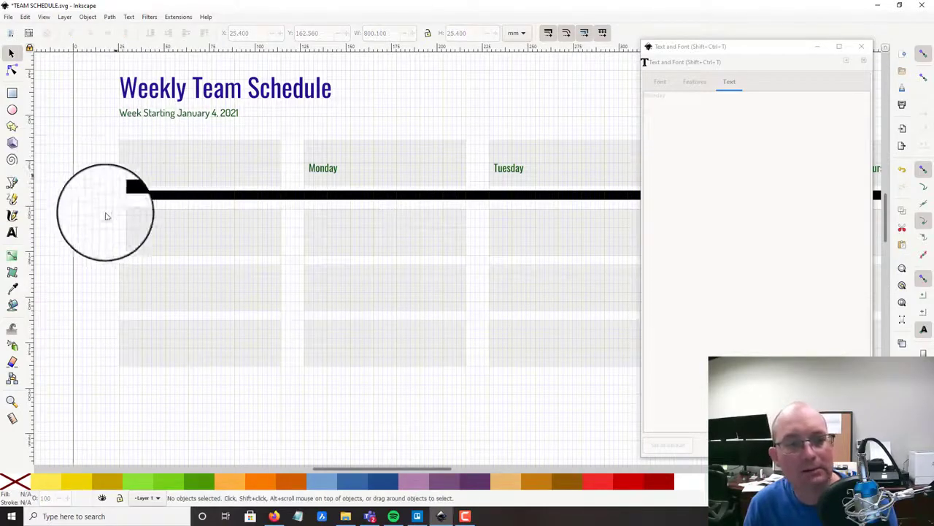
{"action": "key", "text": "Delete"}
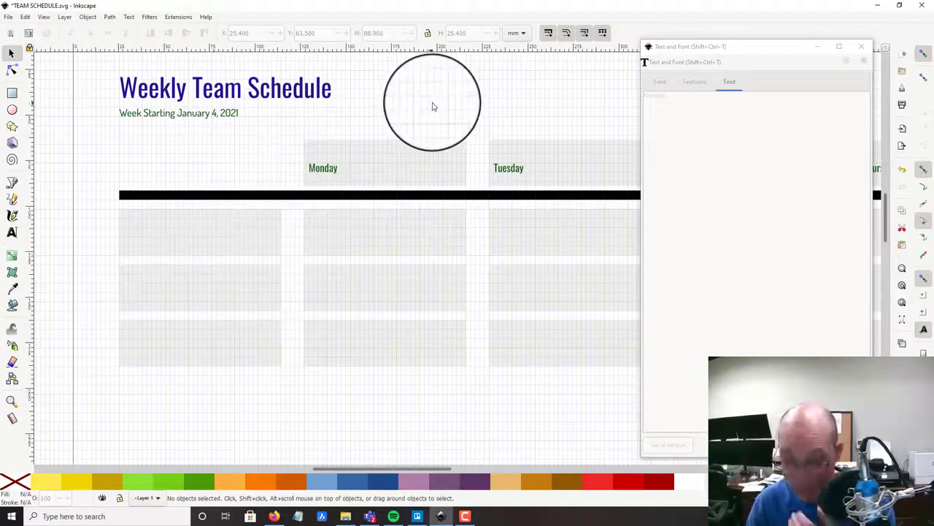
- Duplicate the Monday label into the first box under the bar at about X 28.3, Y 117.3 mm and replace its text with a team member's name
{"action": "left_click", "coordinate": [328, 171]}
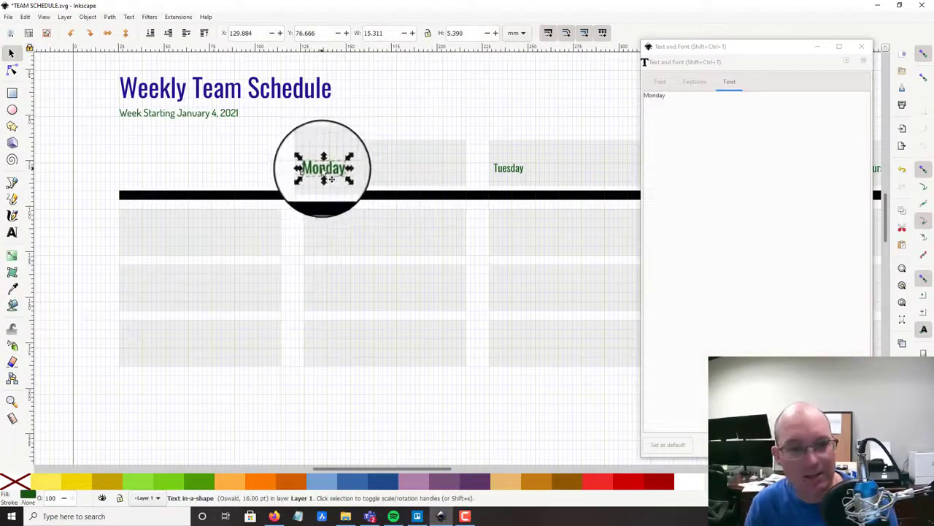
{"action": "left_click_drag", "start_coordinate": [331, 179], "coordinate": [138, 248]}
{"action": "left_click_drag", "start_coordinate": [682, 117], "coordinate": [494, 75]}
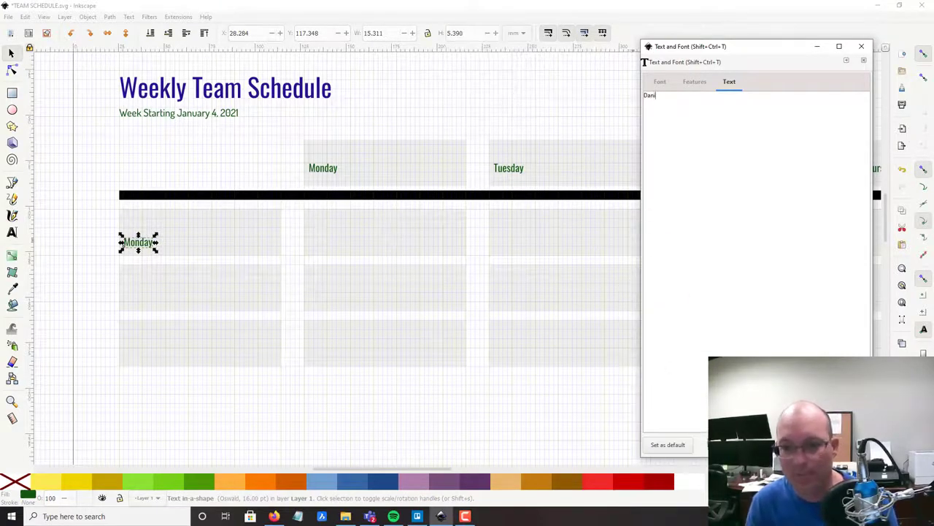
{"action": "left_click", "coordinate": [254, 387]}
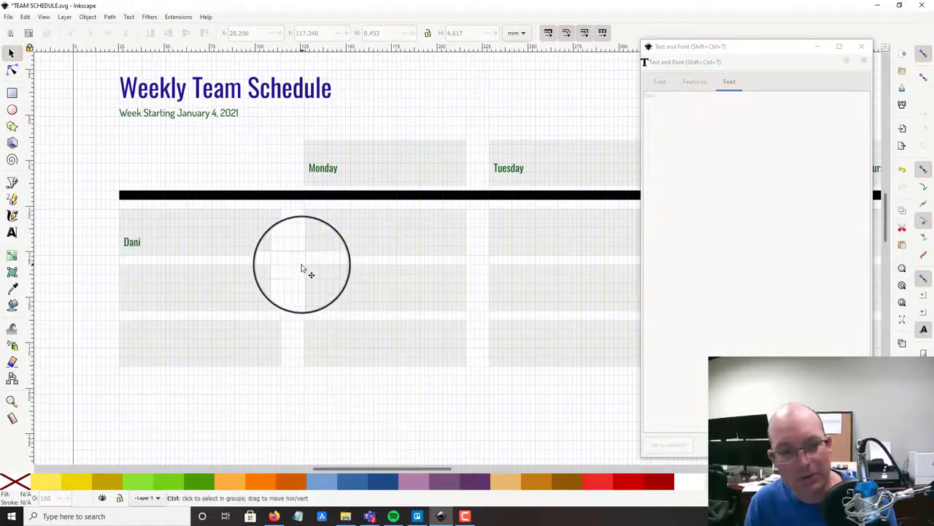
- Draw a thin rectangle below the three box rows from X 25.4, Y 193.04 mm, about 223.5 by 5.08 mm
{"action": "scroll", "coordinate": [307, 292], "scroll_direction": "down", "scroll_amount": 2}
{"action": "scroll", "coordinate": [182, 307], "scroll_direction": "up", "scroll_amount": 2}
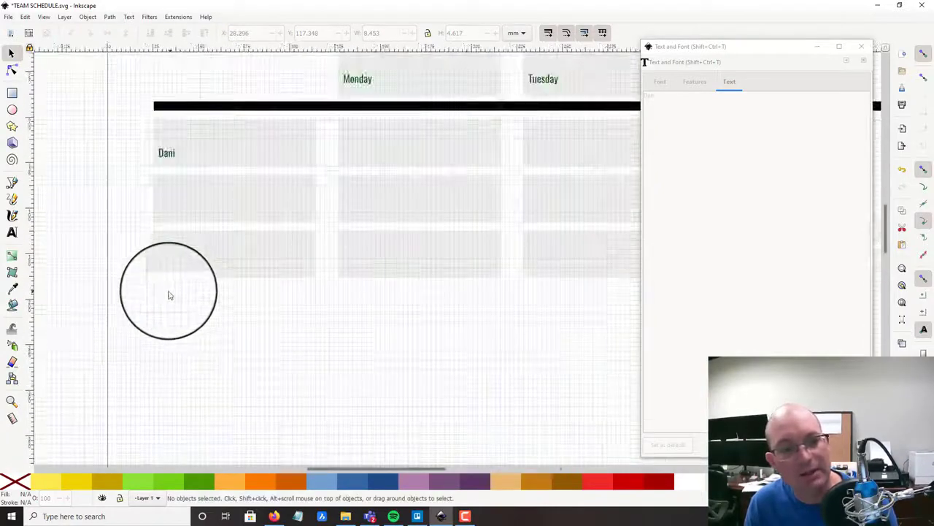
{"action": "left_click", "coordinate": [12, 92]}
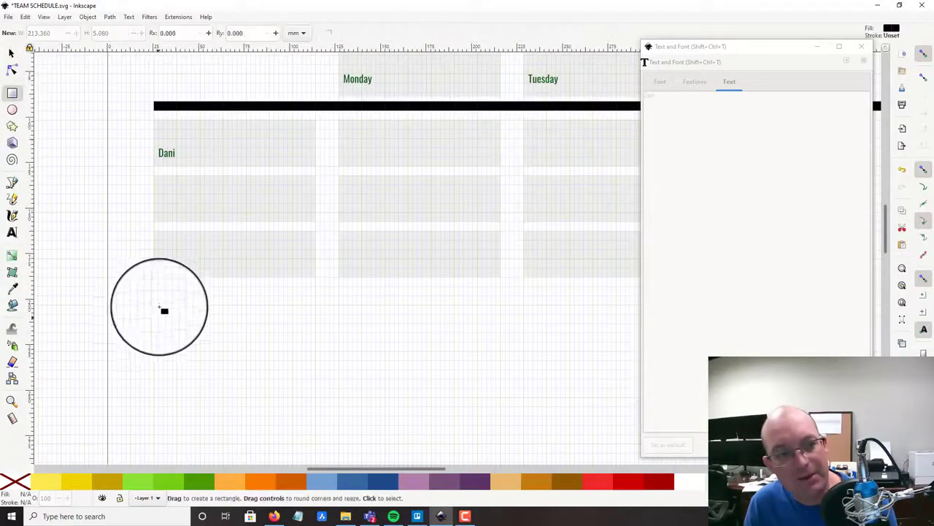
{"action": "left_click_drag", "start_coordinate": [156, 289], "coordinate": [323, 313]}
{"action": "left_click", "coordinate": [11, 55]}
{"action": "scroll", "coordinate": [420, 267], "scroll_direction": "down", "scroll_amount": 3}
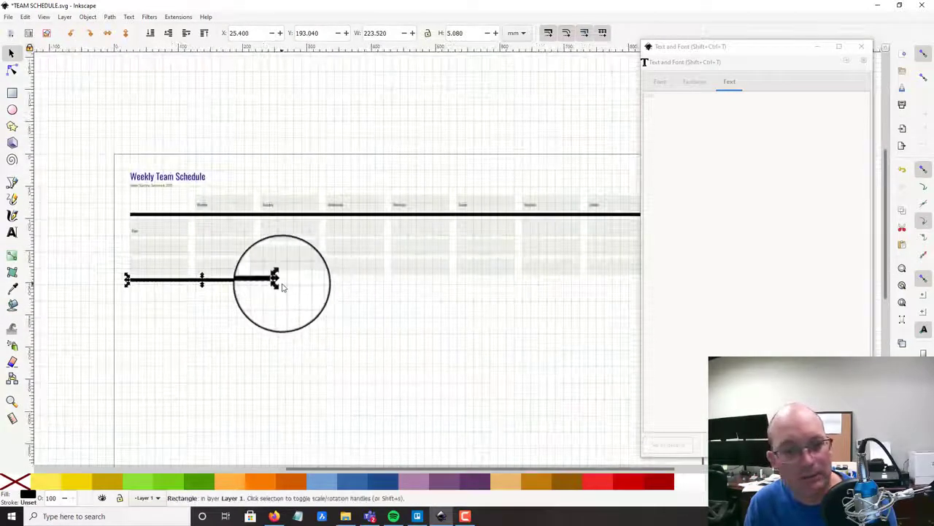
- Stretch the lower bar across all columns to a width of 800.1 mm and fill it with grey
{"action": "left_click_drag", "start_coordinate": [282, 287], "coordinate": [573, 285]}
{"action": "left_click_drag", "start_coordinate": [490, 318], "coordinate": [269, 322]}
{"action": "left_click_drag", "start_coordinate": [347, 288], "coordinate": [411, 292]}
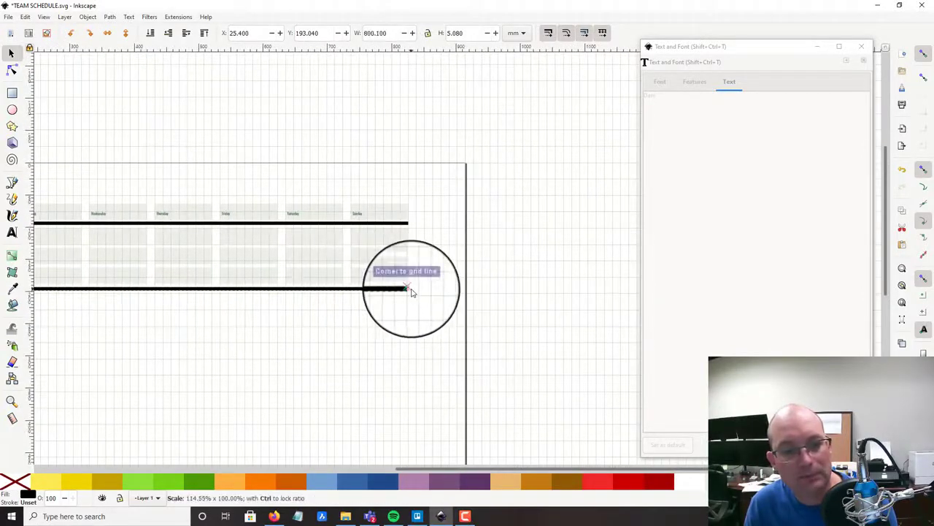
{"action": "left_click", "coordinate": [782, 481]}
{"action": "left_click", "coordinate": [259, 354]}
- Examine the schedule grid and the size of its day and name labels relative to the page
{"action": "left_click_drag", "start_coordinate": [225, 335], "coordinate": [464, 326]}
{"action": "scroll", "coordinate": [202, 268], "scroll_direction": "up", "scroll_amount": 1}
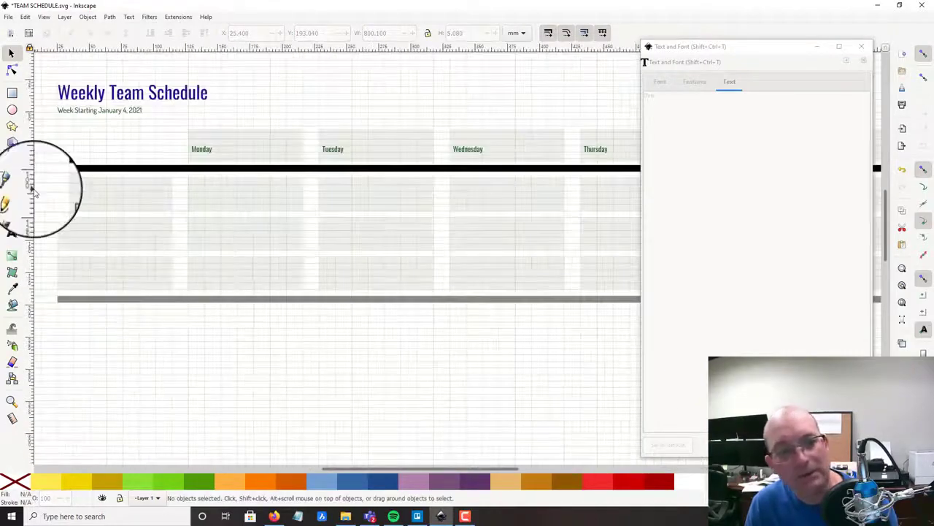
{"action": "scroll", "coordinate": [50, 203], "scroll_direction": "up", "scroll_amount": 3}
{"action": "scroll", "coordinate": [50, 203], "scroll_direction": "down", "scroll_amount": 4}
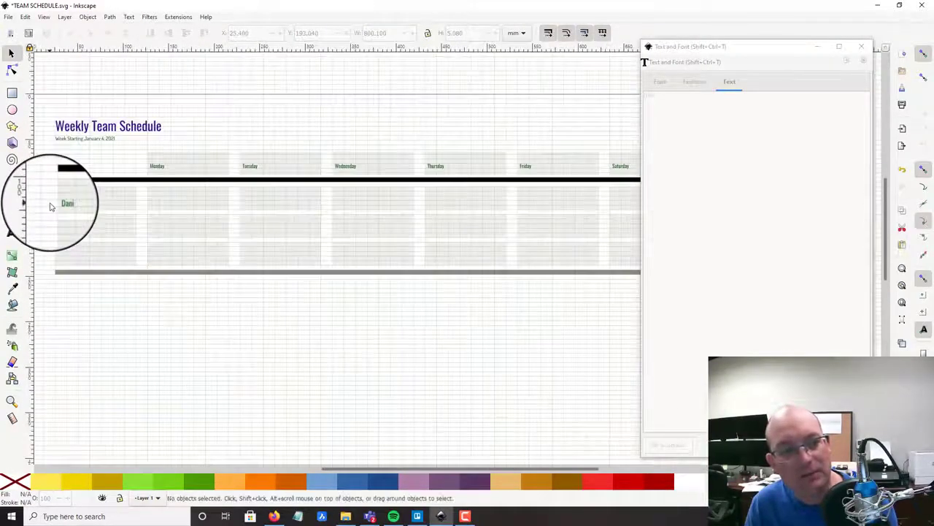
{"action": "scroll", "coordinate": [50, 203], "scroll_direction": "down", "scroll_amount": 1}
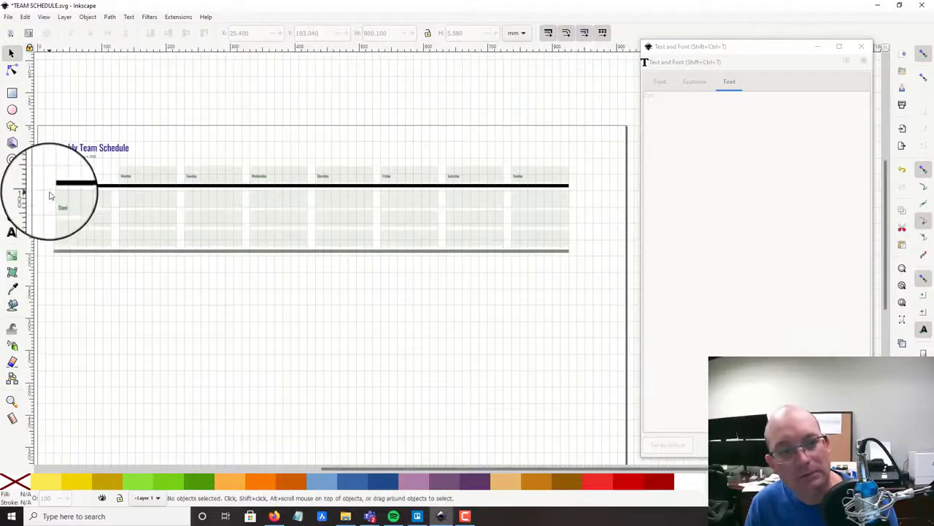
{"action": "left_click_drag", "start_coordinate": [48, 190], "coordinate": [102, 264]}
{"action": "left_click", "coordinate": [169, 136]}
{"action": "scroll", "coordinate": [115, 177], "scroll_direction": "up", "scroll_amount": 1}
{"action": "scroll", "coordinate": [112, 180], "scroll_direction": "up", "scroll_amount": 2}
{"action": "scroll", "coordinate": [113, 179], "scroll_direction": "down", "scroll_amount": 1}
{"action": "scroll", "coordinate": [109, 163], "scroll_direction": "down", "scroll_amount": 1}
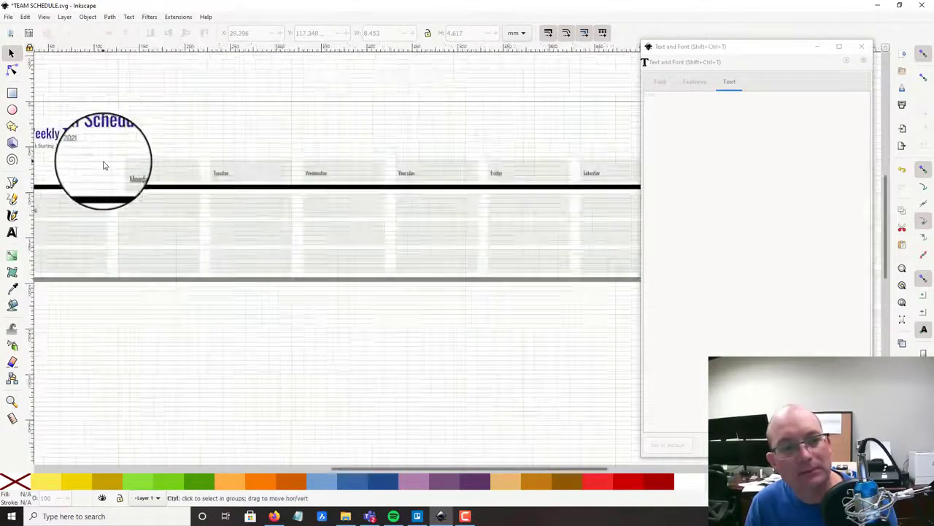
{"action": "scroll", "coordinate": [104, 162], "scroll_direction": "down", "scroll_amount": 1}
- Select the seven day labels in the header row and set their font size to 22
{"action": "left_click_drag", "start_coordinate": [300, 176], "coordinate": [540, 180]}
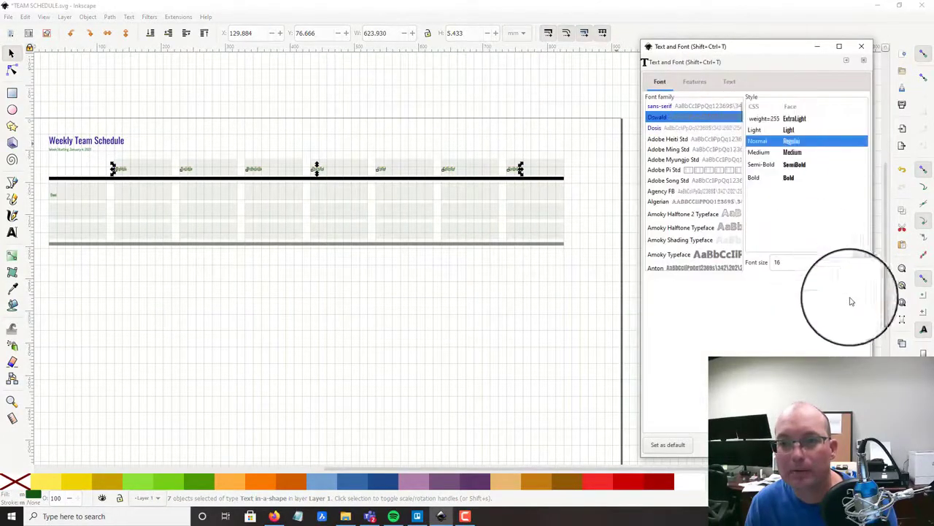
{"action": "left_click", "coordinate": [862, 265]}
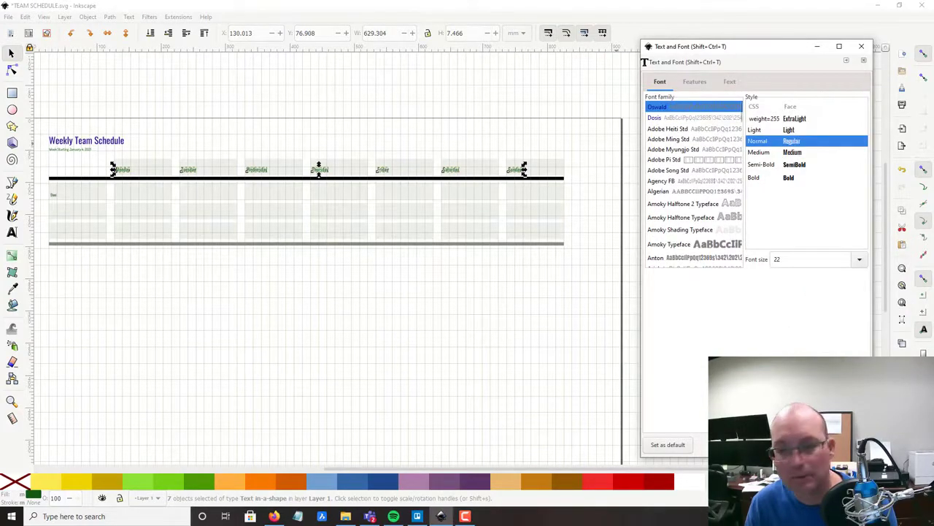
{"action": "left_click", "coordinate": [861, 46]}
- Reopen the text settings for the selected day labels and increase their font size to 28
{"action": "left_click_drag", "start_coordinate": [385, 338], "coordinate": [582, 342]}
{"action": "scroll", "coordinate": [537, 177], "scroll_direction": "up", "scroll_amount": 1}
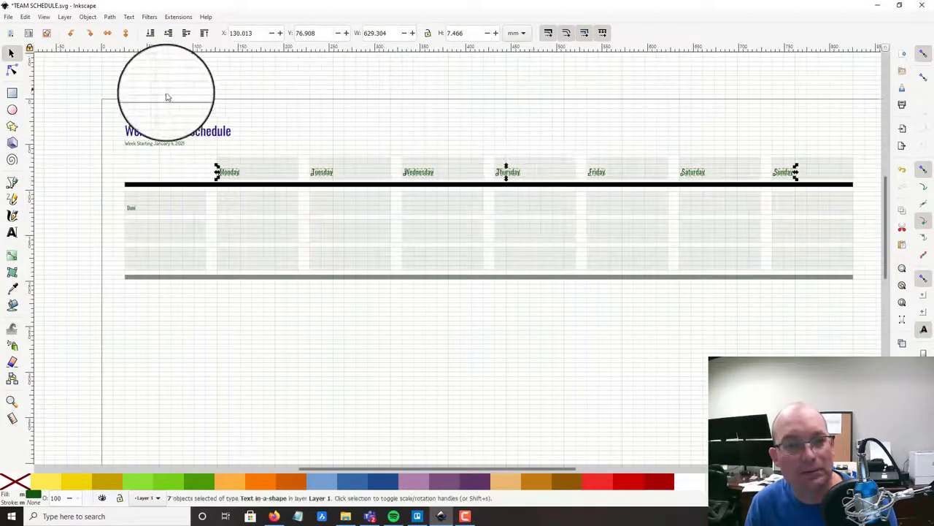
{"action": "left_click", "coordinate": [133, 17]}
{"action": "left_click", "coordinate": [142, 30]}
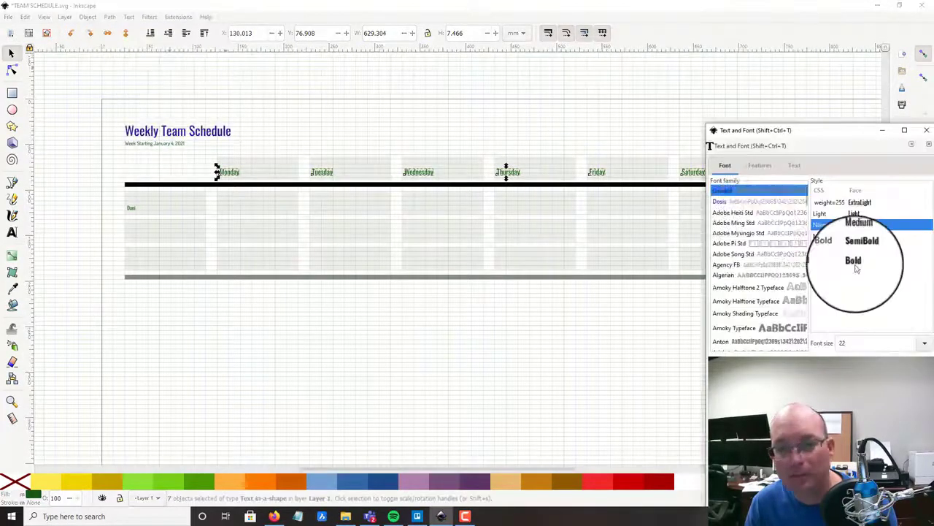
{"action": "left_click_drag", "start_coordinate": [836, 129], "coordinate": [801, 63]}
{"action": "left_click", "coordinate": [886, 279]}
{"action": "left_click", "coordinate": [881, 292]}
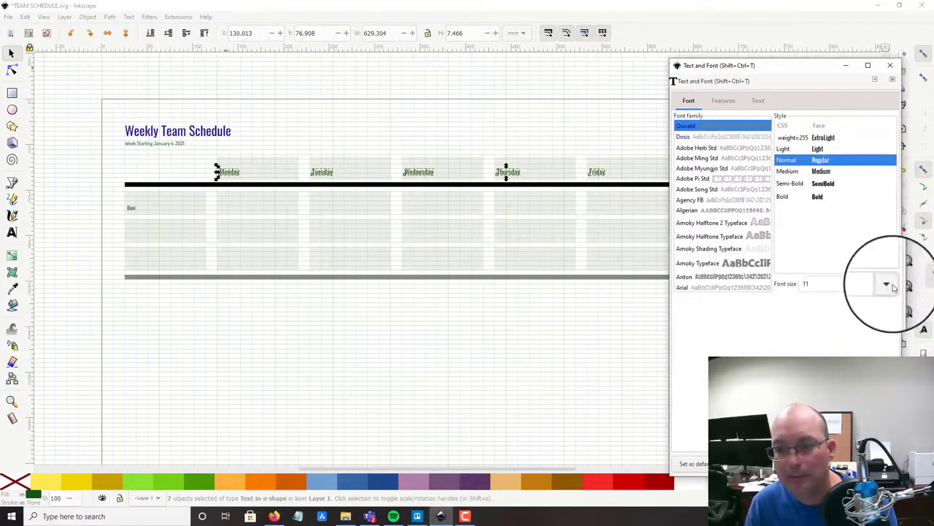
{"action": "left_click", "coordinate": [890, 285]}
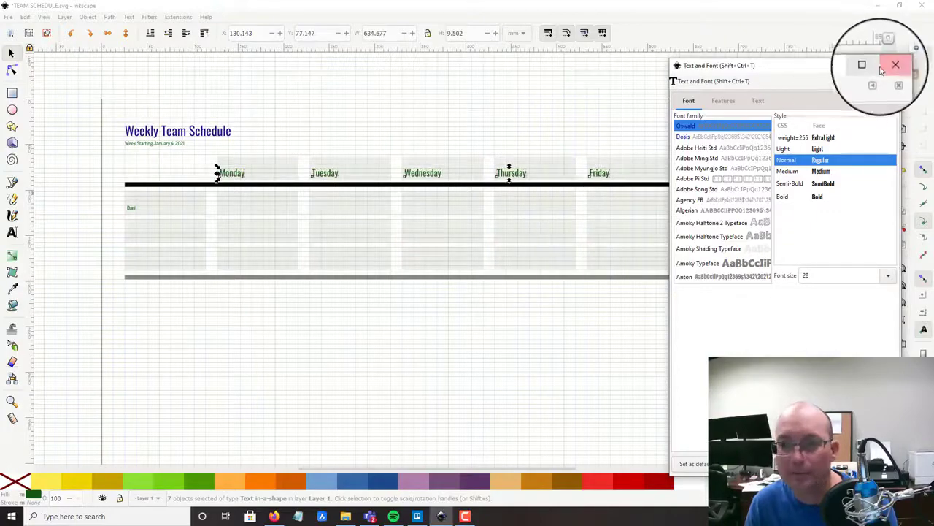
- Move the seven day labels up within their header boxes to about Y 73.3 mm
{"action": "scroll", "coordinate": [227, 181], "scroll_direction": "up", "scroll_amount": 2}
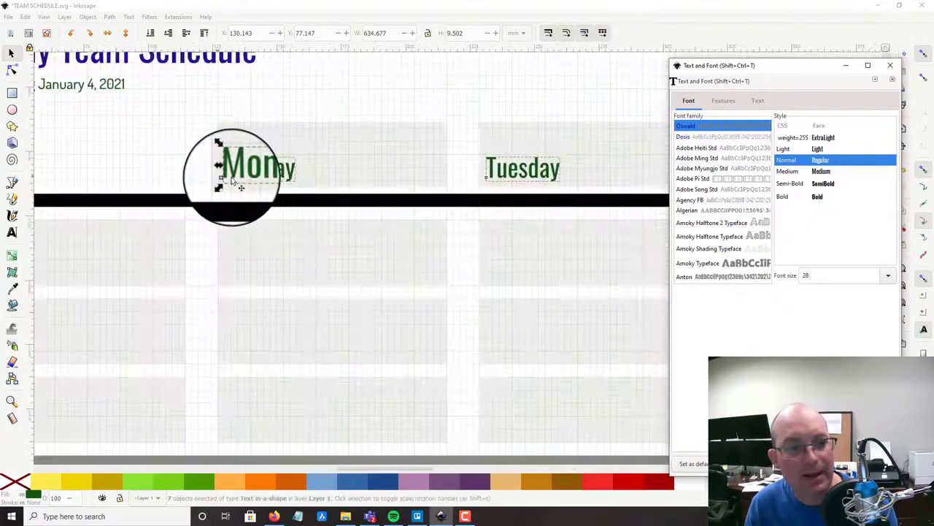
{"action": "left_click_drag", "start_coordinate": [236, 169], "coordinate": [235, 159]}
{"action": "left_click", "coordinate": [170, 156]}
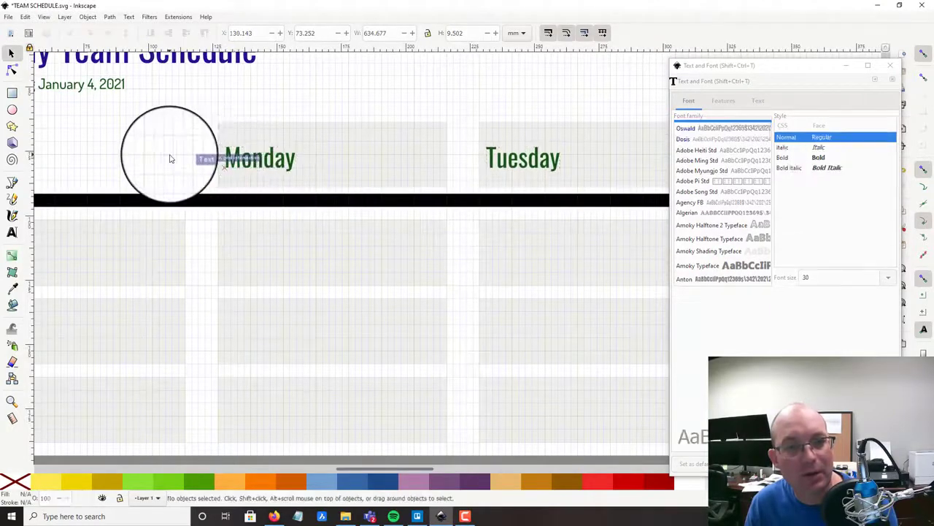
- Set the name label's font size to 28 and move it up in its box to about X 28.6, Y 113.9 mm
{"action": "scroll", "coordinate": [204, 146], "scroll_direction": "down", "scroll_amount": 3}
{"action": "left_click_drag", "start_coordinate": [173, 219], "coordinate": [255, 214]}
{"action": "scroll", "coordinate": [211, 183], "scroll_direction": "up", "scroll_amount": 3}
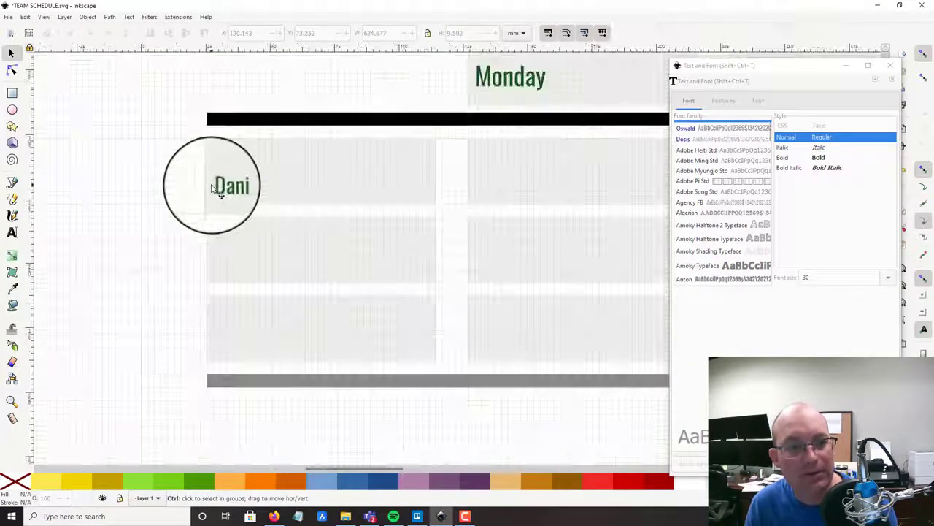
{"action": "left_click", "coordinate": [222, 185]}
{"action": "triple_click", "coordinate": [861, 281]}
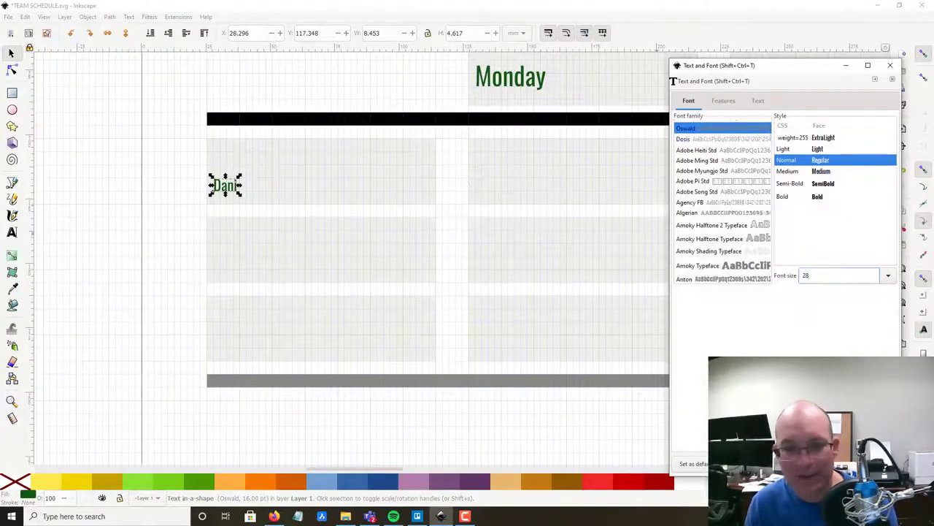
{"action": "key", "text": "Return"}
{"action": "key", "text": "ctrl+w"}
{"action": "left_click_drag", "start_coordinate": [213, 198], "coordinate": [215, 187]}
{"action": "left_click", "coordinate": [120, 207]}
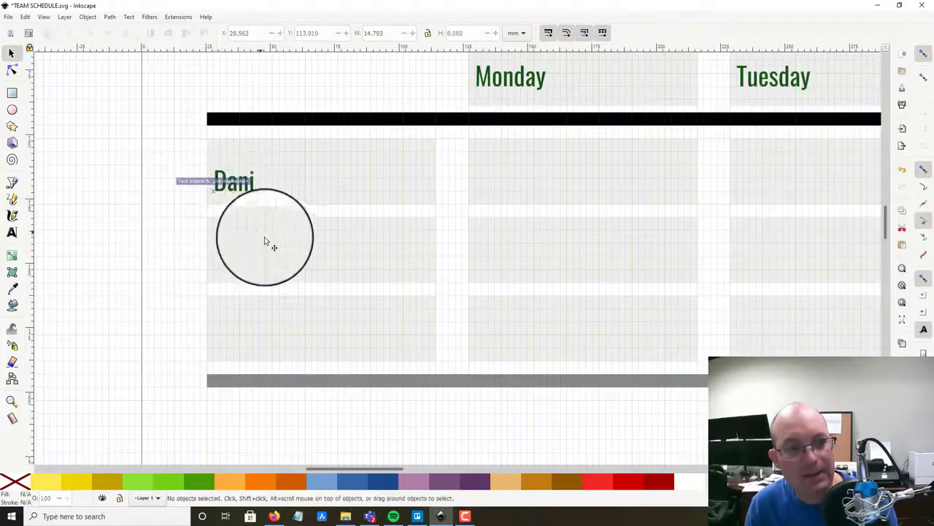
- Duplicate the three box rows with their name label and grey bar, placing the copy directly below at X 25.4, Y 203.2 mm
{"action": "scroll", "coordinate": [352, 225], "scroll_direction": "down", "scroll_amount": 4}
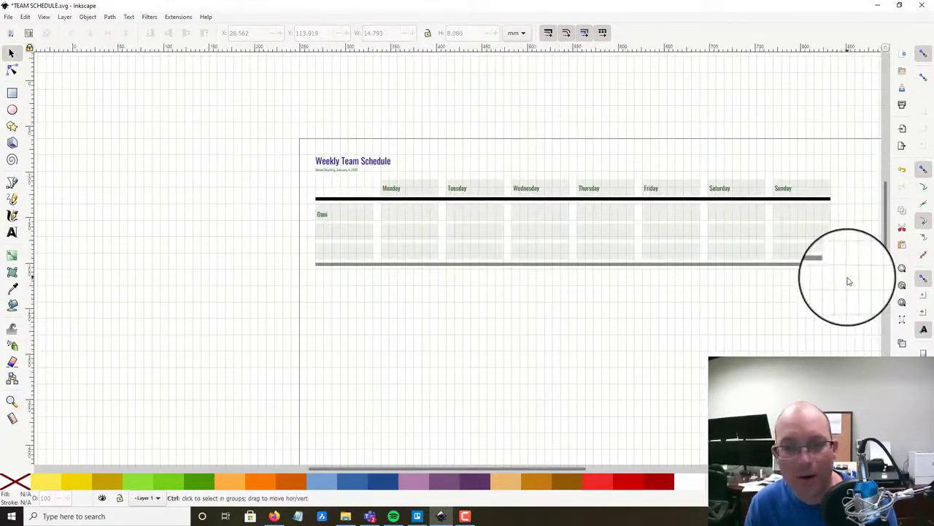
{"action": "scroll", "coordinate": [849, 281], "scroll_direction": "up", "scroll_amount": 1}
{"action": "left_click_drag", "start_coordinate": [853, 289], "coordinate": [110, 272]}
{"action": "scroll", "coordinate": [166, 228], "scroll_direction": "down", "scroll_amount": 5}
{"action": "key", "text": "ctrl+d"}
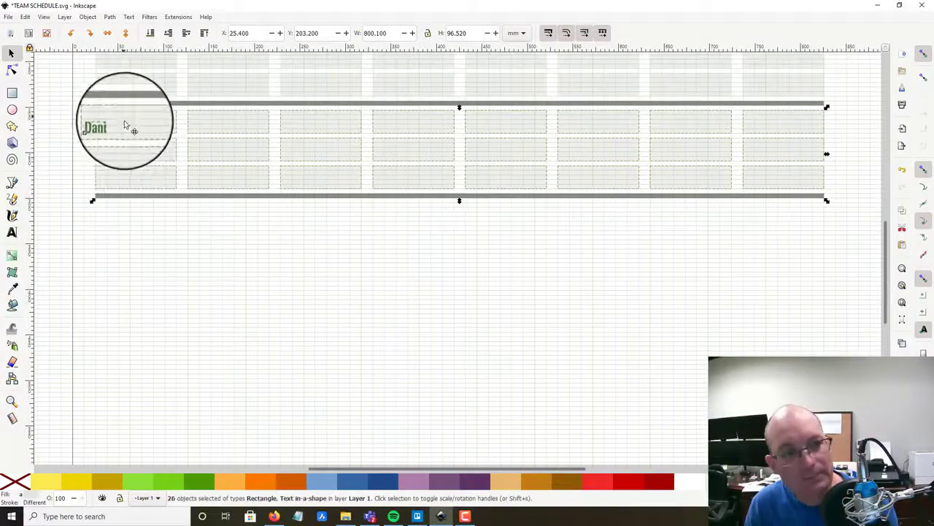
- Place the copied team block at Y 304.8 mm and duplicate it once more directly below at Y 406.4 mm
{"action": "left_click_drag", "start_coordinate": [125, 122], "coordinate": [130, 212]}
{"action": "scroll", "coordinate": [129, 215], "scroll_direction": "down", "scroll_amount": 5}
{"action": "scroll", "coordinate": [129, 150], "scroll_direction": "up", "scroll_amount": 2}
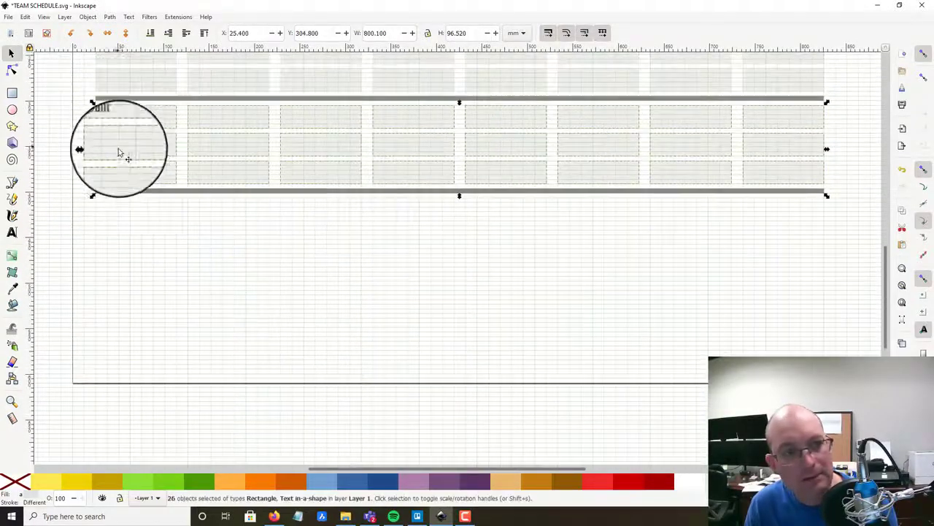
{"action": "key", "text": "ctrl+d"}
{"action": "left_click_drag", "start_coordinate": [131, 121], "coordinate": [136, 212]}
{"action": "left_click", "coordinate": [227, 322]}
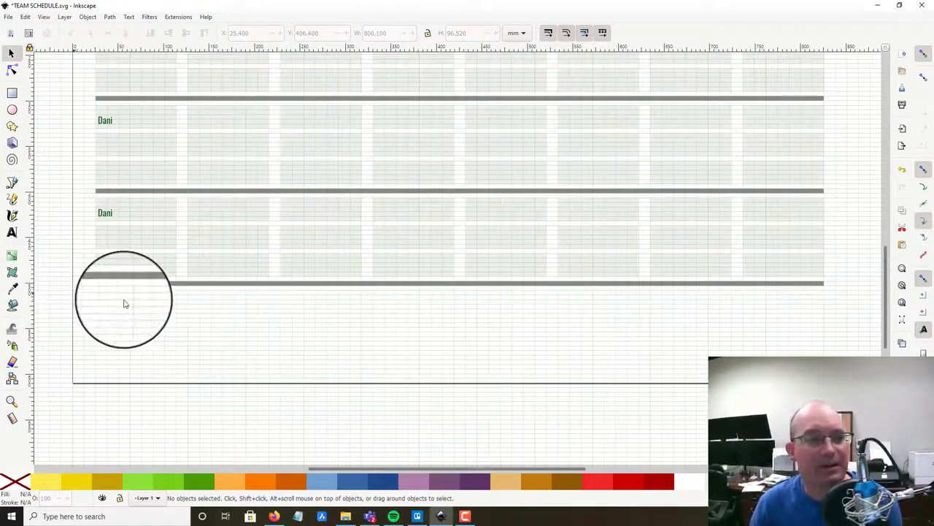
- Check the four repeated team blocks and the remaining page space below them
{"action": "scroll", "coordinate": [124, 303], "scroll_direction": "up", "scroll_amount": 3}
{"action": "scroll", "coordinate": [125, 303], "scroll_direction": "up", "scroll_amount": 2}
{"action": "scroll", "coordinate": [125, 304], "scroll_direction": "down", "scroll_amount": 3}
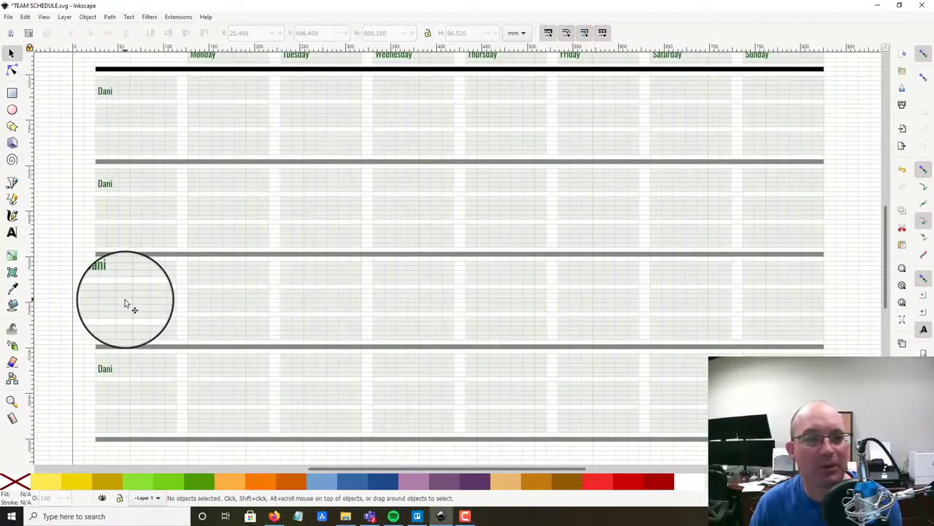
{"action": "scroll", "coordinate": [126, 304], "scroll_direction": "up", "scroll_amount": 2}
{"action": "scroll", "coordinate": [125, 304], "scroll_direction": "down", "scroll_amount": 3}
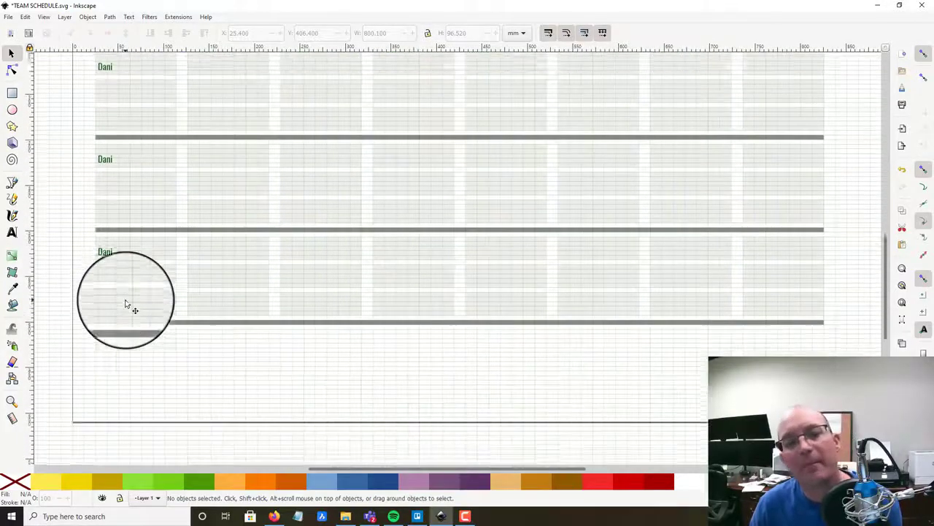
{"action": "scroll", "coordinate": [124, 321], "scroll_direction": "up", "scroll_amount": 5}
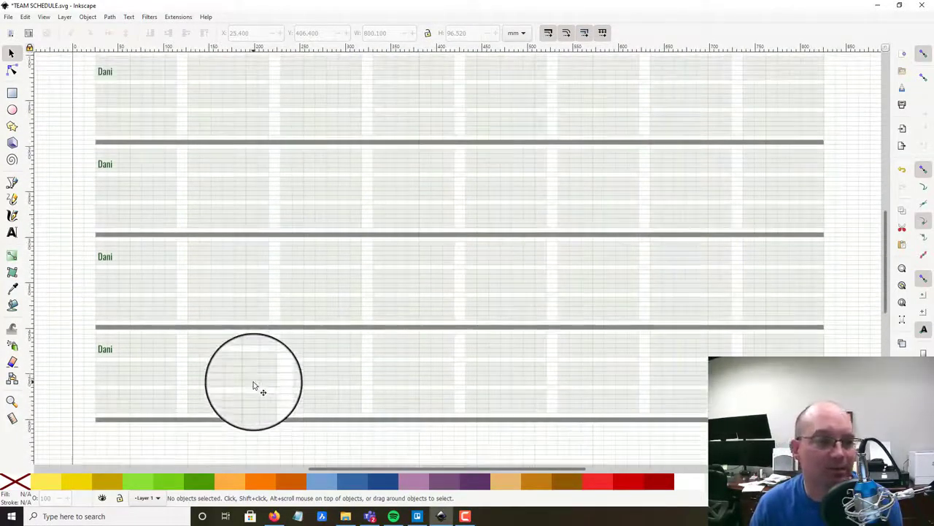
{"action": "scroll", "coordinate": [254, 386], "scroll_direction": "up", "scroll_amount": 4}
{"action": "scroll", "coordinate": [255, 387], "scroll_direction": "down", "scroll_amount": 3}
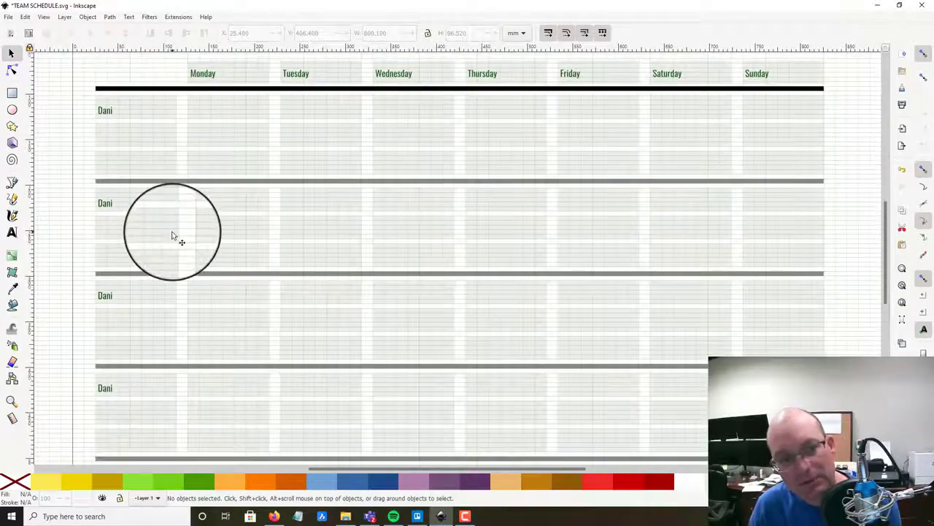
{"action": "scroll", "coordinate": [173, 234], "scroll_direction": "down", "scroll_amount": 4}
{"action": "scroll", "coordinate": [172, 345], "scroll_direction": "up", "scroll_amount": 4}
{"action": "scroll", "coordinate": [169, 343], "scroll_direction": "down", "scroll_amount": 3}
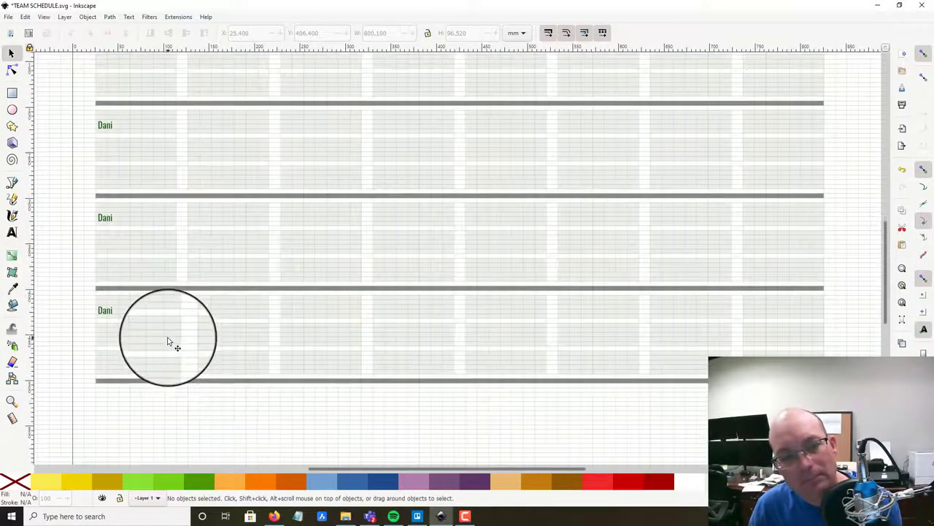
{"action": "scroll", "coordinate": [168, 342], "scroll_direction": "up", "scroll_amount": 3}
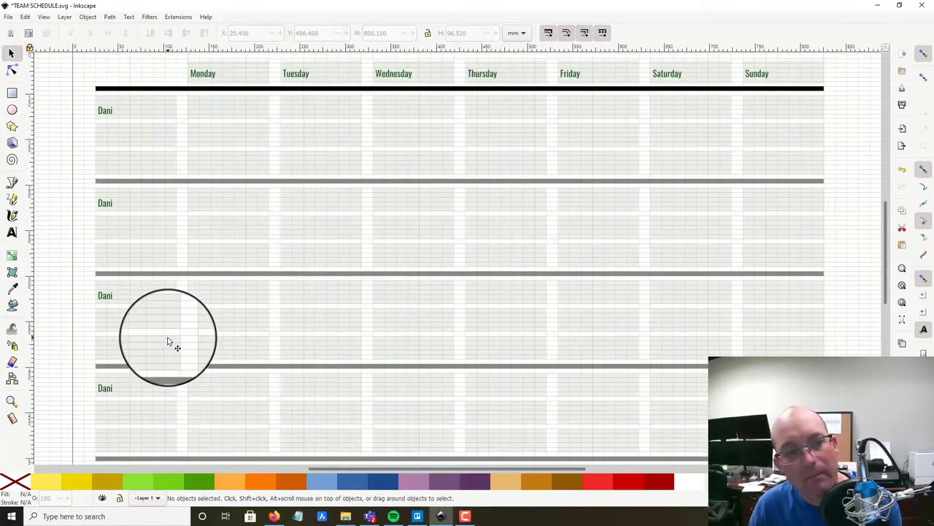
{"action": "scroll", "coordinate": [168, 341], "scroll_direction": "down", "scroll_amount": 3}
{"action": "scroll", "coordinate": [165, 340], "scroll_direction": "up", "scroll_amount": 1}
- Recolour the divider bar below the fourth team block black
{"action": "scroll", "coordinate": [164, 340], "scroll_direction": "down", "scroll_amount": 5}
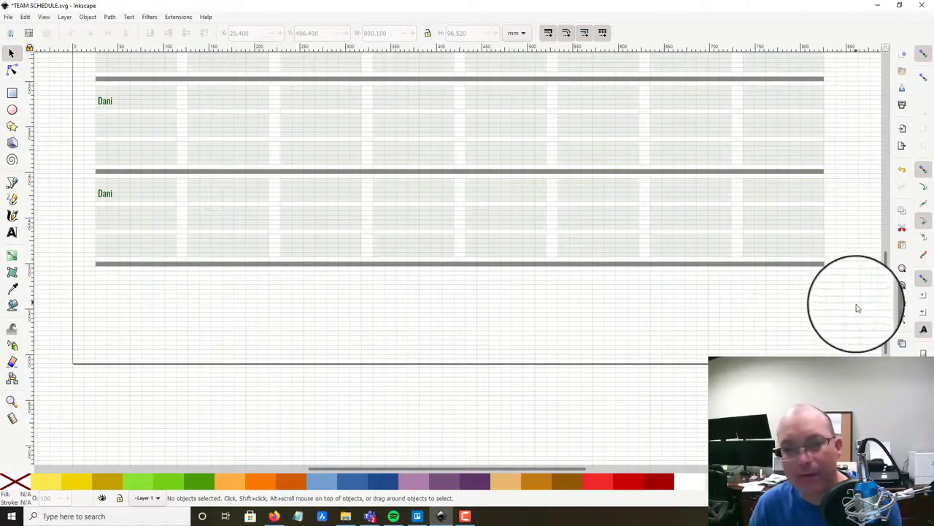
{"action": "left_click_drag", "start_coordinate": [855, 304], "coordinate": [252, 321]}
{"action": "left_click", "coordinate": [339, 264]}
{"action": "left_click", "coordinate": [592, 283]}
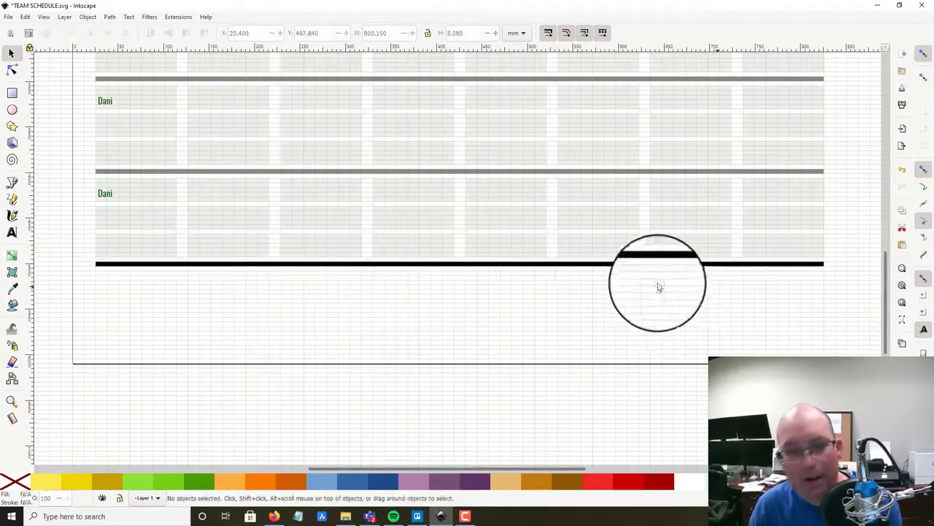
- Duplicate the upper two box rows of the fourth block with their name label, placing the copy directly below the black bar
{"action": "left_click_drag", "start_coordinate": [73, 175], "coordinate": [837, 240]}
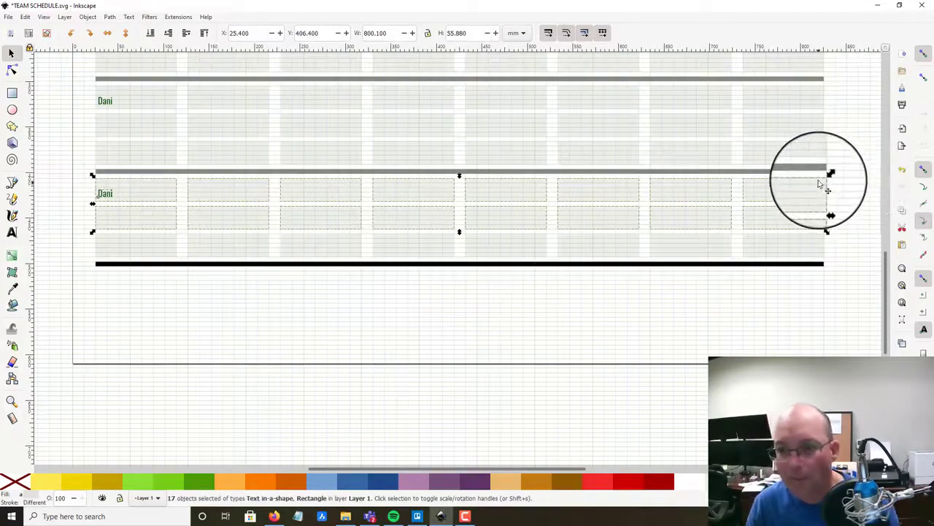
{"action": "left_click_drag", "start_coordinate": [819, 183], "coordinate": [819, 279]}
{"action": "left_click", "coordinate": [445, 368]}
{"action": "left_click_drag", "start_coordinate": [274, 363], "coordinate": [462, 366]}
{"action": "left_click_drag", "start_coordinate": [541, 379], "coordinate": [274, 523]}
{"action": "left_click_drag", "start_coordinate": [470, 179], "coordinate": [518, 341]}
{"action": "left_click_drag", "start_coordinate": [343, 315], "coordinate": [623, 171]}
{"action": "scroll", "coordinate": [446, 233], "scroll_direction": "down", "scroll_amount": 2}
{"action": "scroll", "coordinate": [446, 234], "scroll_direction": "right", "scroll_amount": 2}
- Reopen the text settings for the second block's name label and replace it with the second team member's first name
{"action": "left_click", "coordinate": [315, 136]}
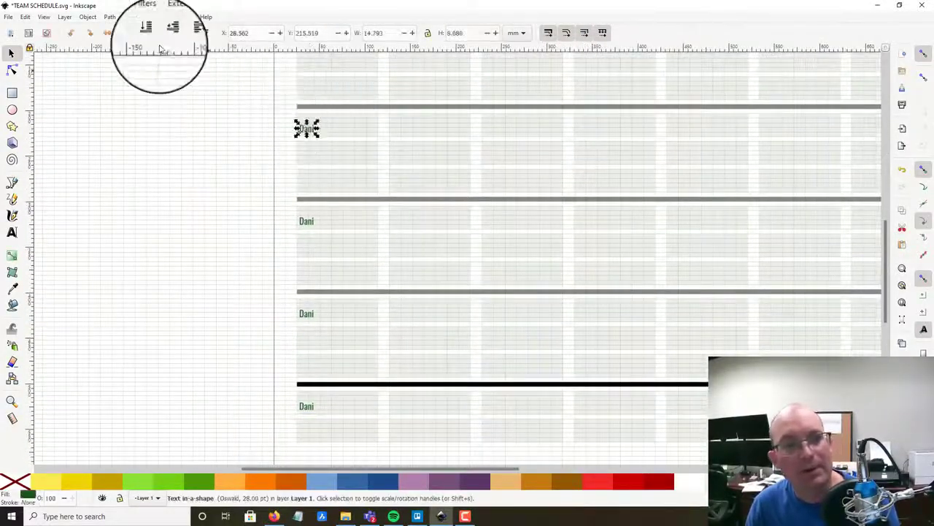
{"action": "left_click", "coordinate": [128, 16]}
{"action": "left_click", "coordinate": [153, 30]}
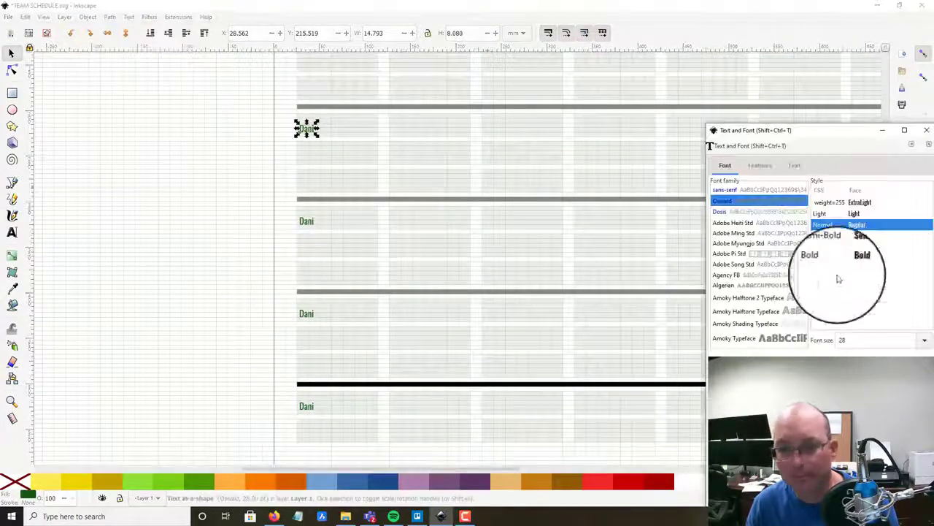
{"action": "left_click", "coordinate": [796, 166]}
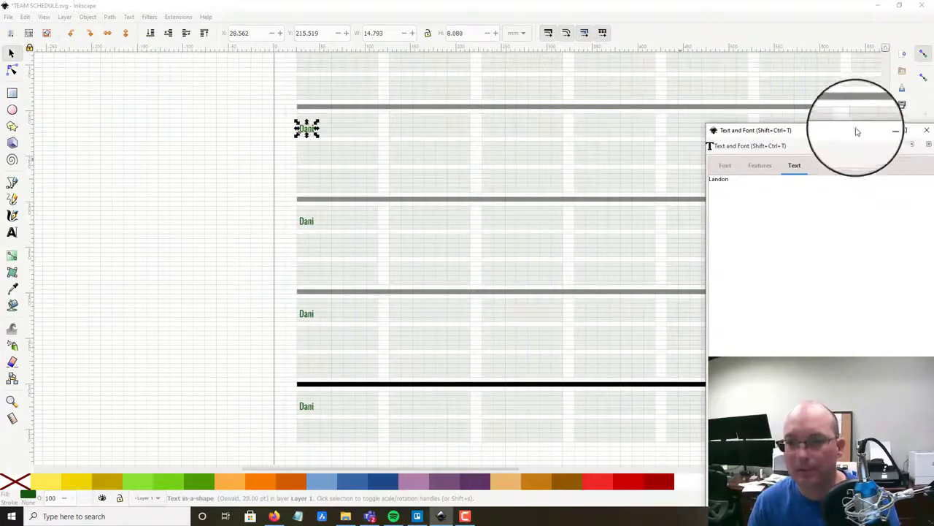
{"action": "left_click_drag", "start_coordinate": [847, 129], "coordinate": [817, 65]}
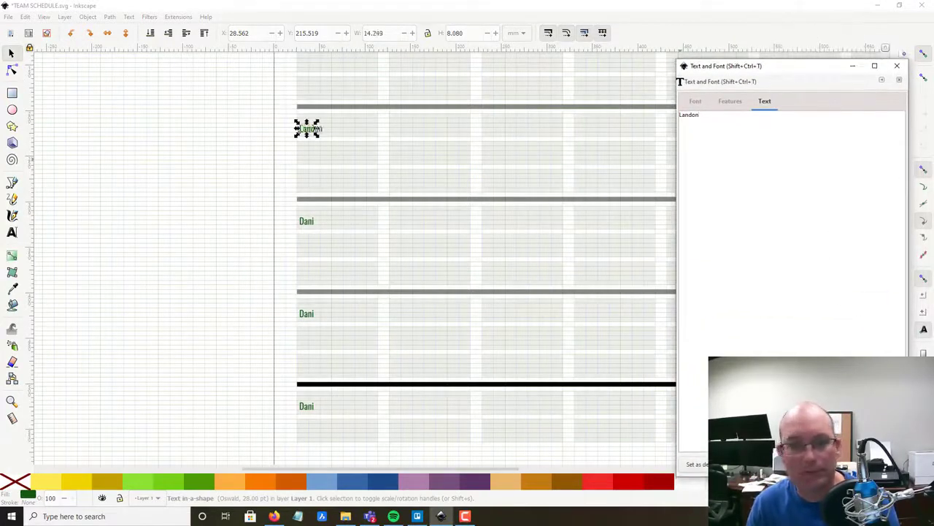
- Replace the name labels of the third and fourth blocks with the respective team members' first names
{"action": "left_click", "coordinate": [308, 221]}
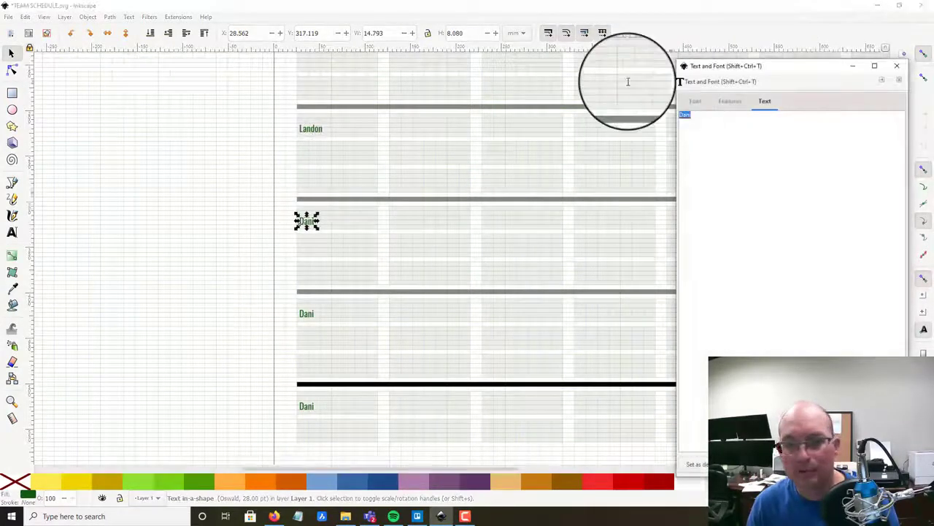
{"action": "left_click", "coordinate": [308, 315]}
{"action": "key", "text": "ctrl+a"}
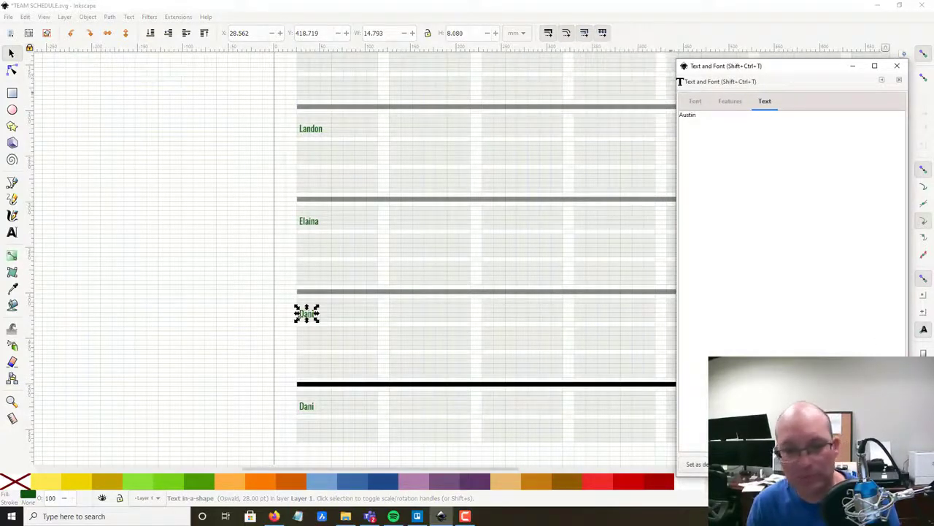
- Change the label below the lower black bar to Light Side Crew
{"action": "left_click", "coordinate": [307, 405]}
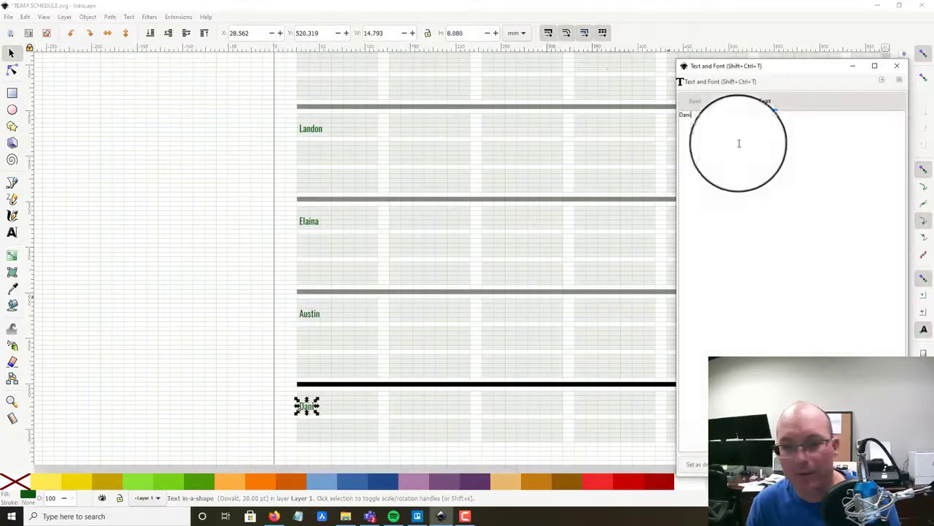
{"action": "left_click_drag", "start_coordinate": [716, 133], "coordinate": [547, 74]}
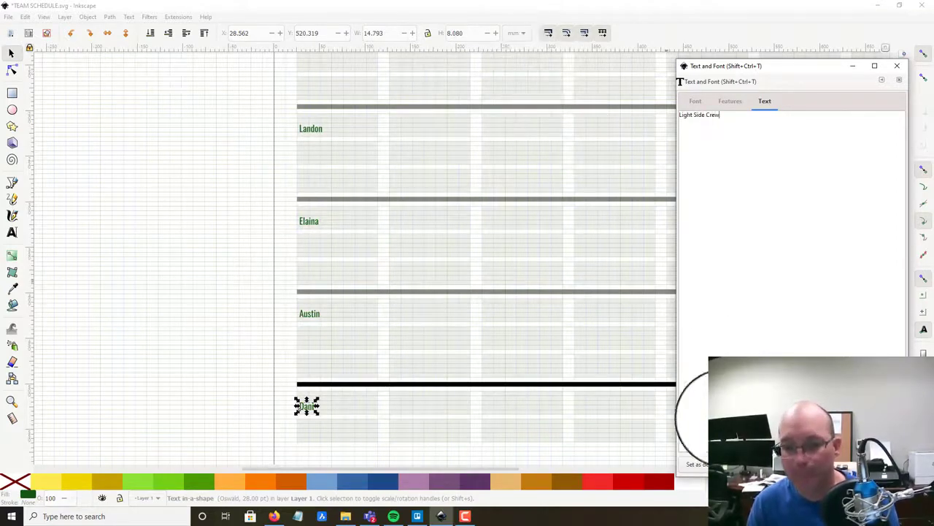
{"action": "left_click", "coordinate": [879, 463]}
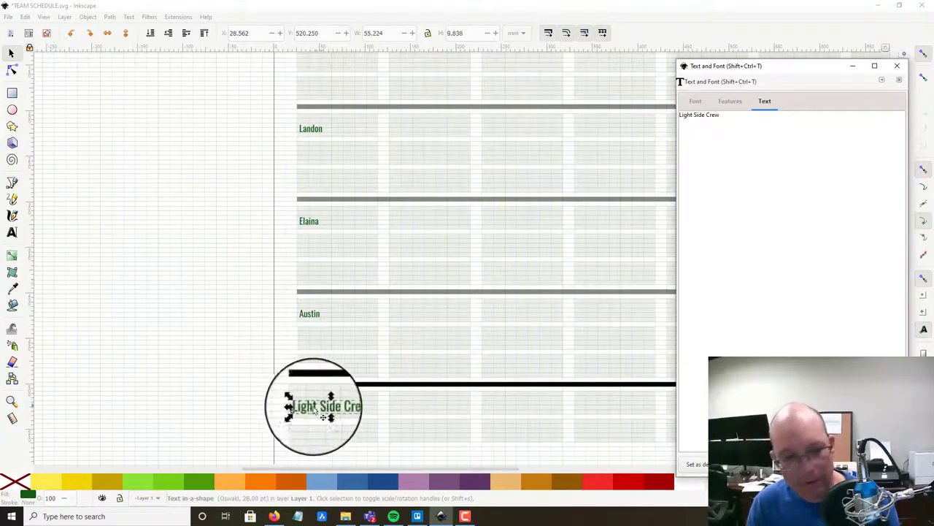
{"action": "left_click", "coordinate": [313, 428]}
{"action": "left_click", "coordinate": [314, 431]}
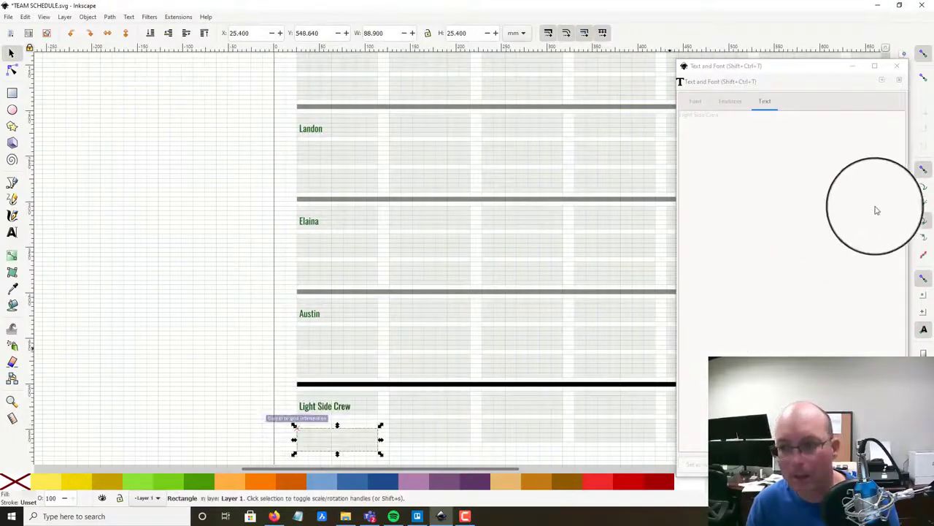
{"action": "left_click", "coordinate": [72, 35]}
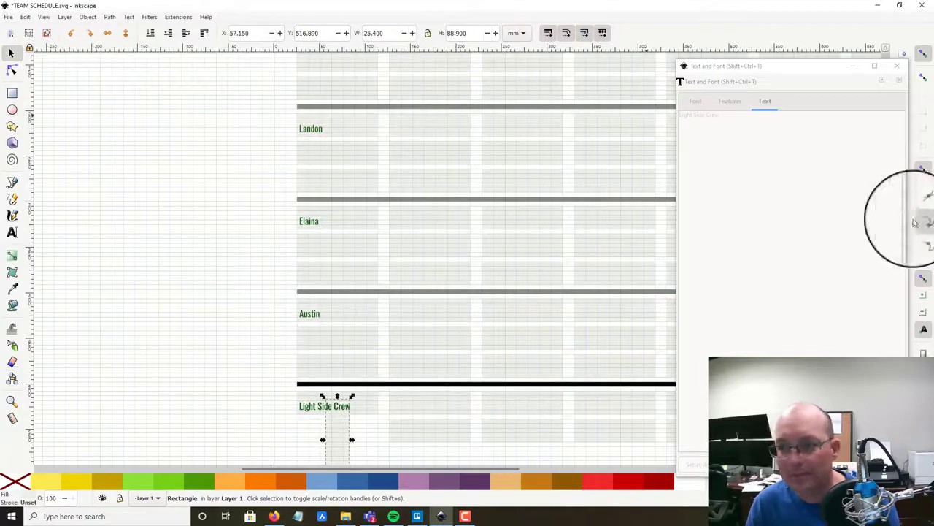
{"action": "left_click", "coordinate": [795, 72]}
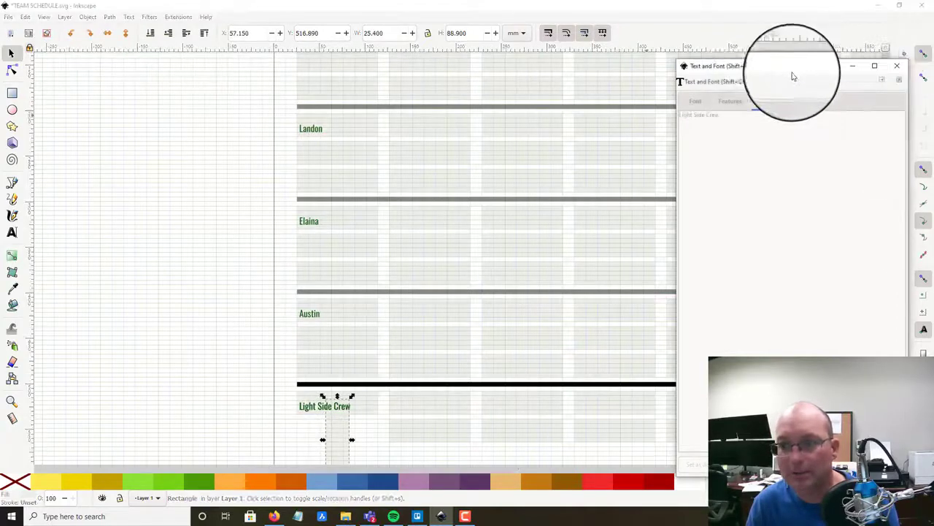
{"action": "left_click_drag", "start_coordinate": [797, 76], "coordinate": [744, 65]}
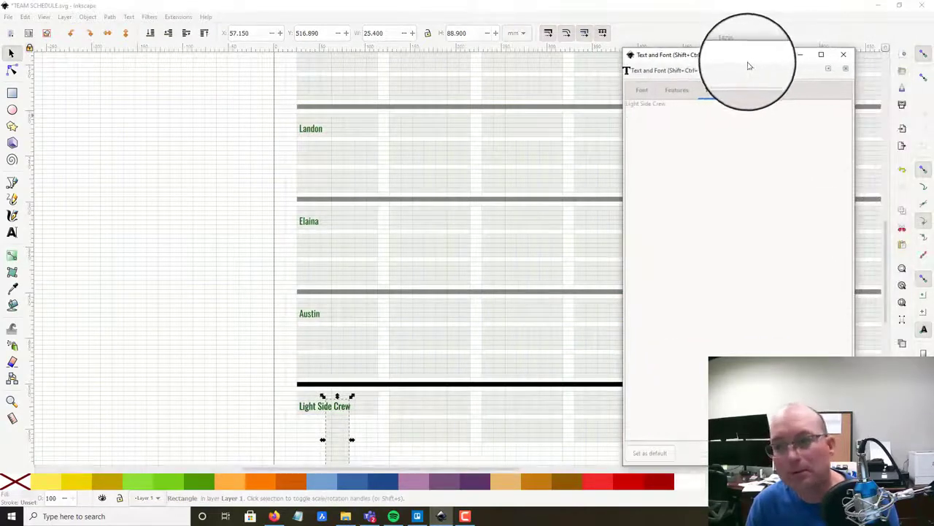
{"action": "left_click", "coordinate": [904, 170]}
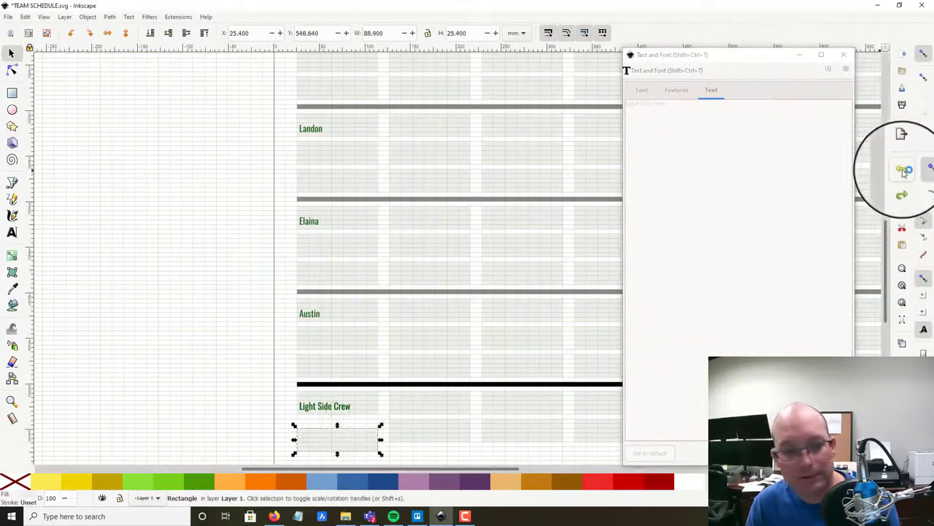
- Duplicate the Light Side Crew label into the box directly below it, at about X 28.6, Y 550.7 mm
{"action": "left_click", "coordinate": [295, 319]}
{"action": "scroll", "coordinate": [379, 459], "scroll_direction": "up", "scroll_amount": 4}
{"action": "left_click", "coordinate": [184, 256]}
{"action": "left_click_drag", "start_coordinate": [190, 263], "coordinate": [284, 368]}
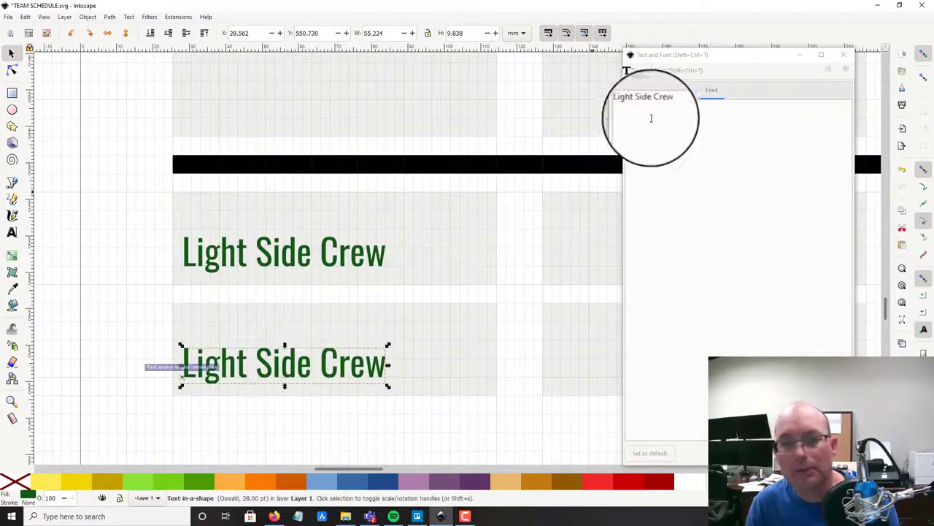
- Change the copied crew label to Dark Side Crew and close the text settings
{"action": "left_click_drag", "start_coordinate": [639, 106], "coordinate": [567, 87]}
{"action": "type", "text": "Dark"}
{"action": "left_click", "coordinate": [825, 452]}
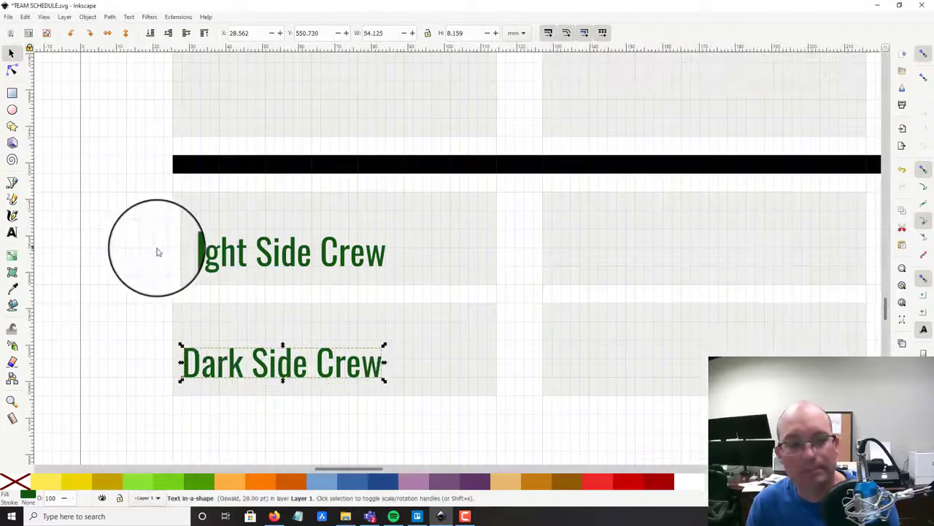
{"action": "left_click", "coordinate": [158, 252]}
- Fill the seven day header boxes from Monday to Sunday with dark blue, RGB 37, 14, 143
{"action": "scroll", "coordinate": [312, 291], "scroll_direction": "down", "scroll_amount": 5}
{"action": "scroll", "coordinate": [350, 283], "scroll_direction": "up", "scroll_amount": 4}
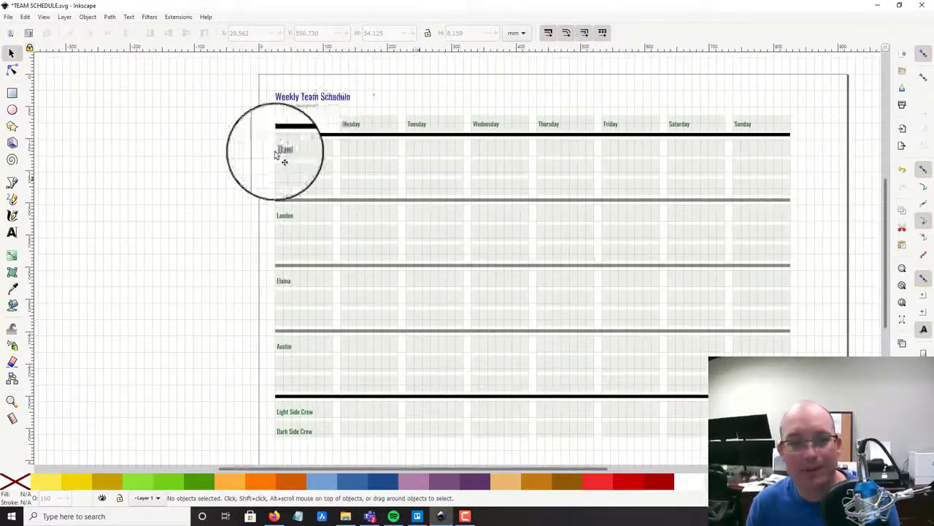
{"action": "left_click", "coordinate": [372, 125]}
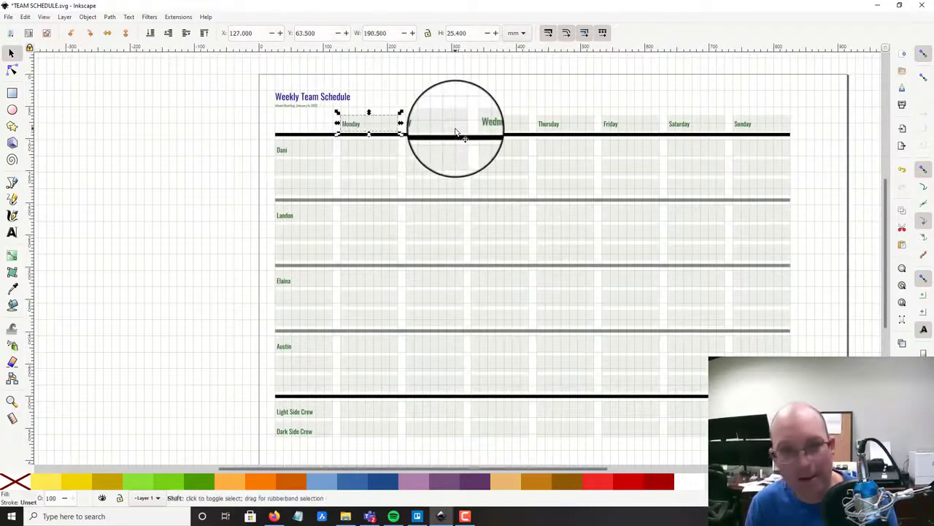
{"action": "left_click", "coordinate": [512, 126], "text": "shift"}
{"action": "left_click", "coordinate": [586, 128], "text": "shift"}
{"action": "left_click", "coordinate": [636, 128], "text": "shift"}
{"action": "left_click", "coordinate": [697, 128], "text": "shift"}
{"action": "left_click", "coordinate": [767, 130], "text": "shift"}
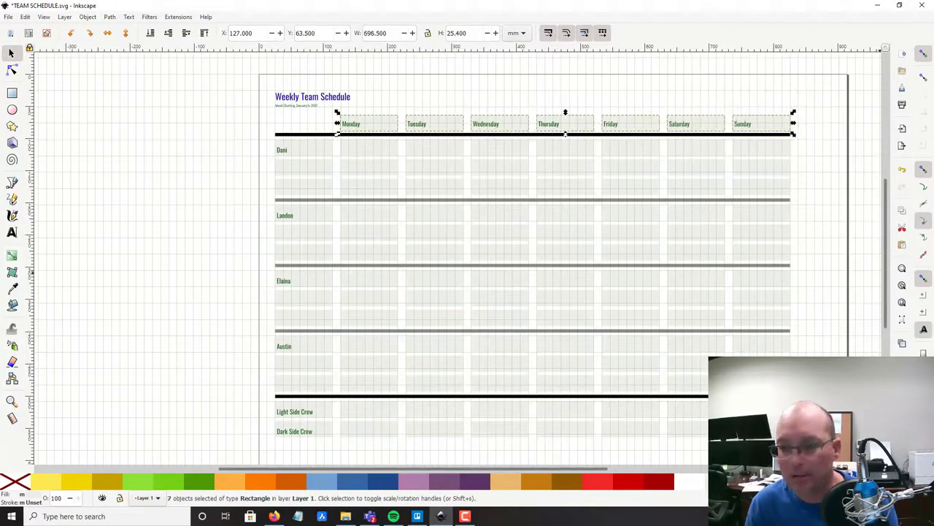
{"action": "key", "text": "ctrl+shift+f"}
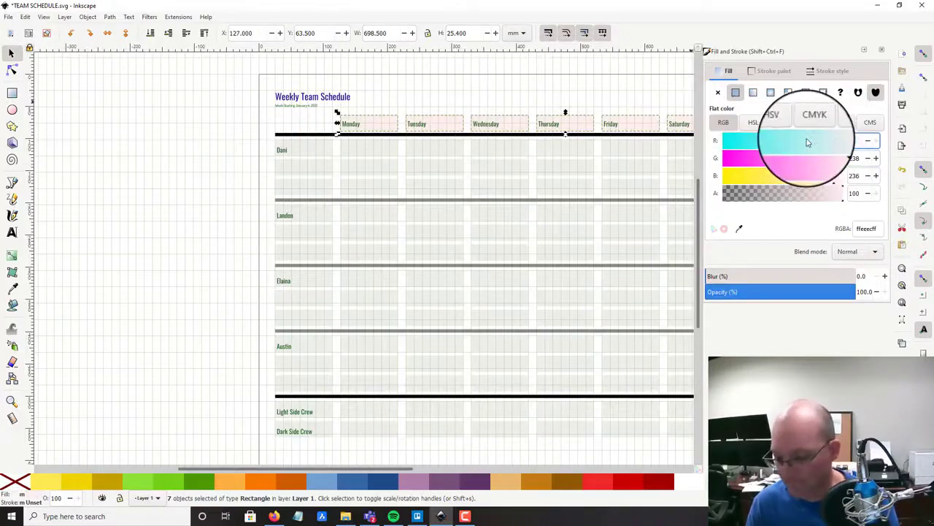
{"action": "type", "text": "37"}
{"action": "key", "text": "Tab"}
{"action": "type", "text": "14"}
{"action": "key", "text": "Tab"}
{"action": "type", "text": "143"}
{"action": "key", "text": "Tab"}
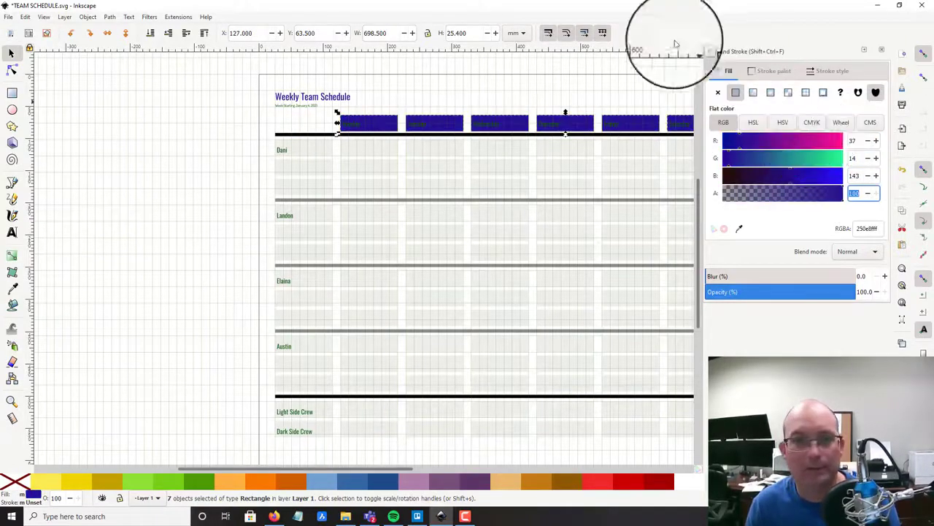
- Recolour the seven day labels in the header boxes white
{"action": "left_click", "coordinate": [428, 67]}
{"action": "left_click_drag", "start_coordinate": [422, 115], "coordinate": [260, 135]}
{"action": "left_click_drag", "start_coordinate": [657, 140], "coordinate": [160, 147]}
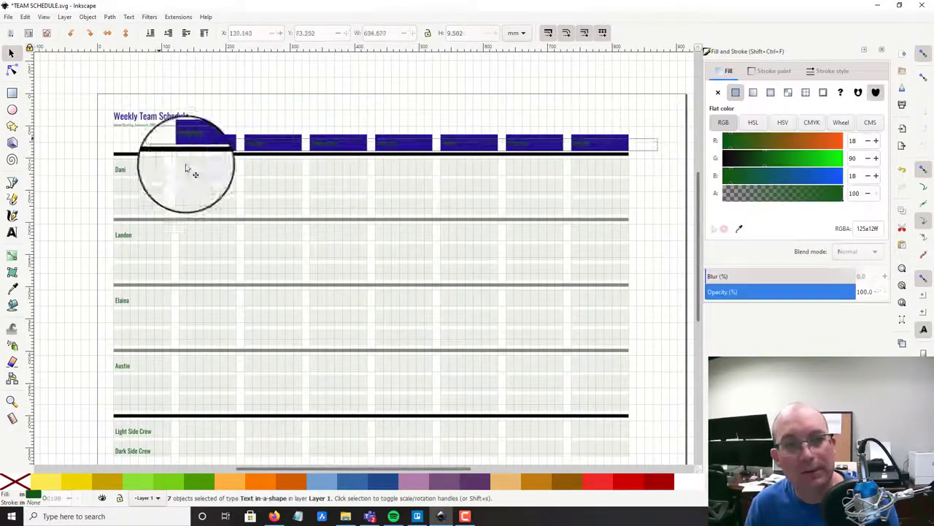
{"action": "left_click", "coordinate": [685, 487]}
- Recolour the team-member and crew labels in the first column white
{"action": "left_click", "coordinate": [111, 230]}
{"action": "left_click_drag", "start_coordinate": [110, 229], "coordinate": [190, 171]}
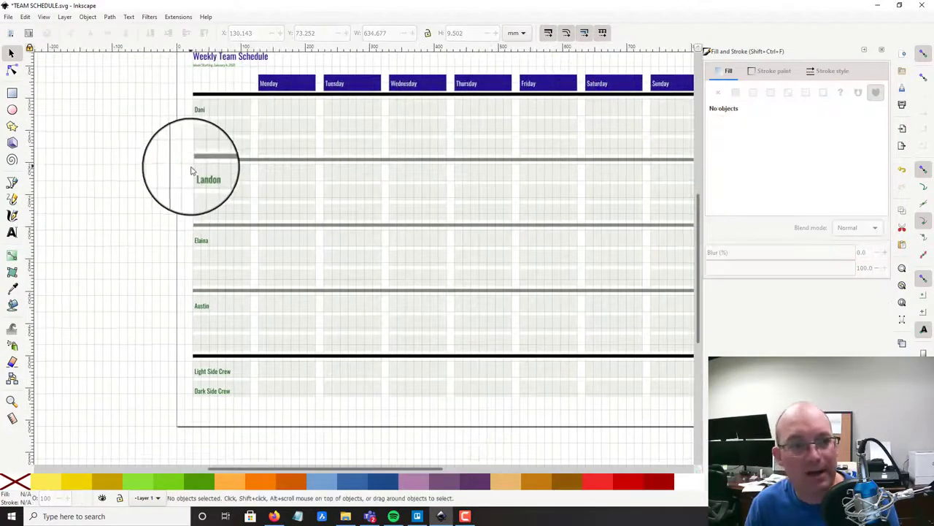
{"action": "left_click_drag", "start_coordinate": [159, 88], "coordinate": [235, 422]}
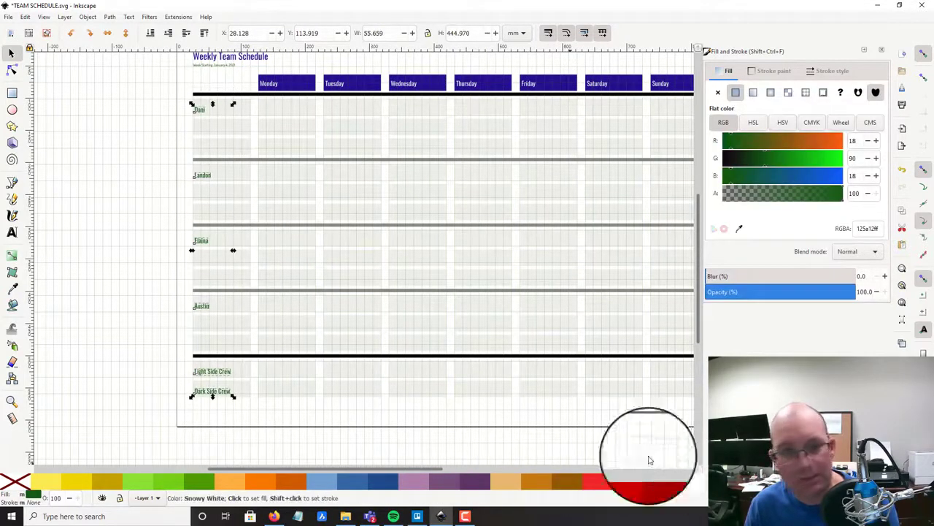
{"action": "left_click", "coordinate": [721, 483]}
{"action": "left_click", "coordinate": [77, 175]}
- Fill all fourteen boxes in the first column with dark green, RGB 18, 90, 18
{"action": "left_click", "coordinate": [231, 134]}
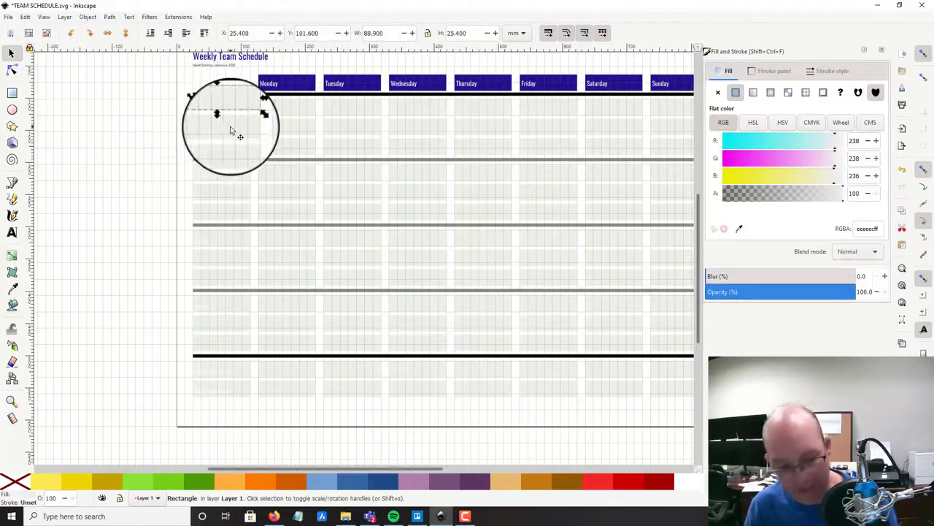
{"action": "left_click", "coordinate": [230, 129], "text": "shift"}
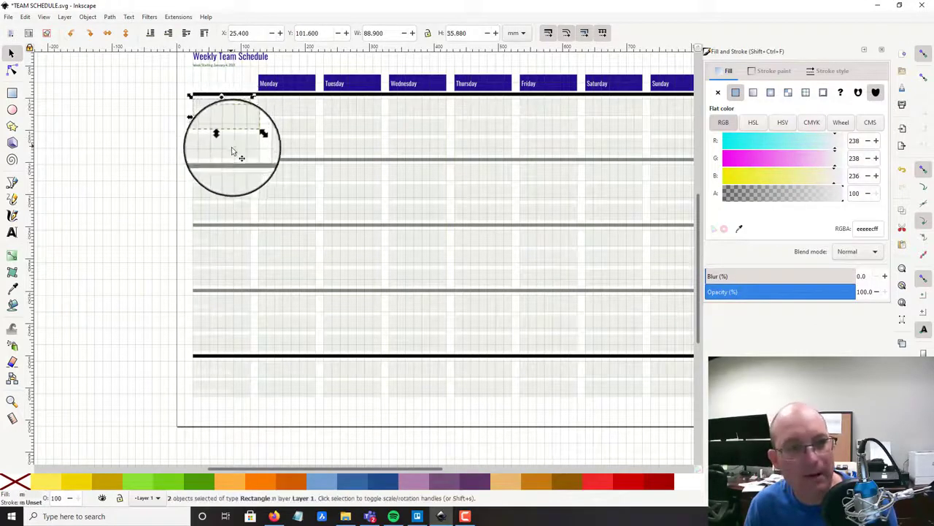
{"action": "left_click", "coordinate": [232, 149], "text": "shift"}
{"action": "left_click", "coordinate": [238, 174], "text": "shift"}
{"action": "left_click", "coordinate": [238, 196], "text": "shift"}
{"action": "left_click", "coordinate": [241, 219], "text": "shift"}
{"action": "left_click", "coordinate": [244, 241], "text": "shift"}
{"action": "left_click", "coordinate": [244, 262], "text": "shift"}
{"action": "left_click", "coordinate": [245, 285], "text": "shift"}
{"action": "left_click", "coordinate": [241, 325], "text": "shift"}
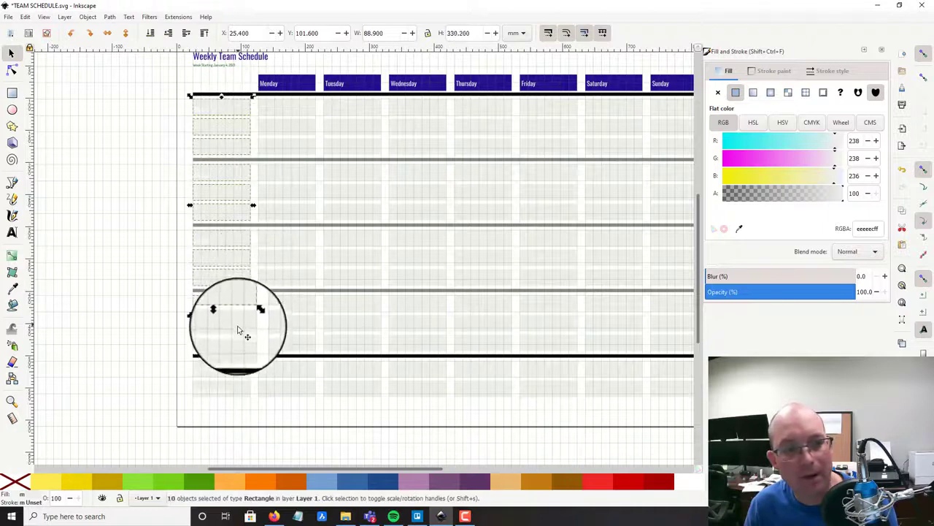
{"action": "left_click", "coordinate": [238, 336], "text": "shift"}
{"action": "left_click", "coordinate": [241, 368], "text": "shift"}
{"action": "left_click", "coordinate": [243, 383], "text": "shift"}
{"action": "left_click", "coordinate": [243, 394], "text": "shift"}
{"action": "left_click_drag", "start_coordinate": [860, 142], "coordinate": [841, 136]}
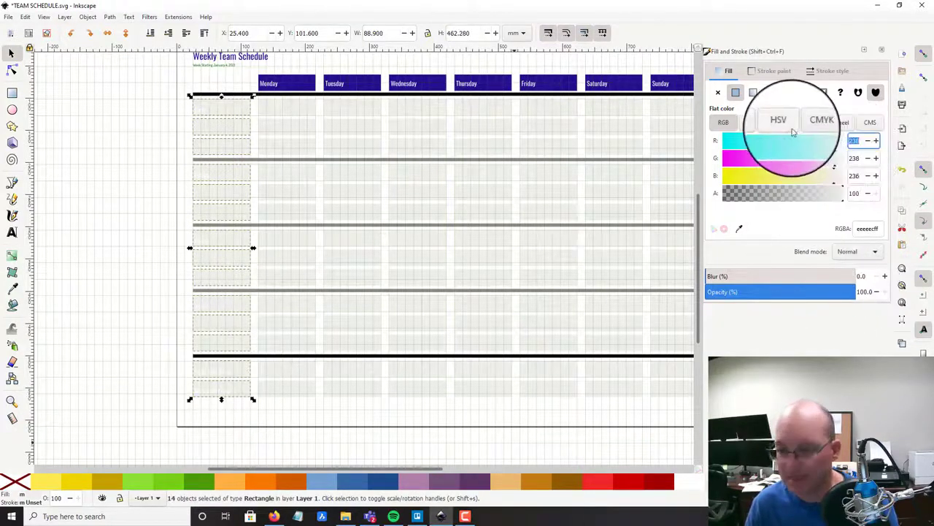
{"action": "type", "text": "18"}
{"action": "key", "text": "Tab"}
{"action": "type", "text": "90"}
{"action": "key", "text": "Tab"}
{"action": "type", "text": "18"}
{"action": "key", "text": "Tab"}
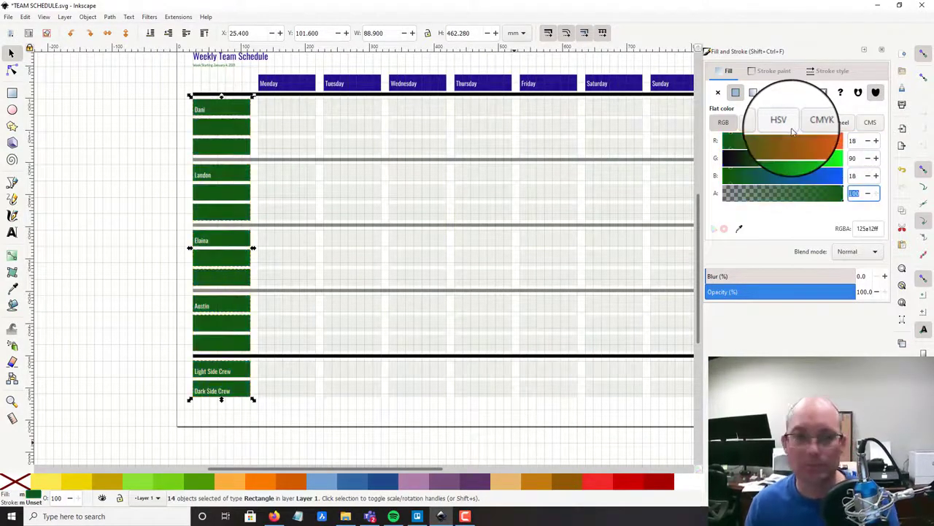
{"action": "left_click", "coordinate": [150, 257]}
- Delete the blank green boxes beneath each team member's name box in the first column
{"action": "left_click_drag", "start_coordinate": [424, 368], "coordinate": [361, 382]}
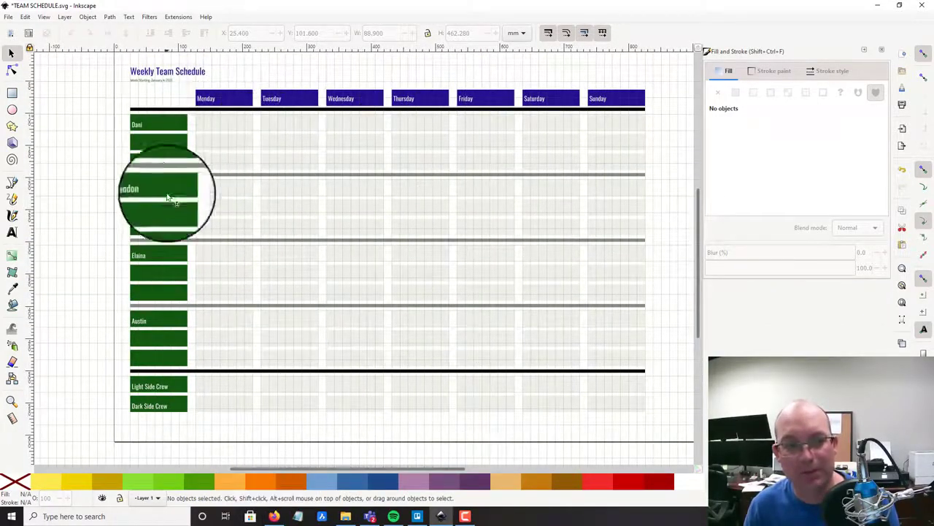
{"action": "left_click", "coordinate": [165, 143]}
{"action": "left_click", "coordinate": [167, 157]}
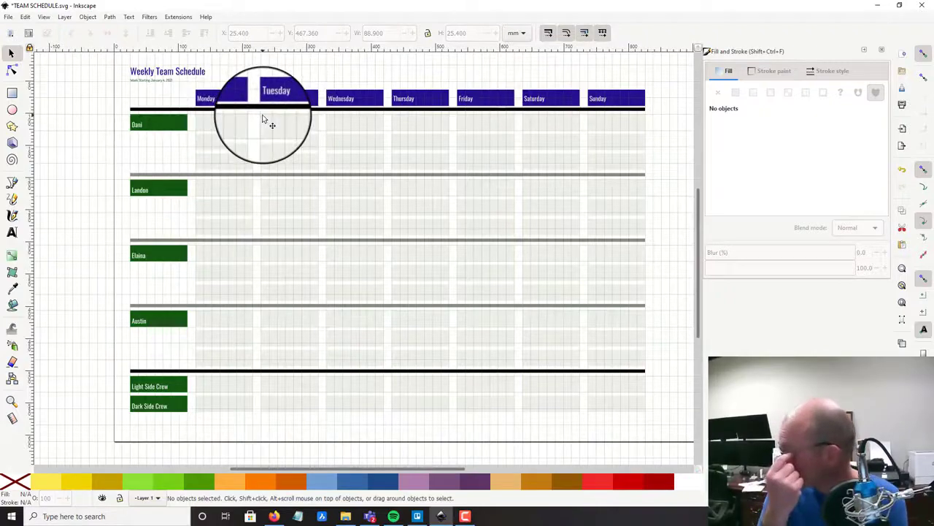
- Switch to File Explorer and open BRANDING GUIDE 01.pdf from the Branding Guide folder
{"action": "scroll", "coordinate": [163, 142], "scroll_direction": "up", "scroll_amount": 3, "text": "ctrl"}
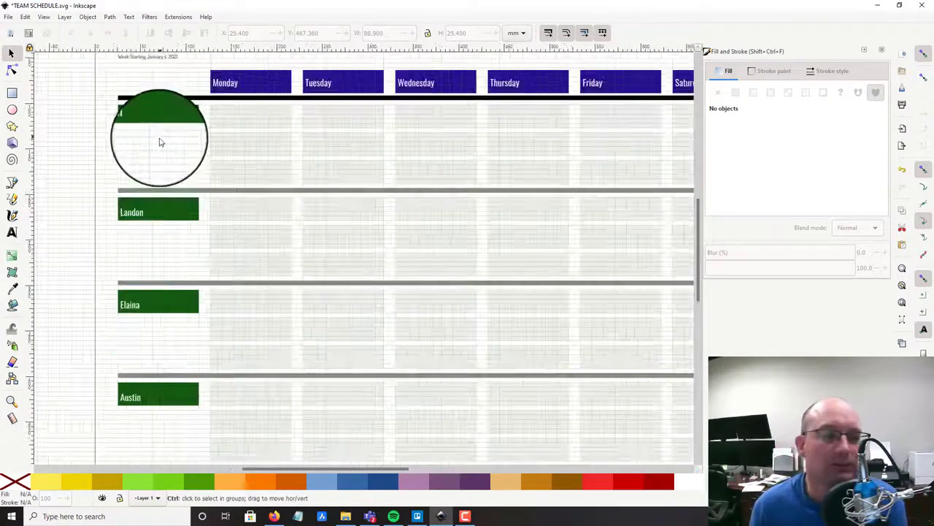
{"action": "scroll", "coordinate": [179, 148], "scroll_direction": "down", "scroll_amount": 2, "text": "ctrl"}
{"action": "scroll", "coordinate": [167, 183], "scroll_direction": "up", "scroll_amount": 1}
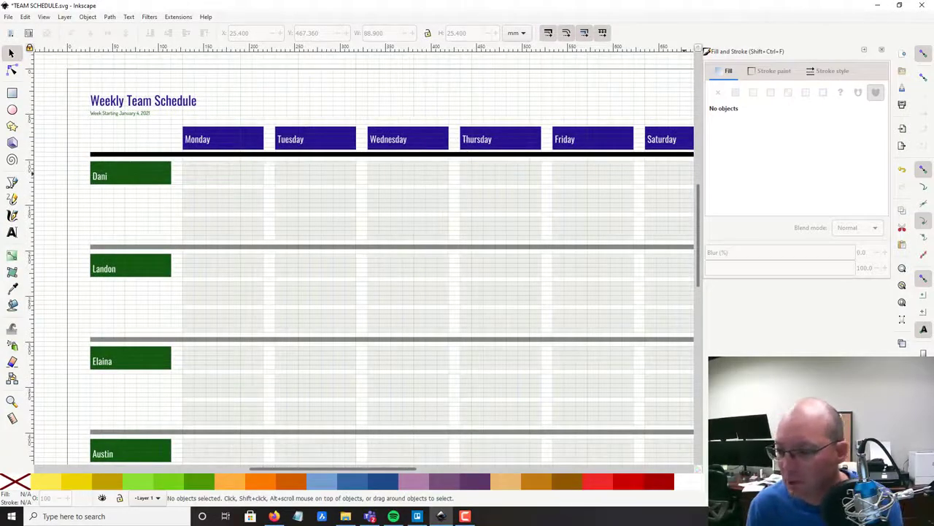
{"action": "key", "text": "alt+Tab"}
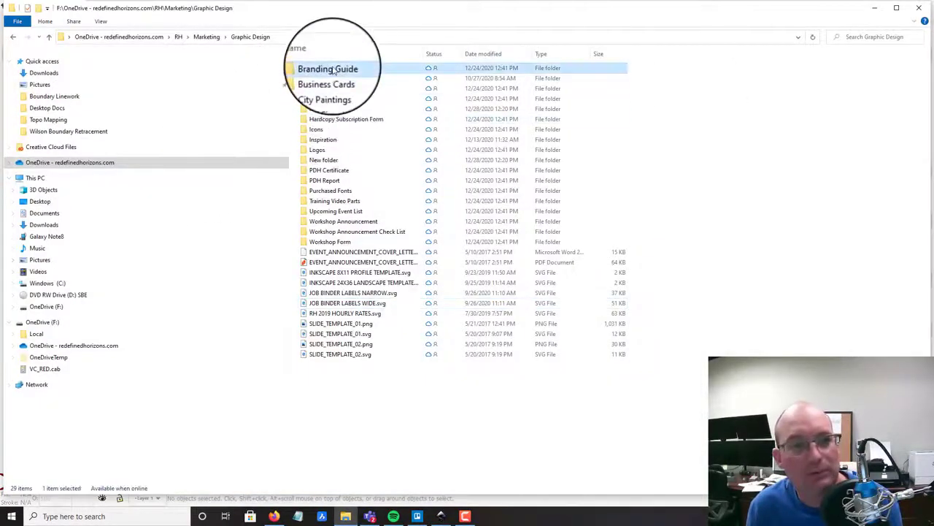
{"action": "double_click", "coordinate": [329, 68]}
{"action": "left_click", "coordinate": [332, 69]}
{"action": "double_click", "coordinate": [333, 68]}
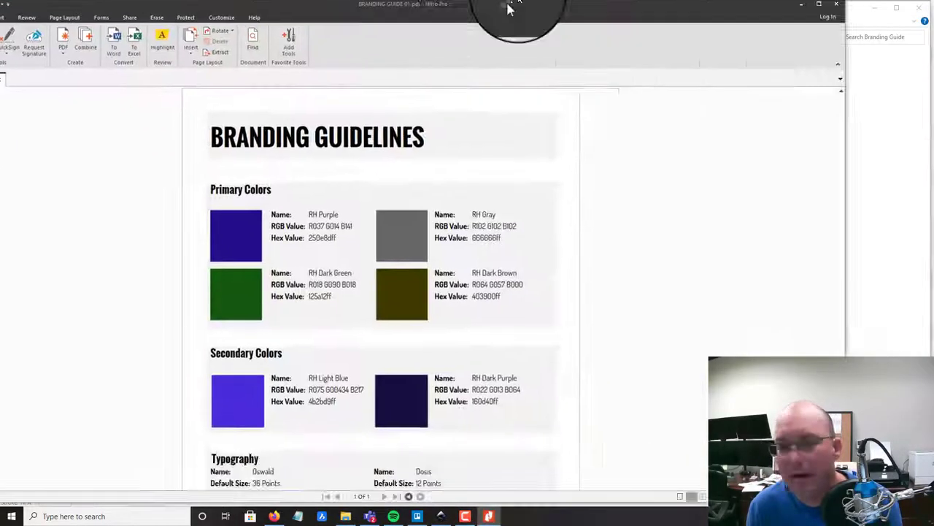
- Examine the RGB values of the brand colours in the guide, close it and return to the Inkscape schedule
{"action": "double_click", "coordinate": [507, 11]}
{"action": "scroll", "coordinate": [392, 355], "scroll_direction": "down", "scroll_amount": 3}
{"action": "scroll", "coordinate": [555, 211], "scroll_direction": "up", "scroll_amount": 2}
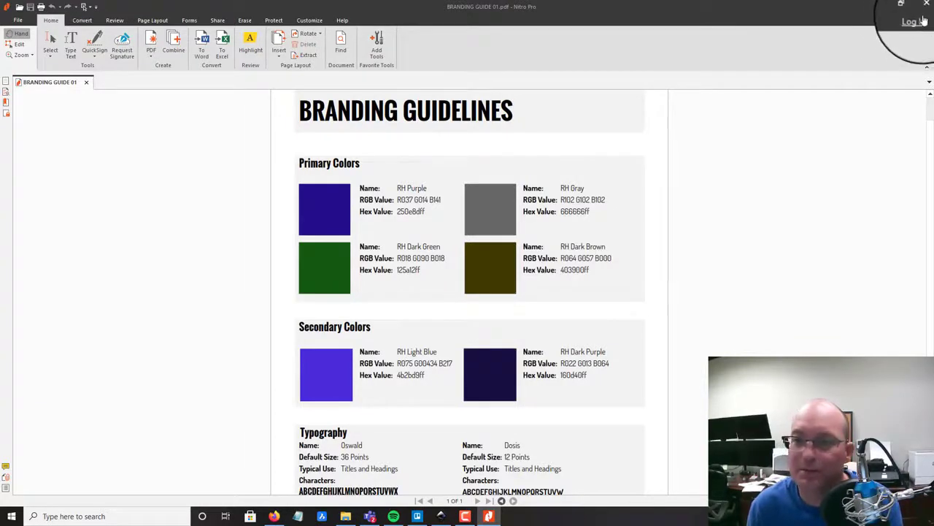
{"action": "left_click", "coordinate": [905, 9]}
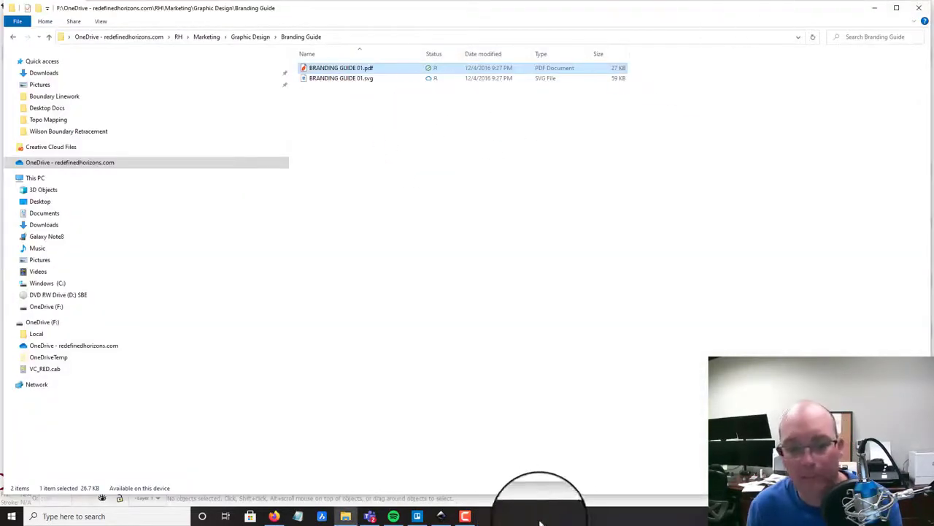
{"action": "left_click", "coordinate": [441, 516]}
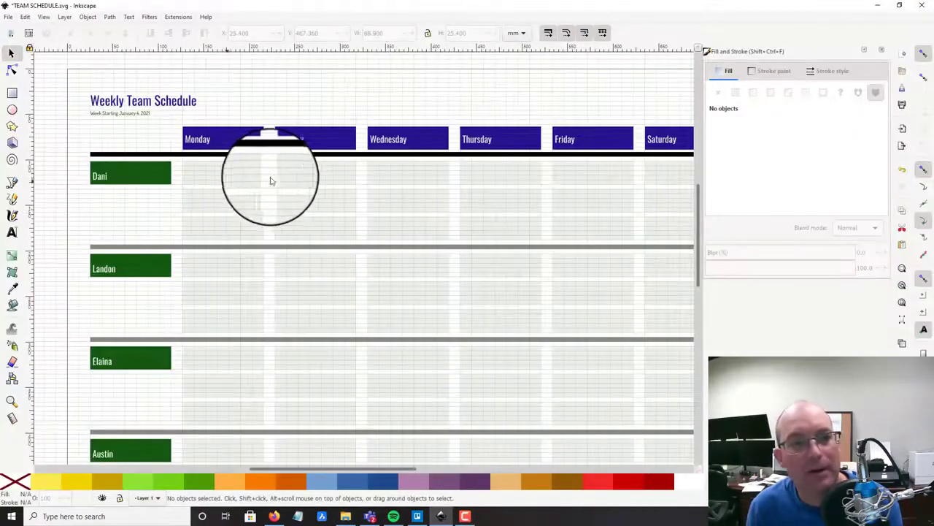
- Fill the first team member's top Monday box with dark brown, RGB 64, 57, 0
{"action": "left_click", "coordinate": [224, 177]}
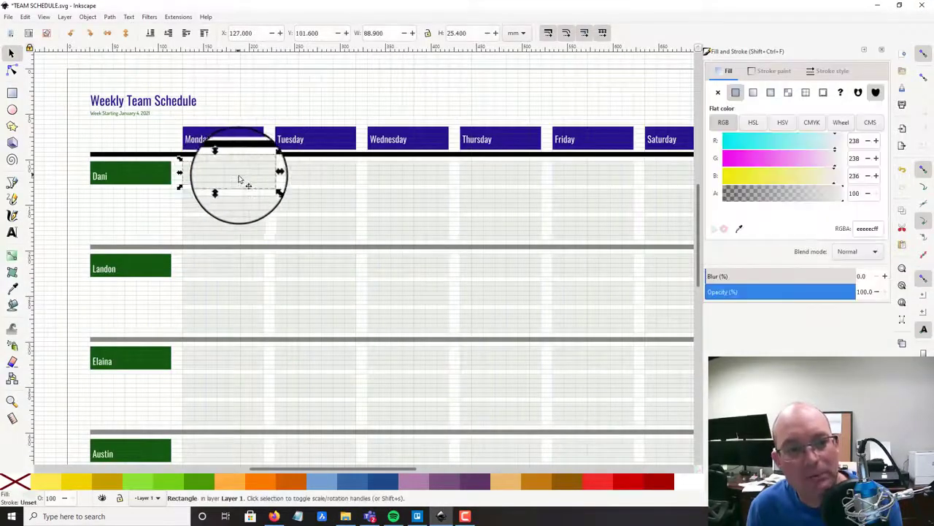
{"action": "double_click", "coordinate": [854, 140]}
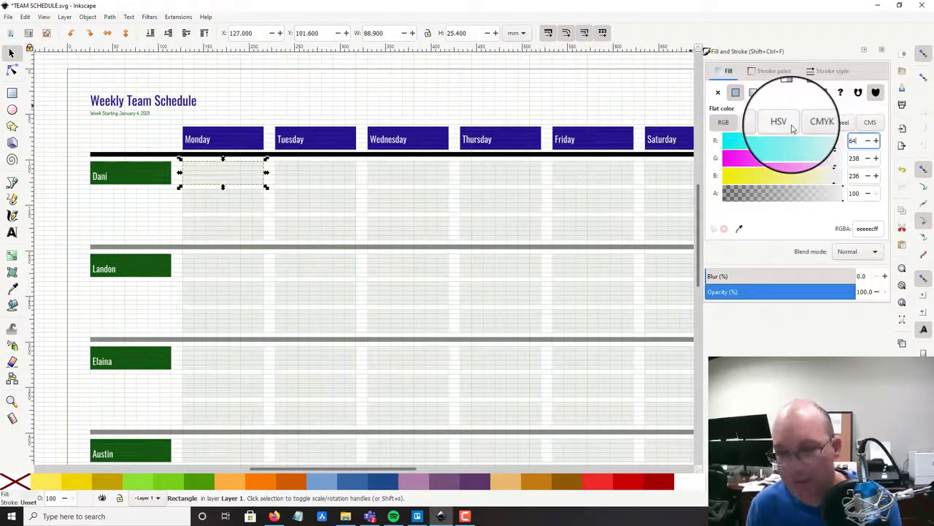
{"action": "key", "text": "Tab"}
{"action": "type", "text": "255"}
{"action": "key", "text": "Tab"}
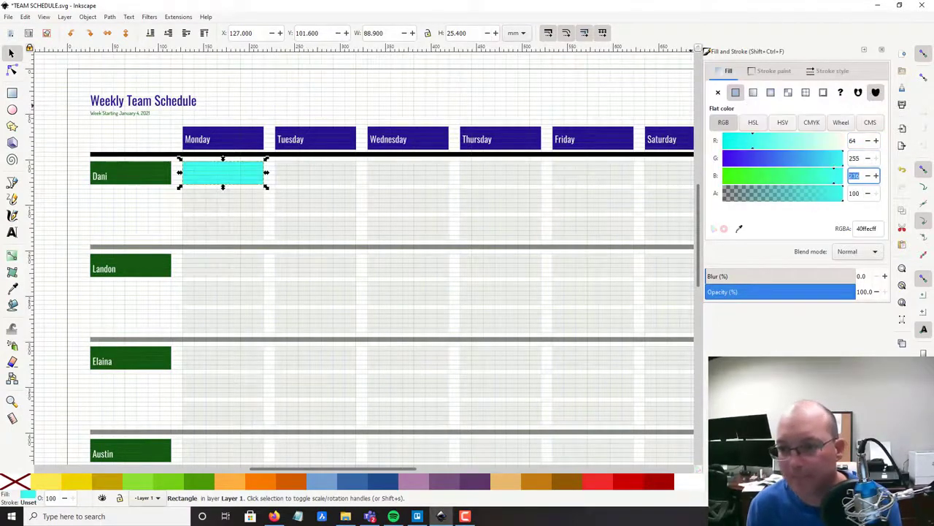
{"action": "key", "text": "shift+Tab"}
{"action": "type", "text": "57"}
{"action": "key", "text": "Tab"}
{"action": "type", "text": "0"}
{"action": "key", "text": "Tab"}
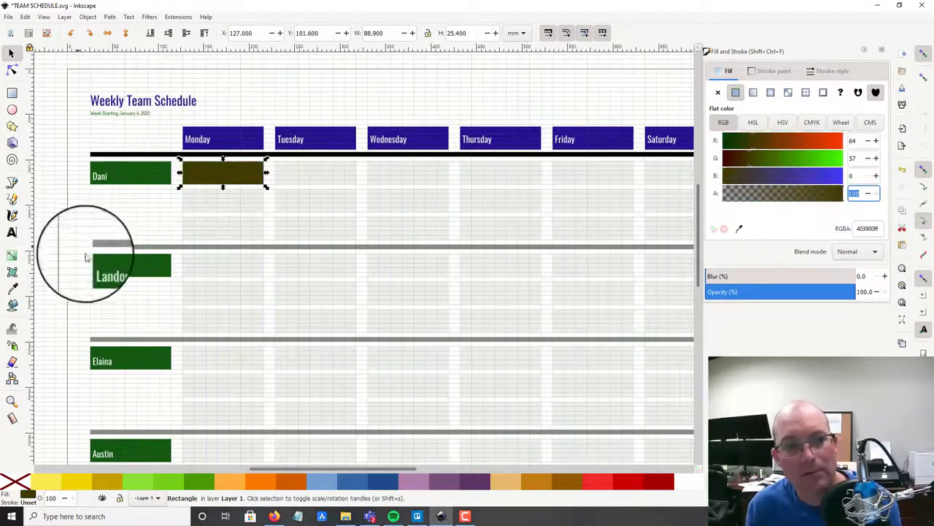
- Duplicate the Monday label into the upper part of the brown box below it, at about X 130.1, Y 103.8 mm
{"action": "left_click", "coordinate": [131, 209]}
{"action": "scroll", "coordinate": [164, 142], "scroll_direction": "up", "scroll_amount": 2, "text": "ctrl"}
{"action": "left_click", "coordinate": [205, 144]}
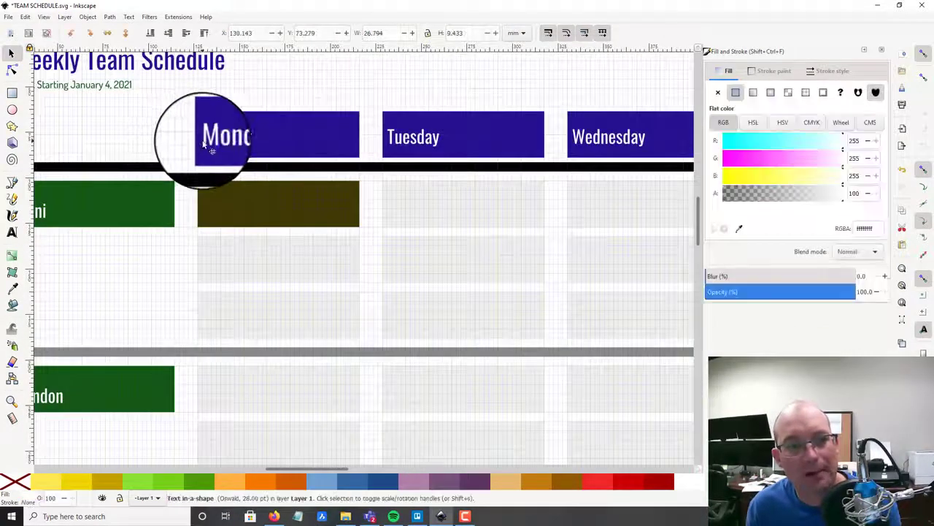
{"action": "left_click_drag", "start_coordinate": [151, 165], "coordinate": [271, 165]}
{"action": "scroll", "coordinate": [423, 118], "scroll_direction": "up", "scroll_amount": 2, "text": "ctrl"}
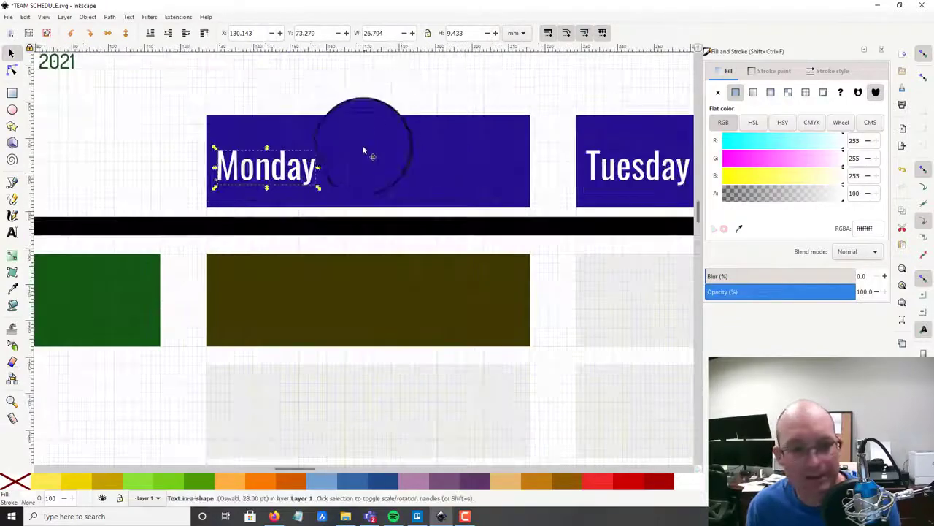
{"action": "left_click_drag", "start_coordinate": [362, 152], "coordinate": [267, 277]}
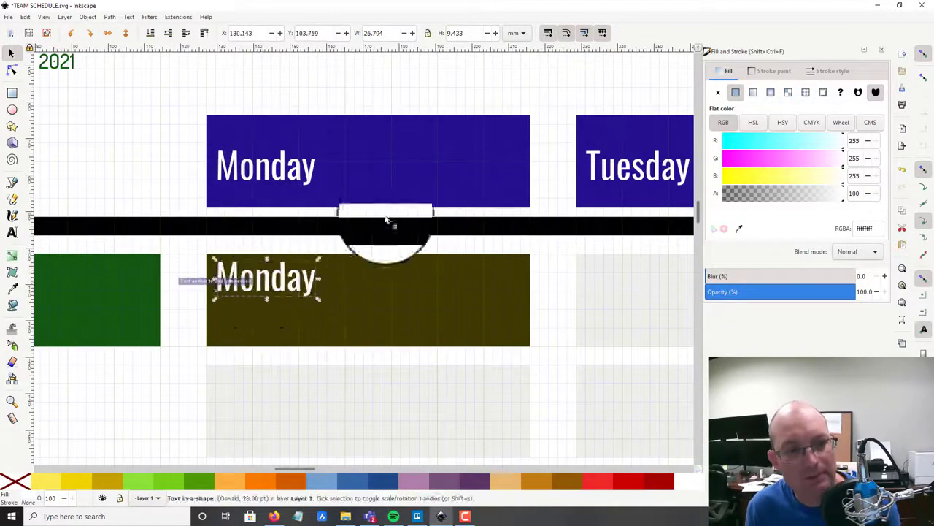
- Change the wording of the copied Monday label to #040-001 in the text settings
{"action": "left_click", "coordinate": [129, 17]}
{"action": "left_click", "coordinate": [150, 27]}
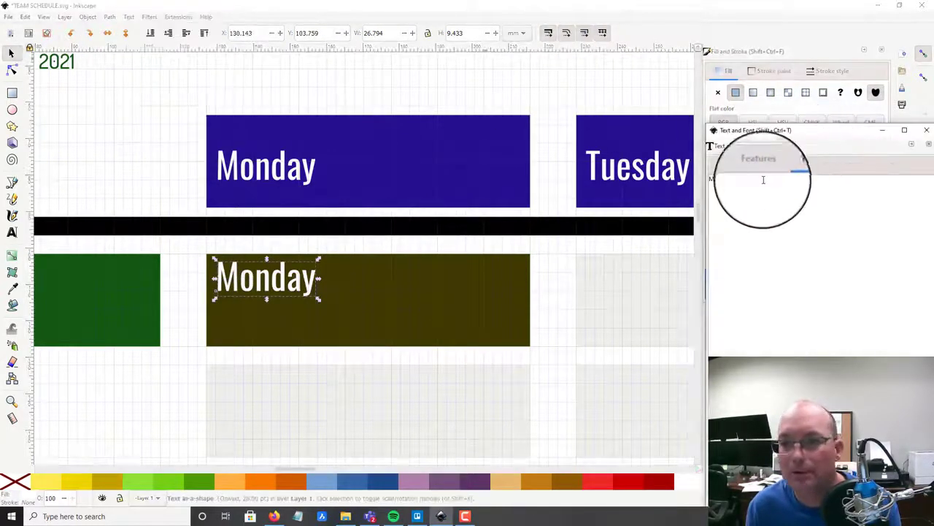
{"action": "left_click_drag", "start_coordinate": [793, 134], "coordinate": [641, 36]}
{"action": "left_click_drag", "start_coordinate": [585, 80], "coordinate": [355, 39]}
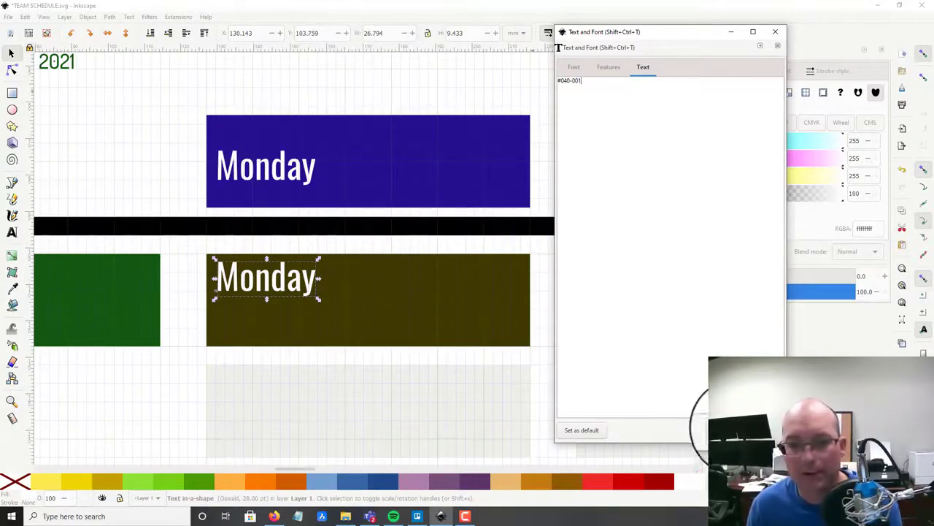
- Set the copied label's font to Dosis SemiBold at size 12 and apply the text changes
{"action": "left_click", "coordinate": [575, 67]}
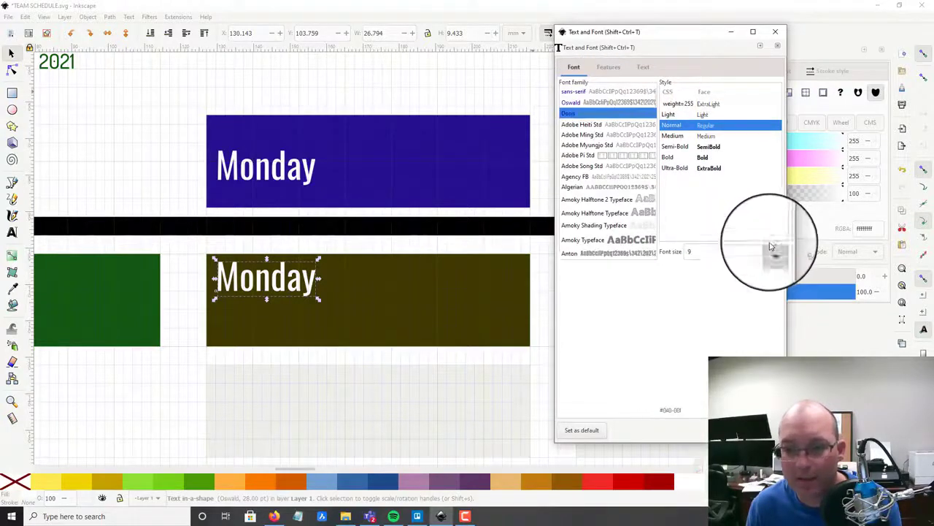
{"action": "left_click", "coordinate": [774, 253]}
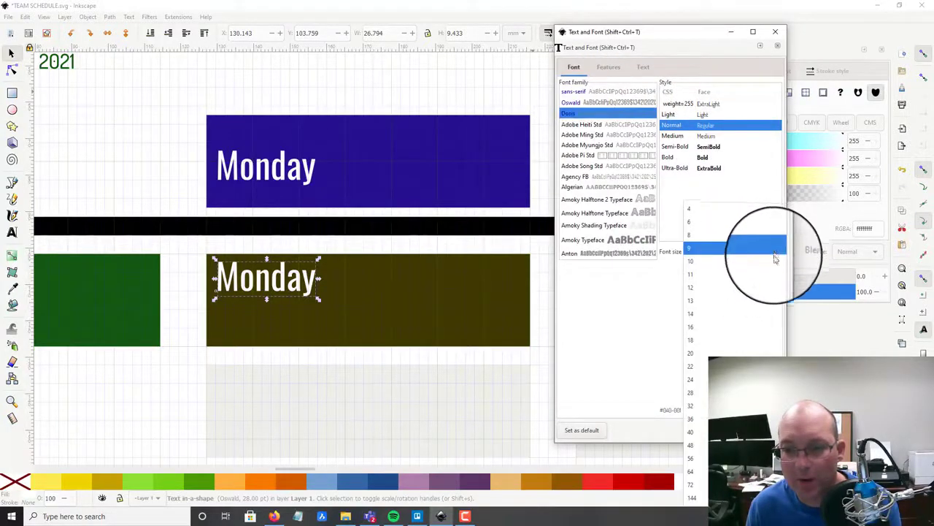
{"action": "left_click", "coordinate": [714, 299]}
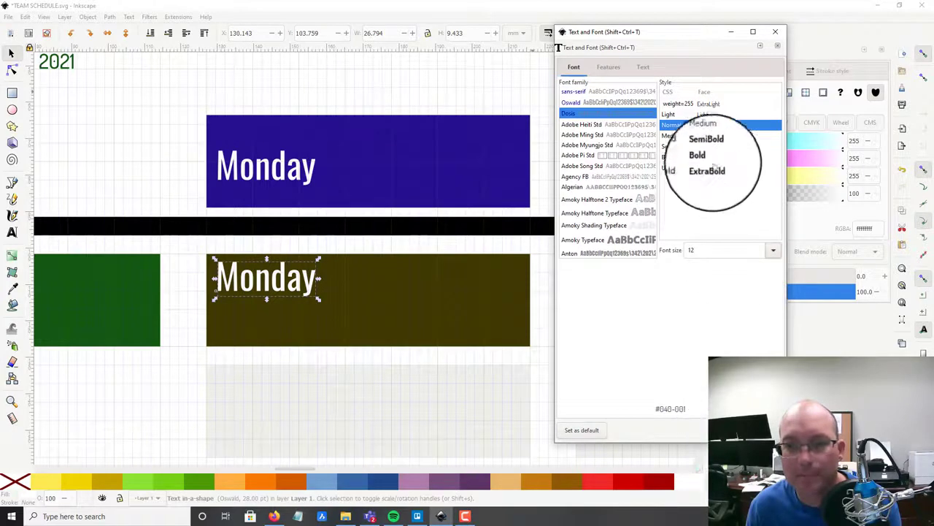
{"action": "left_click", "coordinate": [719, 147]}
{"action": "left_click", "coordinate": [733, 427]}
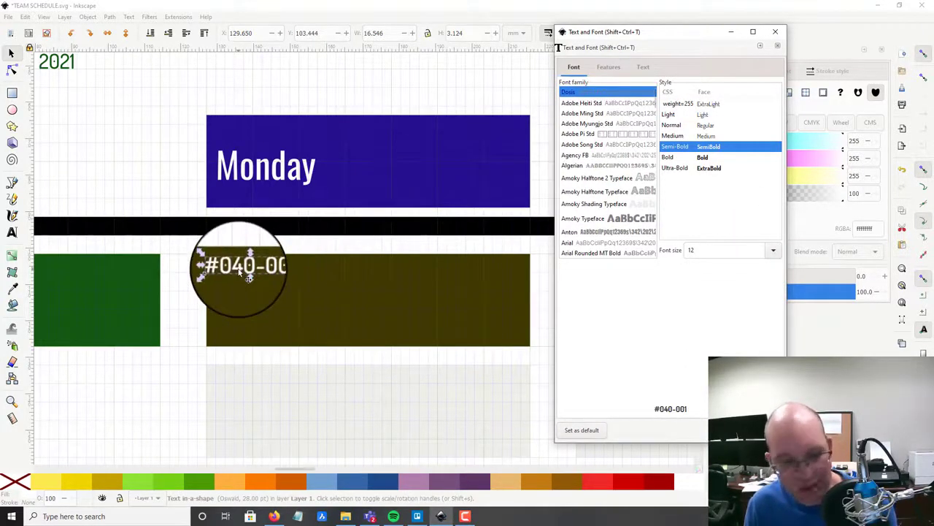
- Duplicate the #040-001 text twice beneath itself in the brown box, at about Y 108.7 and 113.7 mm
{"action": "left_click_drag", "start_coordinate": [235, 288], "coordinate": [239, 311]}
{"action": "left_click", "coordinate": [238, 268]}
{"action": "left_click", "coordinate": [193, 292]}
{"action": "left_click", "coordinate": [241, 290]}
- Set the second and third #040-001 lines in the brown box to the Dosis Light style
{"action": "left_click", "coordinate": [249, 292]}
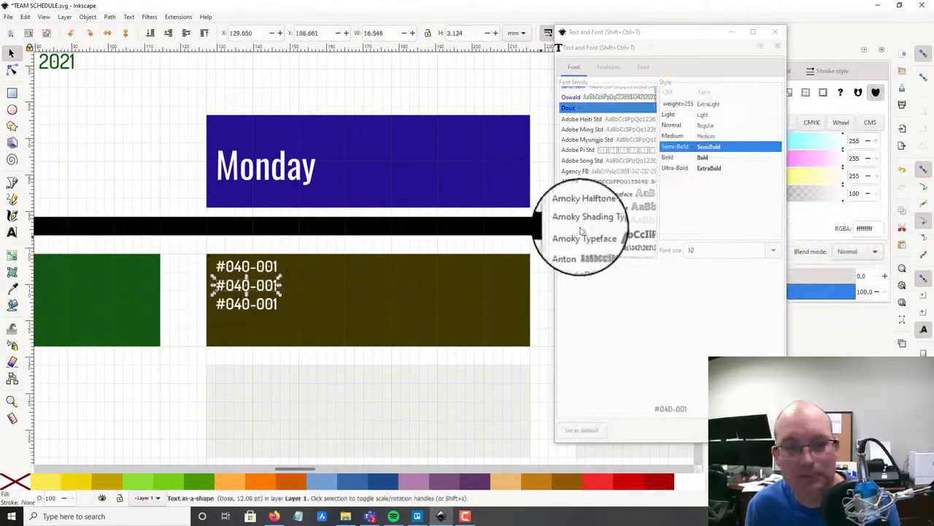
{"action": "left_click", "coordinate": [644, 67]}
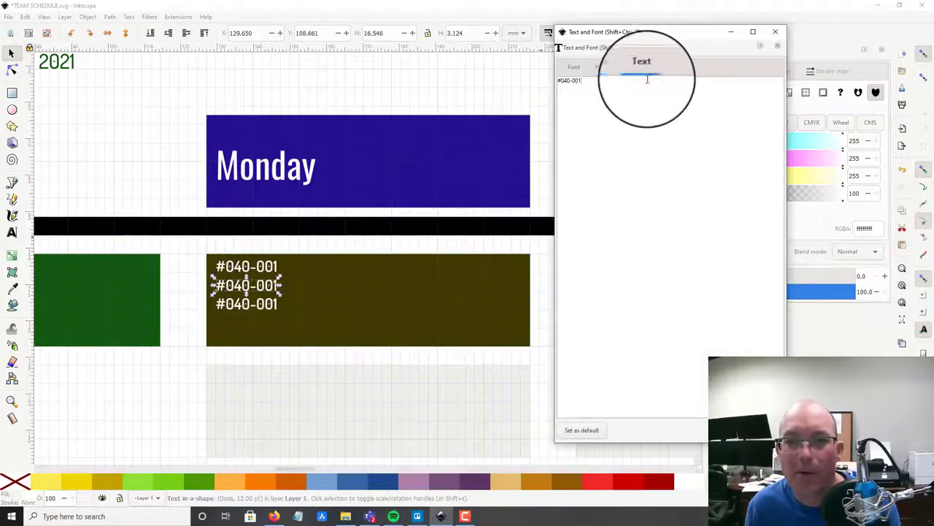
{"action": "left_click", "coordinate": [574, 67]}
{"action": "left_click", "coordinate": [671, 115]}
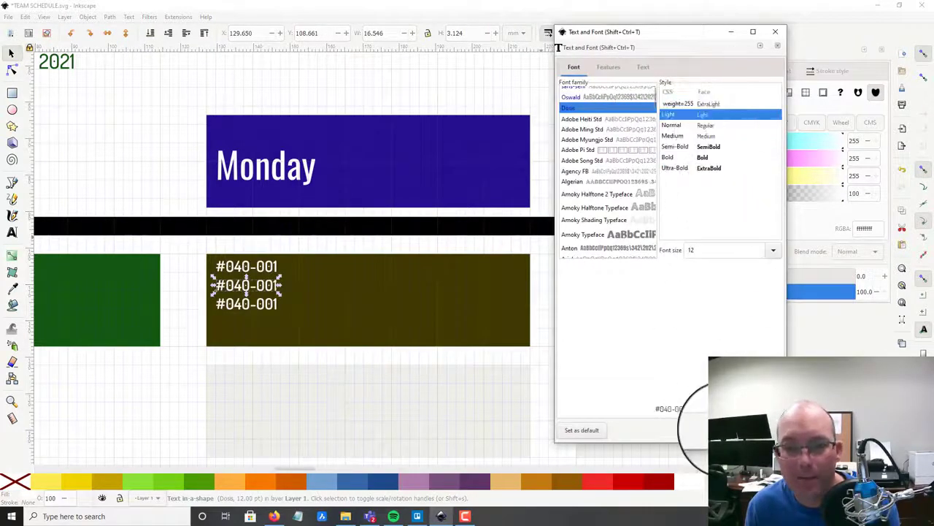
{"action": "left_click", "coordinate": [266, 304]}
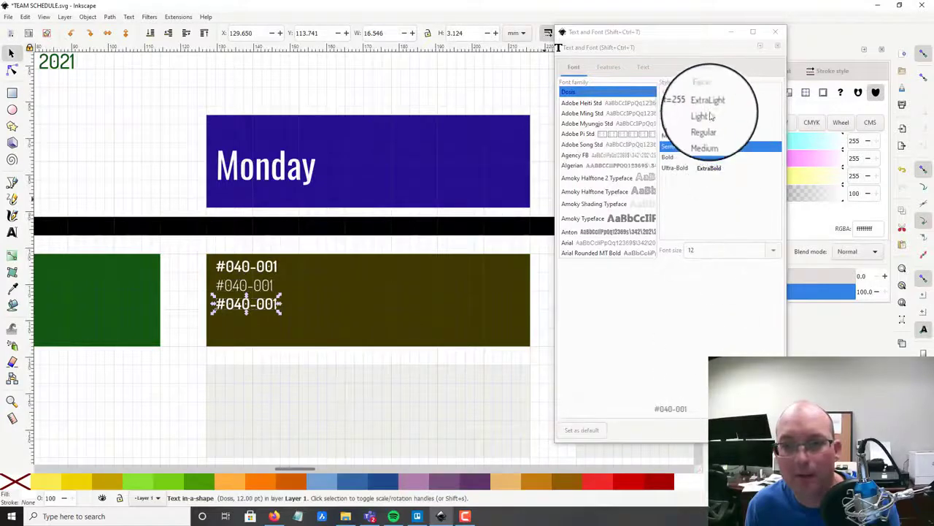
{"action": "left_click", "coordinate": [710, 116]}
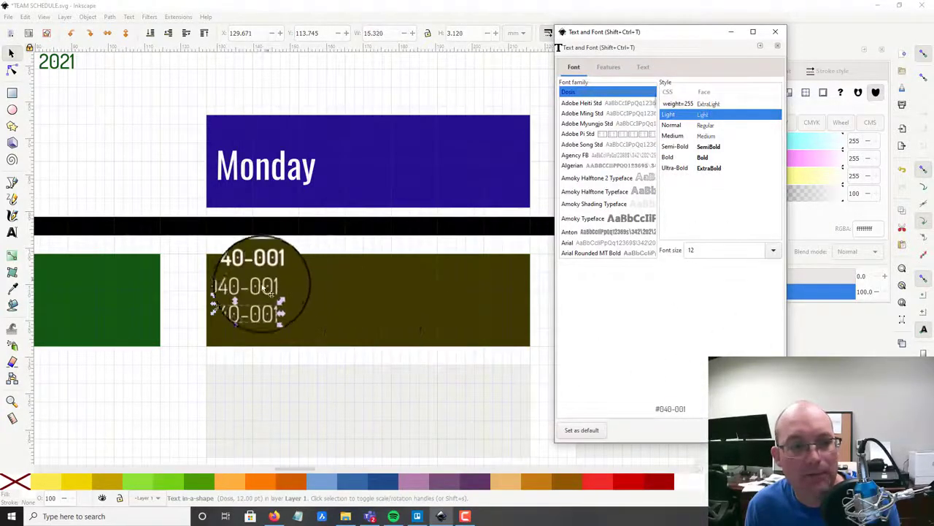
{"action": "left_click", "coordinate": [267, 287]}
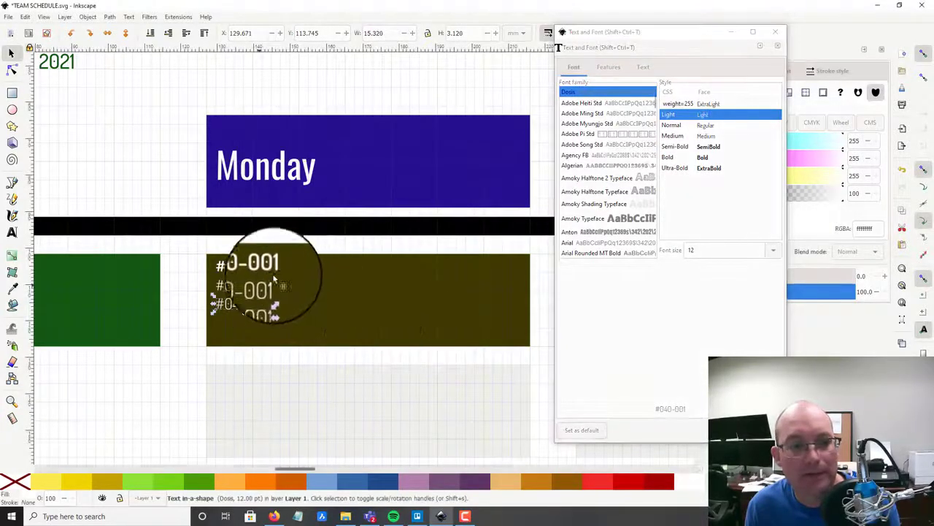
- Change the brown box's second line to the job's address and its third line to "Prep for boundary field survey."
{"action": "left_click", "coordinate": [643, 67]}
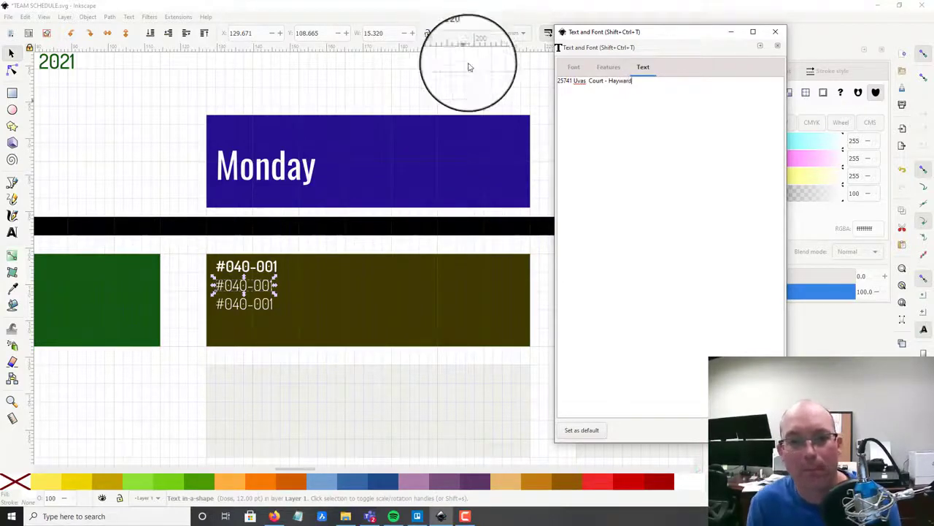
{"action": "left_click", "coordinate": [737, 429]}
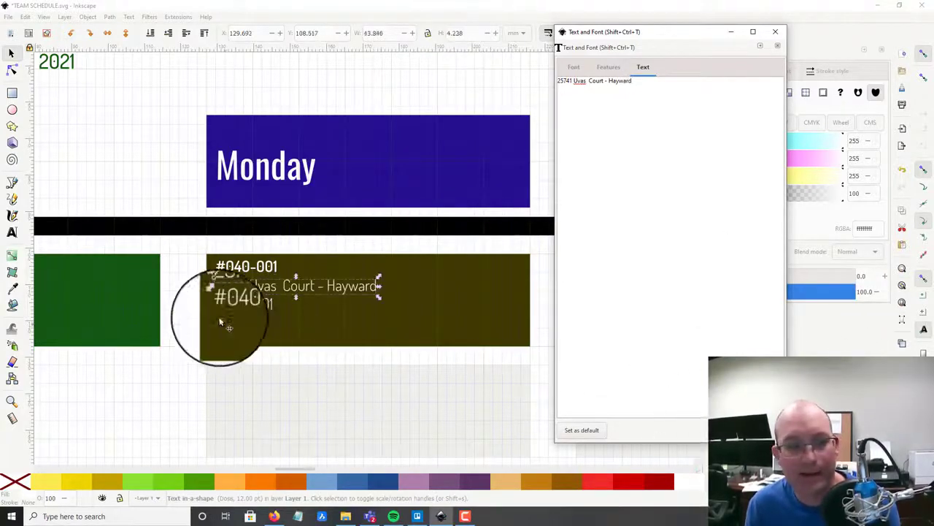
{"action": "left_click", "coordinate": [257, 307]}
{"action": "left_click_drag", "start_coordinate": [611, 113], "coordinate": [469, 53]}
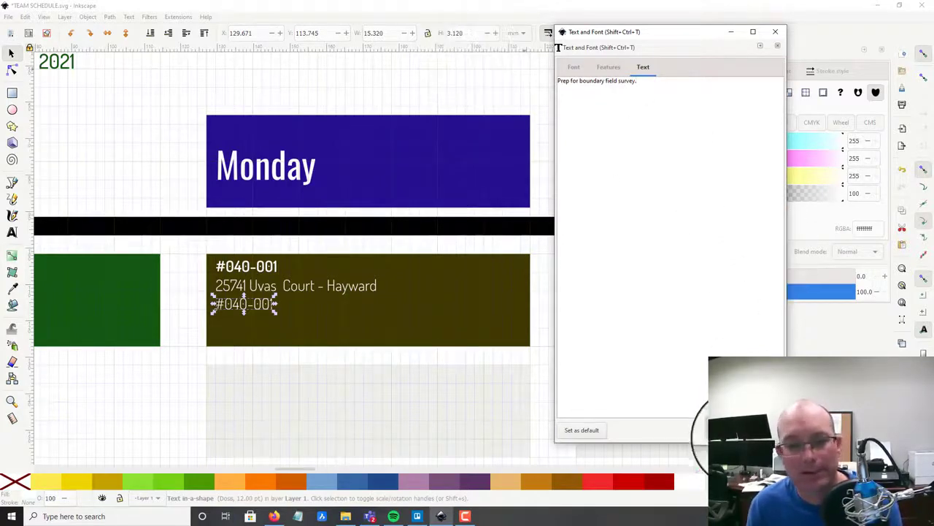
{"action": "left_click", "coordinate": [744, 429]}
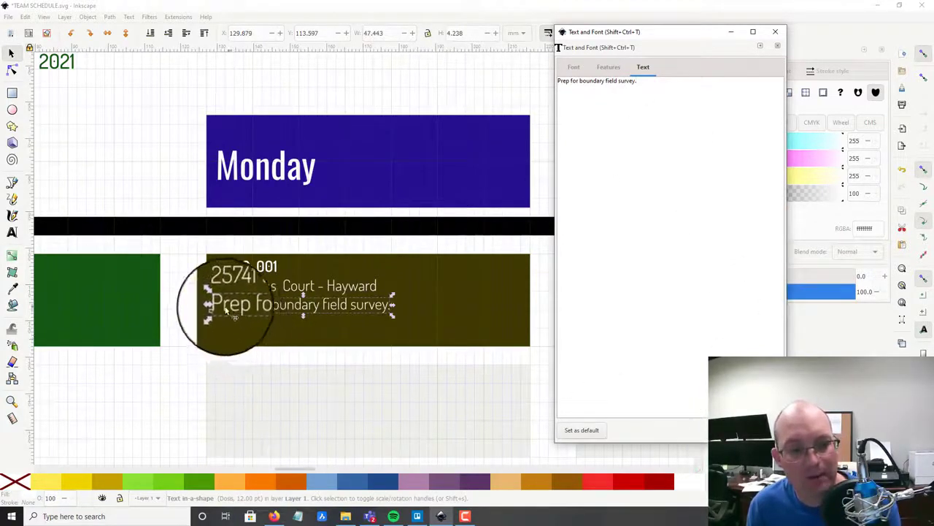
- Indent the "Prep for boundary field survey." line horizontally to about X 135 mm
{"action": "left_click_drag", "start_coordinate": [226, 309], "coordinate": [238, 309]}
{"action": "left_click", "coordinate": [183, 321]}
{"action": "scroll", "coordinate": [187, 325], "scroll_direction": "up", "scroll_amount": 3}
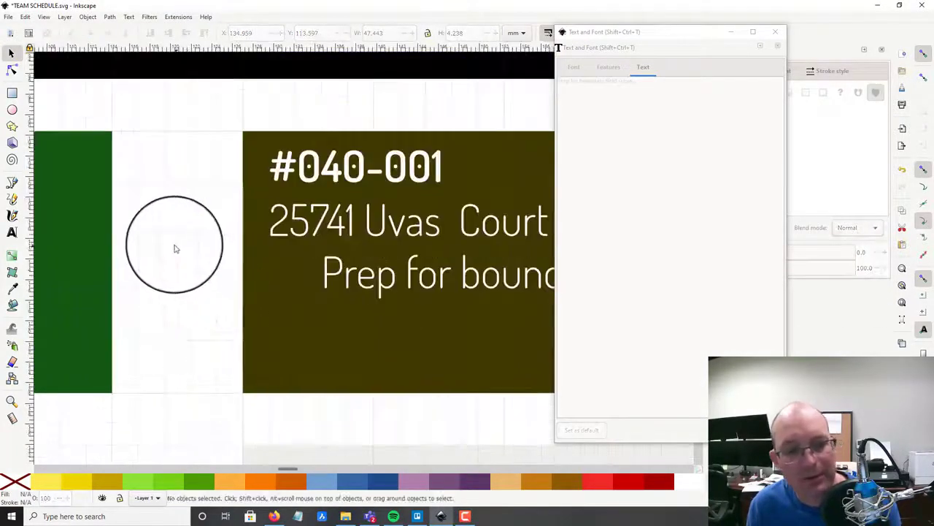
- Draw a 5.08 mm circle in the gap between the green and brown boxes and fill it white
{"action": "left_click", "coordinate": [12, 110]}
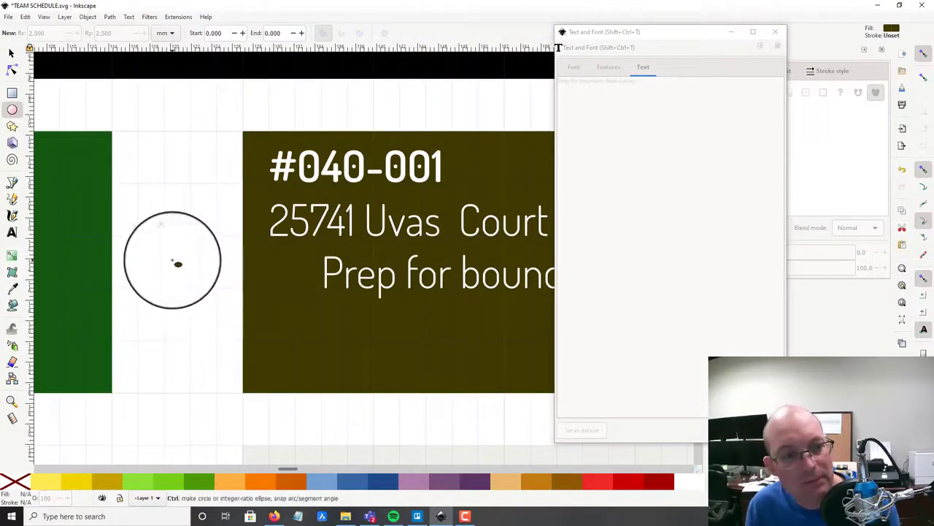
{"action": "left_click_drag", "start_coordinate": [168, 281], "coordinate": [219, 233]}
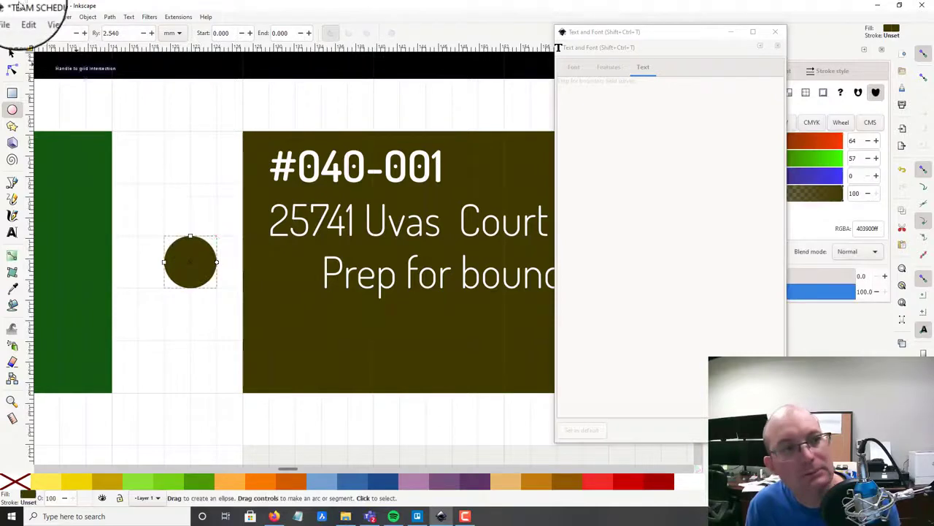
{"action": "left_click", "coordinate": [10, 53]}
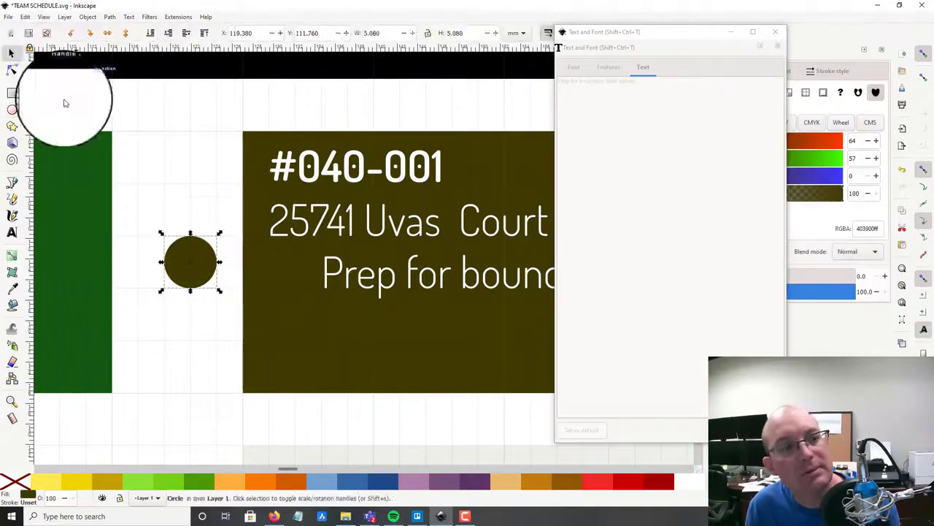
{"action": "left_click", "coordinate": [692, 490]}
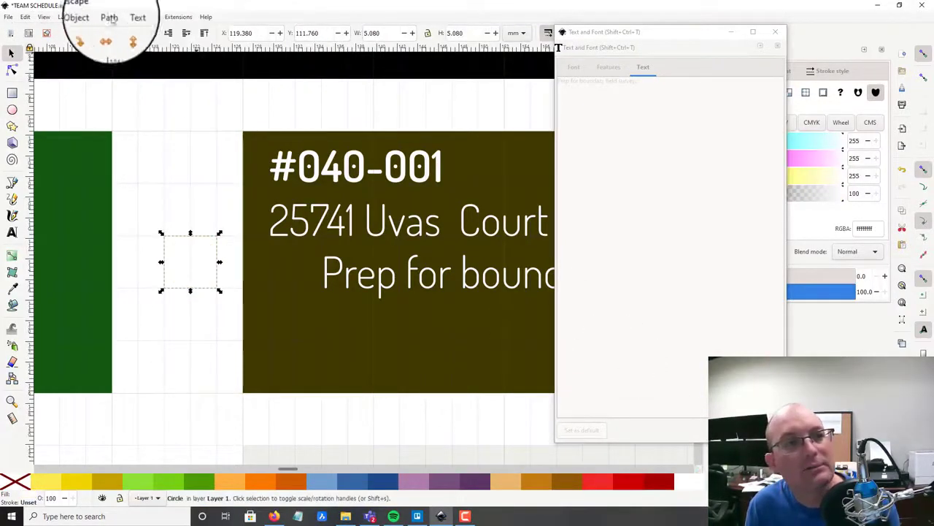
- Scale the white circle to 50% in width and height using Transform
{"action": "left_click", "coordinate": [87, 17]}
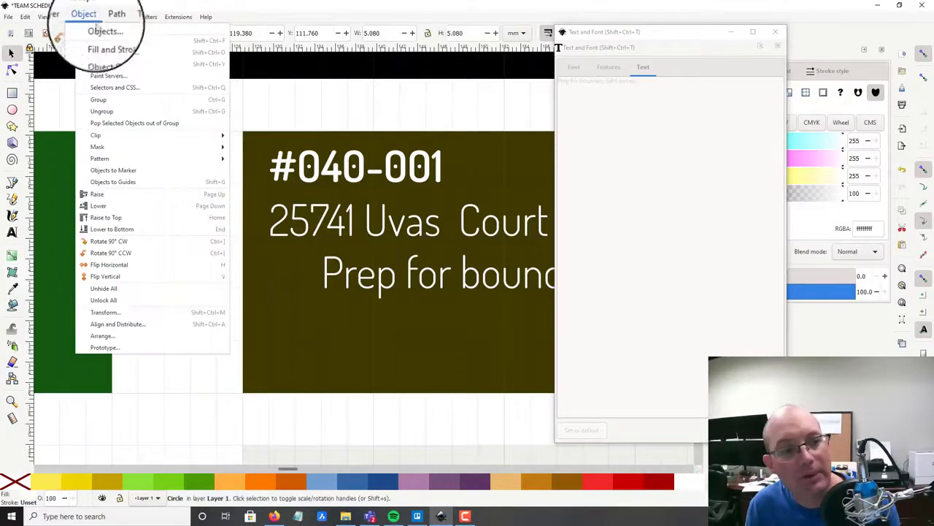
{"action": "left_click", "coordinate": [109, 310]}
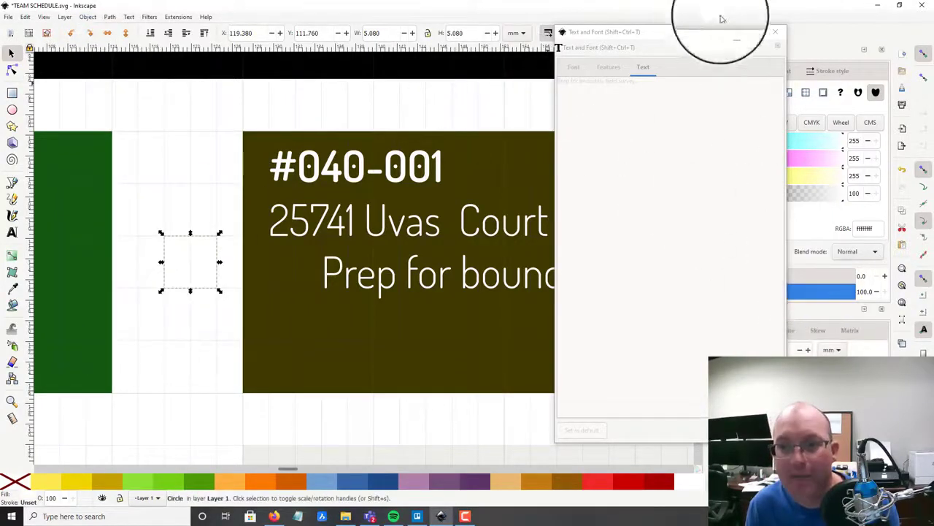
{"action": "left_click", "coordinate": [775, 31]}
{"action": "left_click", "coordinate": [753, 330]}
{"action": "double_click", "coordinate": [784, 346]}
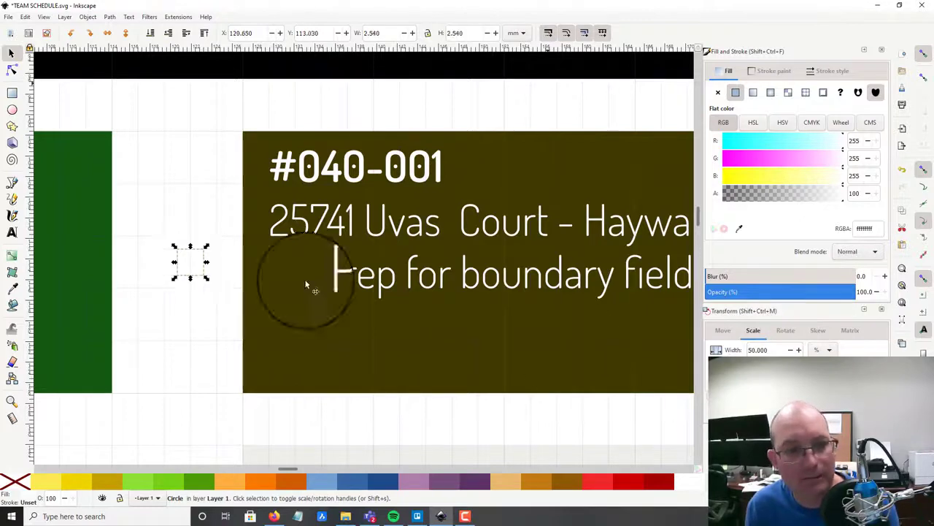
- Place the white circle as a bullet before the "Prep for boundary field survey." line, at about X 129.54 and Y 114.3 mm
{"action": "left_click", "coordinate": [190, 261]}
{"action": "left_click_drag", "start_coordinate": [192, 262], "coordinate": [297, 292]}
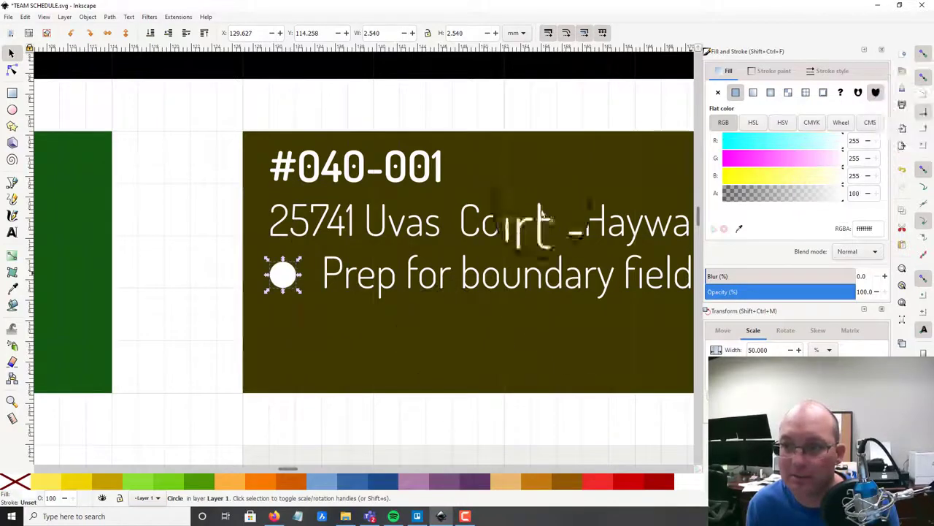
{"action": "left_click_drag", "start_coordinate": [283, 273], "coordinate": [282, 274]}
{"action": "left_click", "coordinate": [225, 277]}
{"action": "mouse_move", "coordinate": [396, 282]}
{"action": "left_mouse_down"}
{"action": "mouse_move", "coordinate": [370, 281]}
{"action": "mouse_move", "coordinate": [384, 277]}
{"action": "left_mouse_up"}
{"action": "left_click", "coordinate": [204, 267]}
{"action": "left_click", "coordinate": [279, 275]}
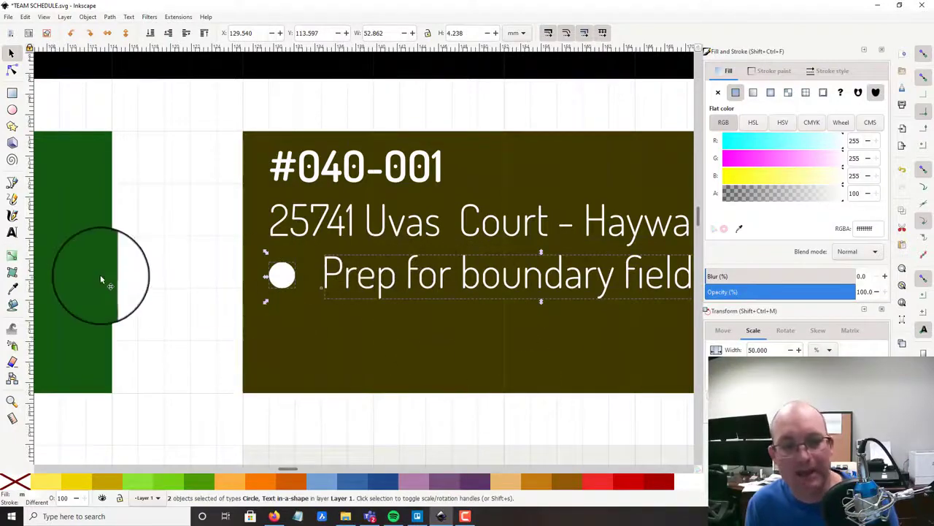
{"action": "left_click", "coordinate": [227, 307]}
{"action": "scroll", "coordinate": [190, 285], "scroll_direction": "down", "scroll_amount": 4, "text": "ctrl"}
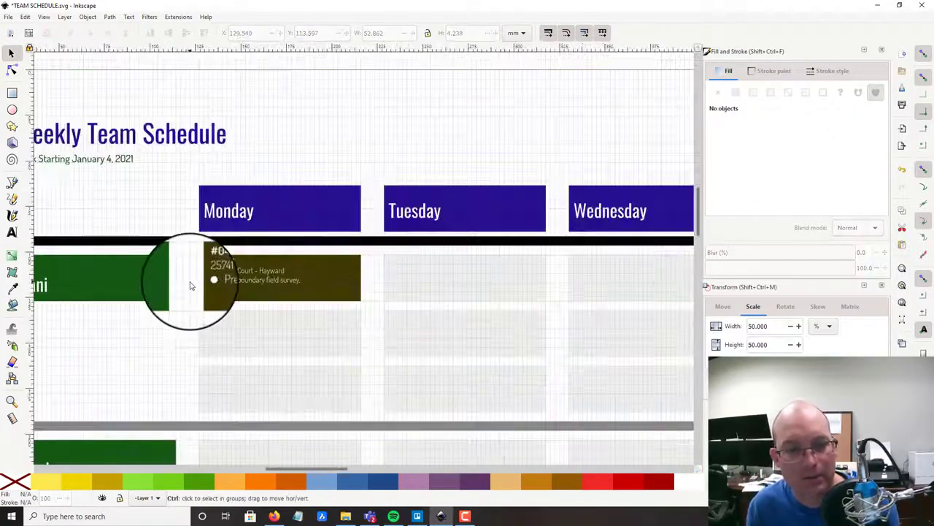
{"action": "scroll", "coordinate": [274, 270], "scroll_direction": "down", "scroll_amount": 3, "text": "ctrl"}
{"action": "scroll", "coordinate": [285, 297], "scroll_direction": "up", "scroll_amount": 3, "text": "ctrl"}
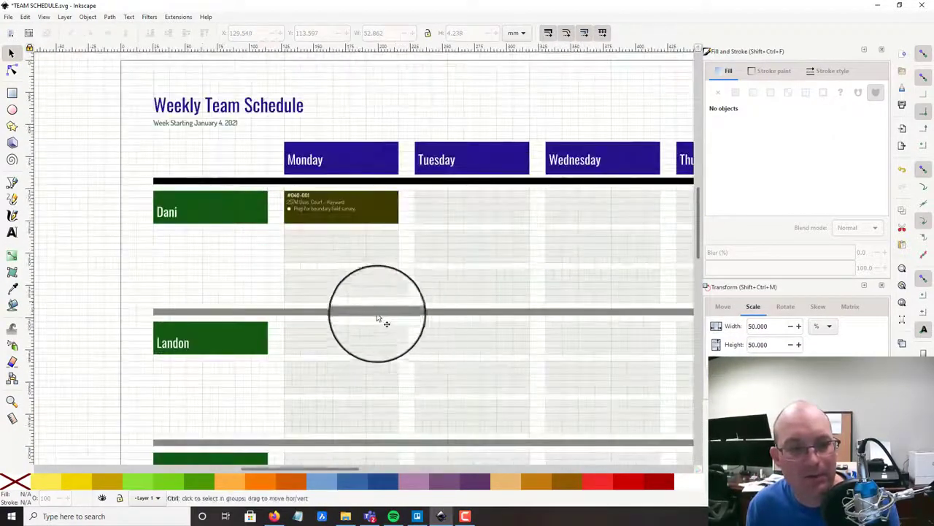
{"action": "scroll", "coordinate": [330, 267], "scroll_direction": "down", "scroll_amount": 5, "text": "ctrl+shift"}
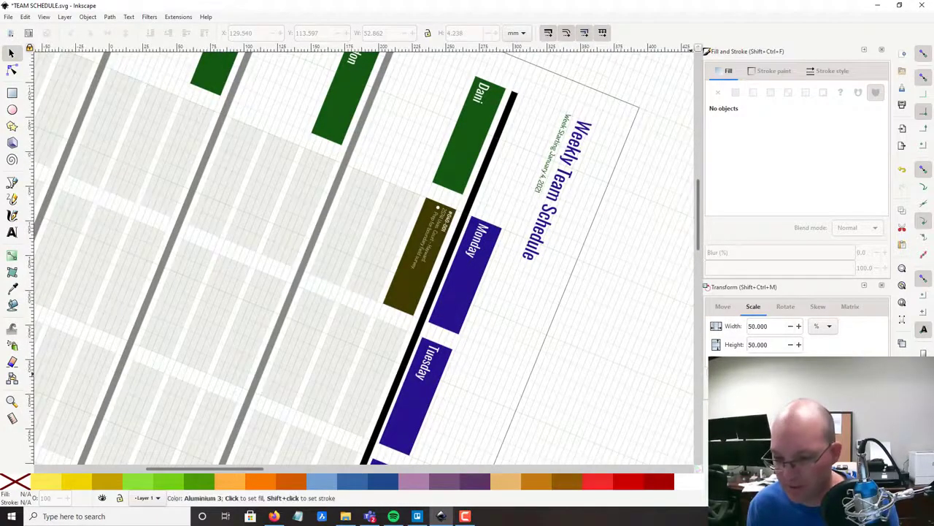
{"action": "key", "text": "Return"}
{"action": "scroll", "coordinate": [420, 203], "scroll_direction": "down", "scroll_amount": 3, "text": "ctrl"}
{"action": "left_click_drag", "start_coordinate": [530, 283], "coordinate": [411, 211]}
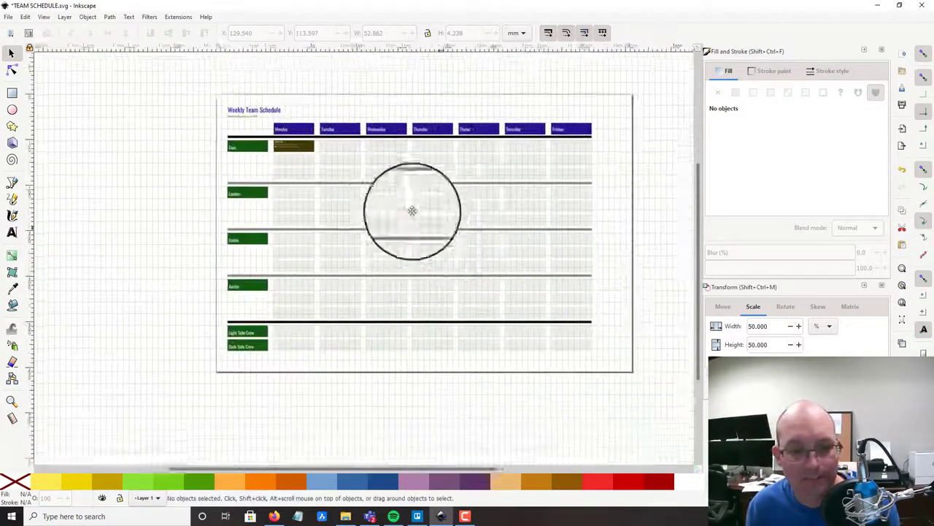
- Copy the brown Monday box with its three text lines into the Tuesday cells of the Light Side Crew and Dark Side Crew rows
{"action": "scroll", "coordinate": [273, 134], "scroll_direction": "up", "scroll_amount": 5}
{"action": "scroll", "coordinate": [281, 342], "scroll_direction": "up", "scroll_amount": 4}
{"action": "left_click", "coordinate": [277, 277]}
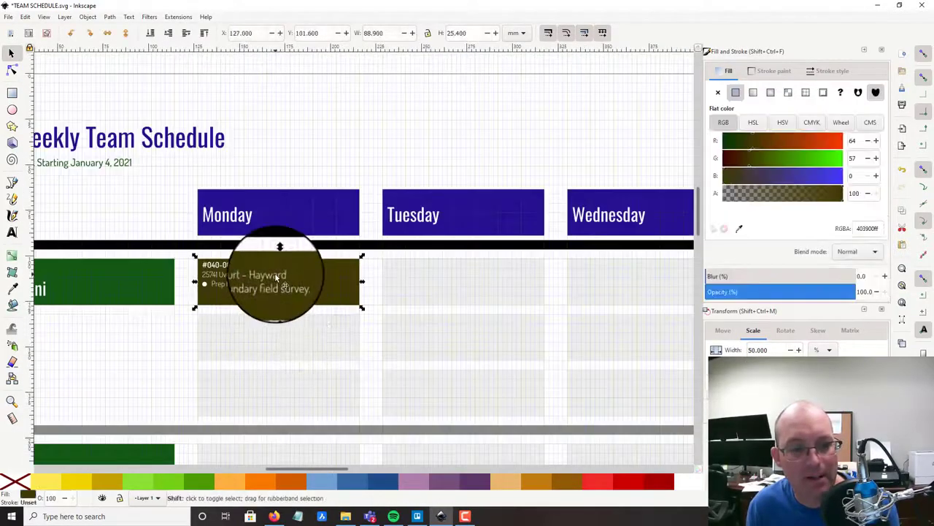
{"action": "left_click", "coordinate": [275, 283], "text": "shift"}
{"action": "left_click", "coordinate": [258, 273], "text": "shift"}
{"action": "left_click", "coordinate": [227, 265], "text": "shift"}
{"action": "scroll", "coordinate": [366, 214], "scroll_direction": "down", "scroll_amount": 2}
{"action": "left_click_drag", "start_coordinate": [309, 202], "coordinate": [494, 341]}
{"action": "left_click_drag", "start_coordinate": [560, 378], "coordinate": [359, 303]}
{"action": "left_click_drag", "start_coordinate": [532, 320], "coordinate": [536, 271]}
{"action": "key", "text": "ctrl+d"}
{"action": "left_click", "coordinate": [518, 345]}
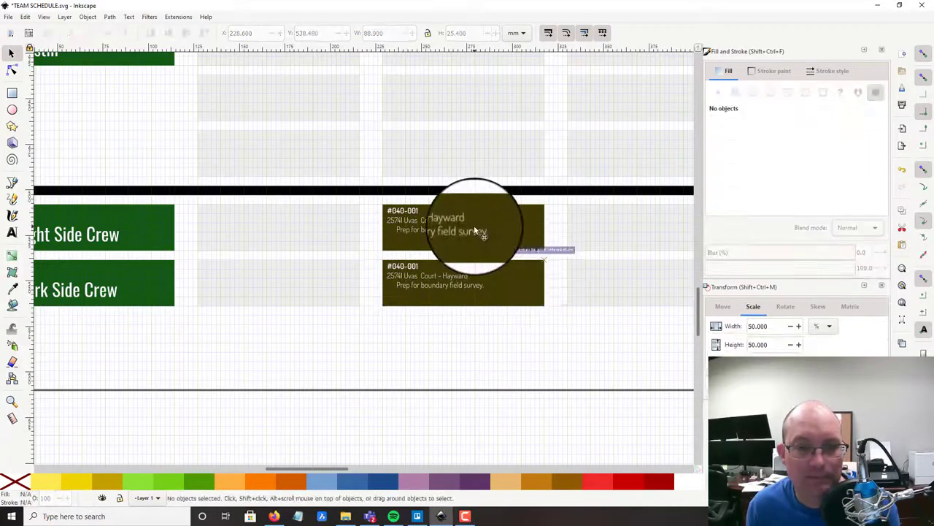
- Change the last line of the Light Side Crew's Tuesday entry to "Perform boundary field survey."
{"action": "left_click", "coordinate": [475, 231]}
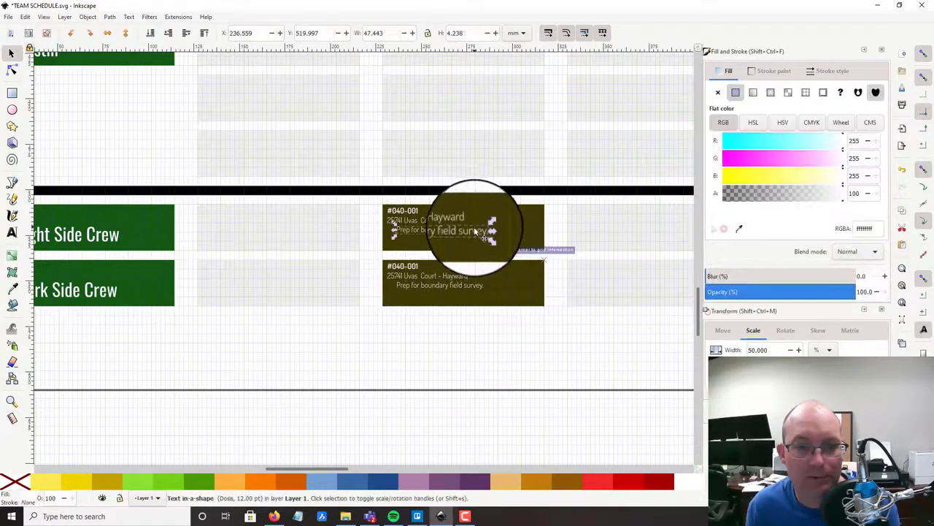
{"action": "left_click", "coordinate": [882, 50]}
{"action": "left_click", "coordinate": [882, 51]}
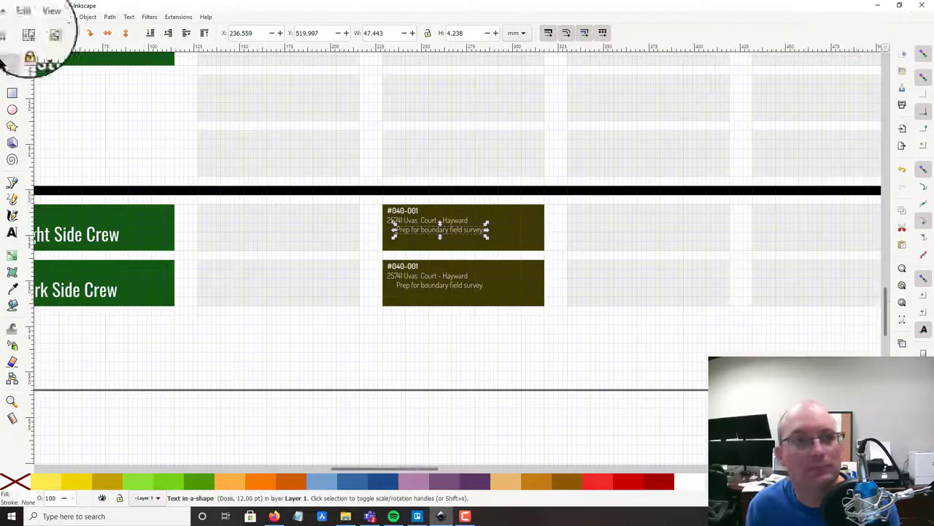
{"action": "left_click", "coordinate": [128, 16]}
{"action": "left_click", "coordinate": [146, 31]}
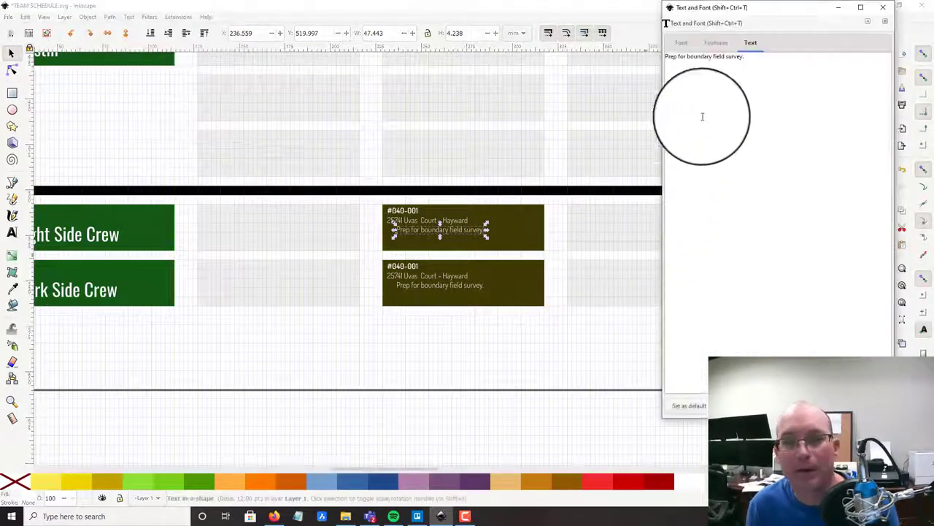
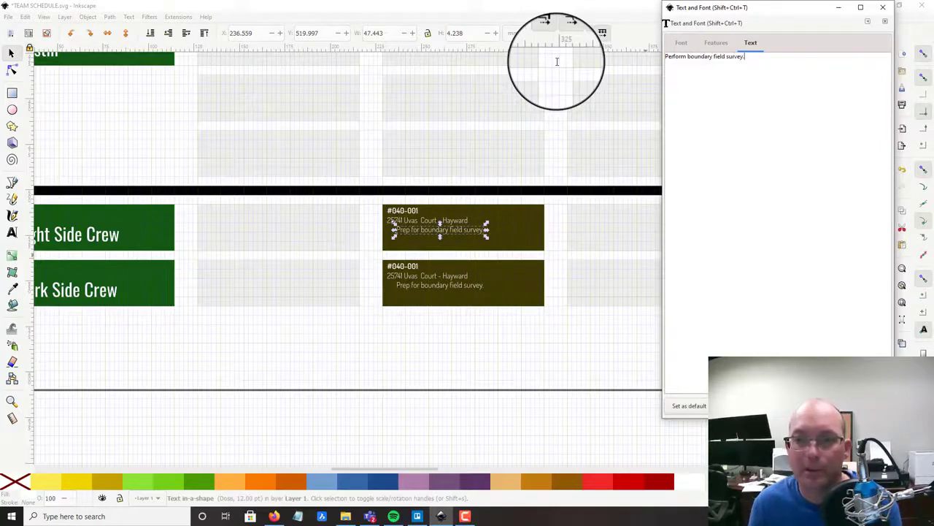
{"action": "left_click", "coordinate": [862, 405]}
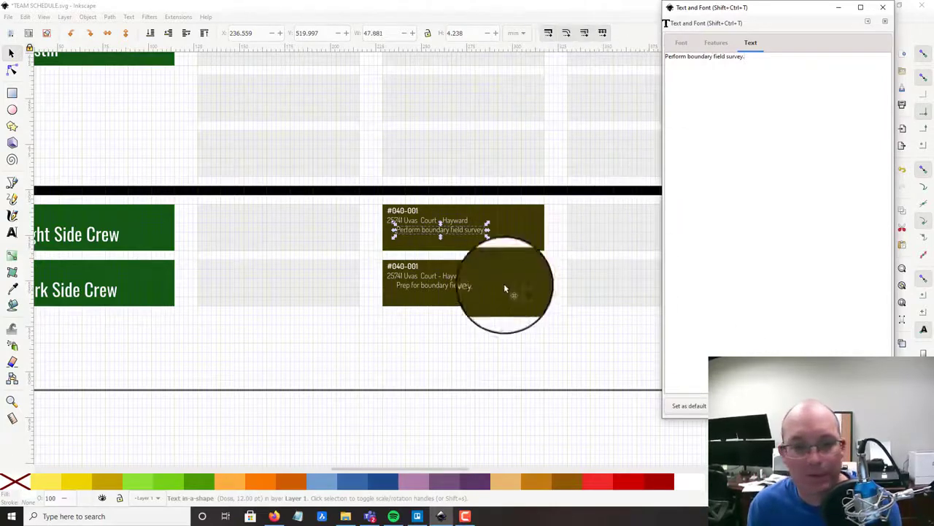
- Change the last line of the Dark Side Crew's Tuesday entry to "Perform boundary field survey."
{"action": "left_click", "coordinate": [453, 291]}
{"action": "left_click", "coordinate": [782, 90]}
{"action": "key", "text": "ctrl+a"}
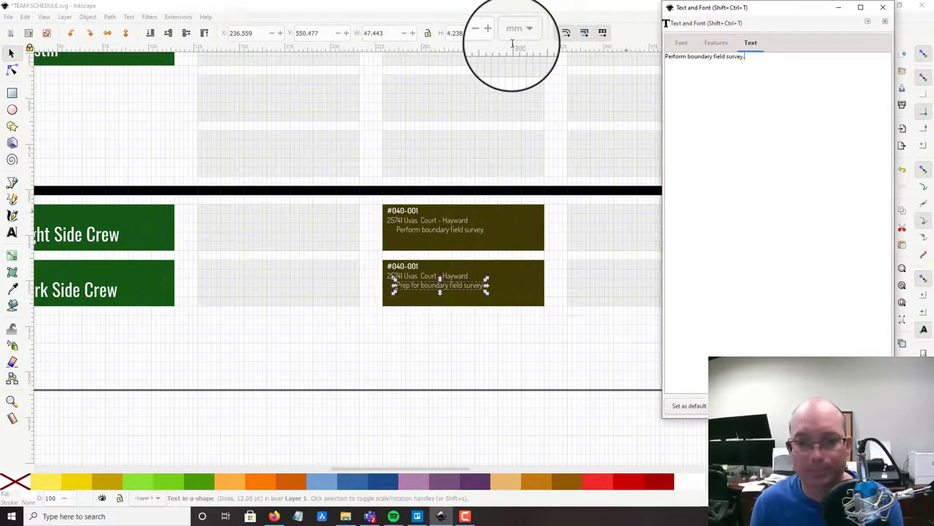
{"action": "left_click", "coordinate": [468, 373]}
- Copy the Monday entry's white bullet into the Tuesday crew entries, placing the Dark Side Crew's bullet at X 231.14 and Y 551.18 mm
{"action": "scroll", "coordinate": [449, 229], "scroll_direction": "up", "scroll_amount": 20}
{"action": "scroll", "coordinate": [394, 223], "scroll_direction": "up", "scroll_amount": 2}
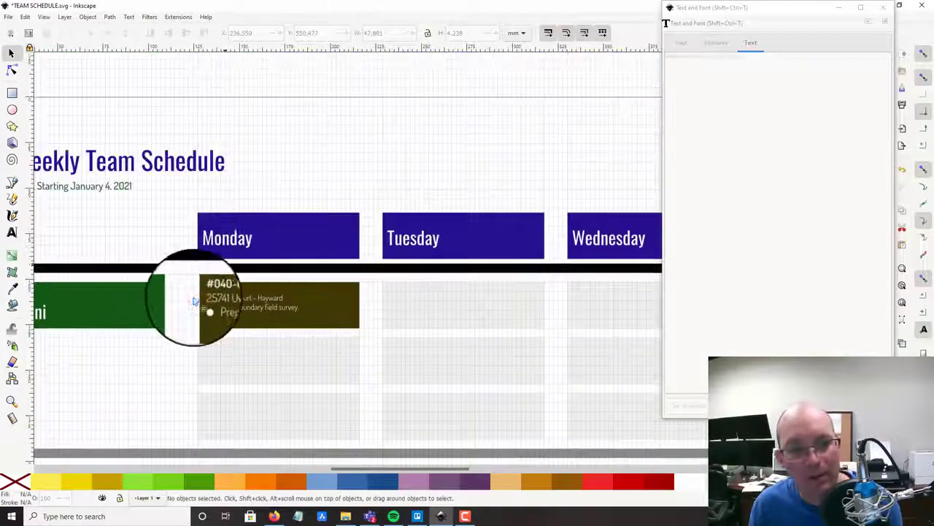
{"action": "left_click", "coordinate": [209, 316], "text": "ctrl"}
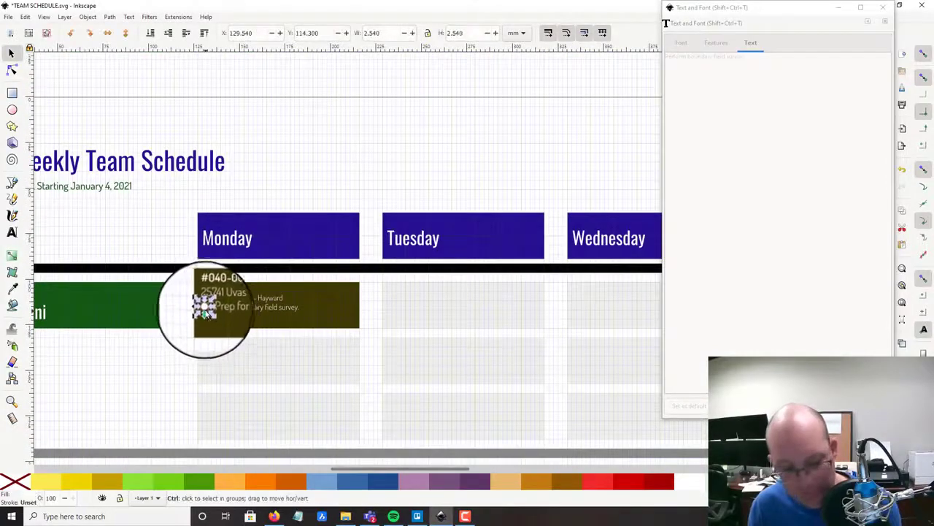
{"action": "left_click_drag", "start_coordinate": [204, 308], "coordinate": [391, 313]}
- Delete the three grey Tuesday boxes in the first team member's row
{"action": "scroll", "coordinate": [445, 377], "scroll_direction": "up", "scroll_amount": 10}
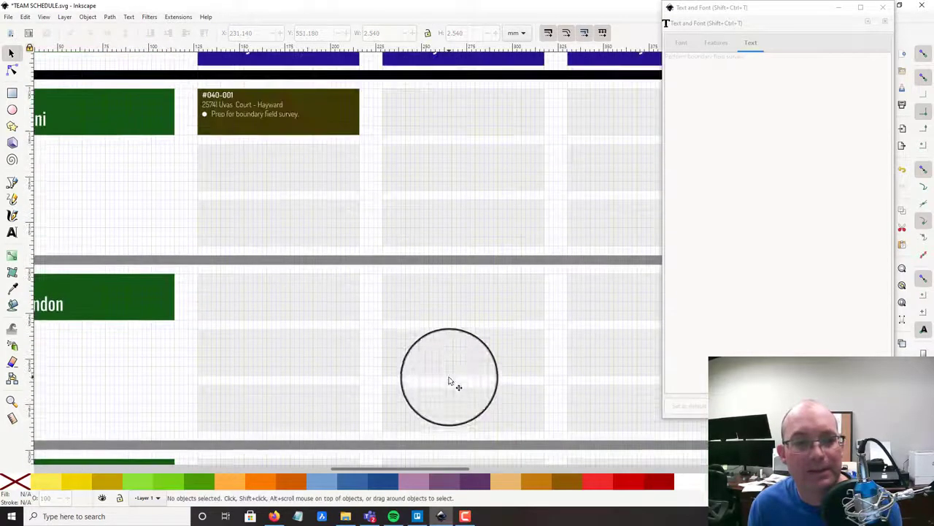
{"action": "scroll", "coordinate": [440, 313], "scroll_direction": "down", "scroll_amount": 3, "text": "ctrl"}
{"action": "scroll", "coordinate": [458, 328], "scroll_direction": "up", "scroll_amount": 2, "text": "ctrl"}
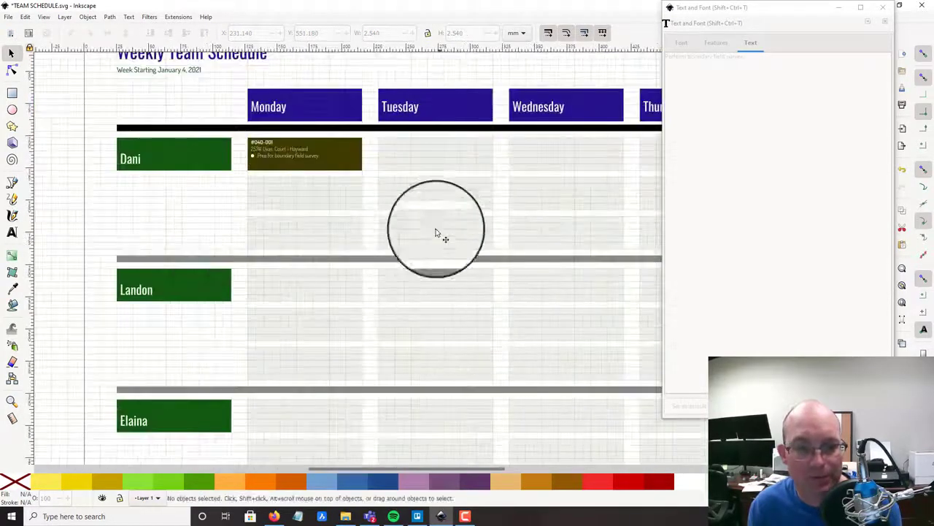
{"action": "left_click", "coordinate": [440, 165]}
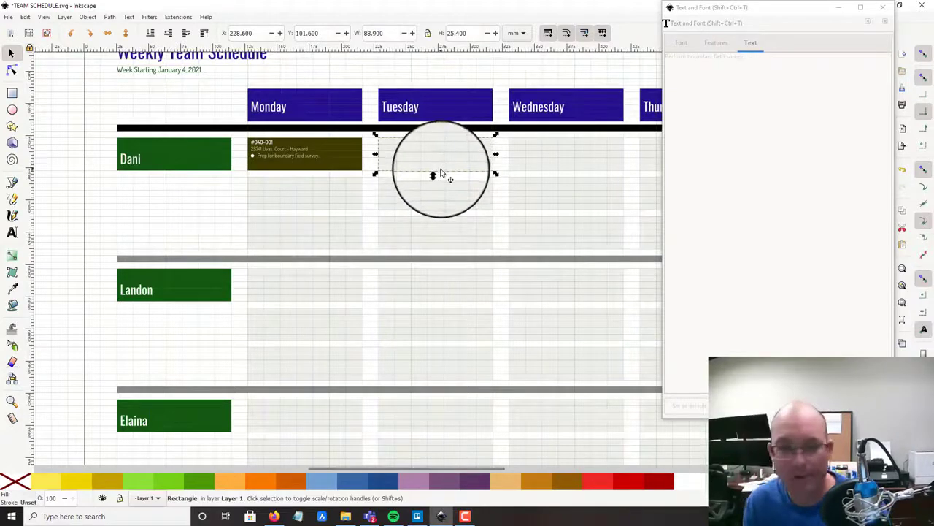
{"action": "key", "text": "Delete"}
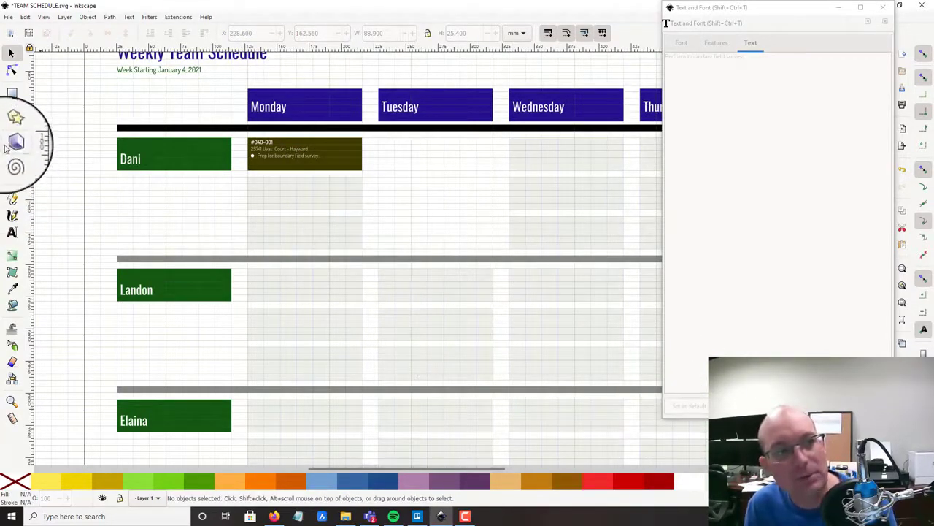
- Draw an 88.9 by 86.36 mm rectangle filling the first team member's Tuesday area, at X 228.6 and Y 101.6 mm
{"action": "left_click", "coordinate": [12, 93]}
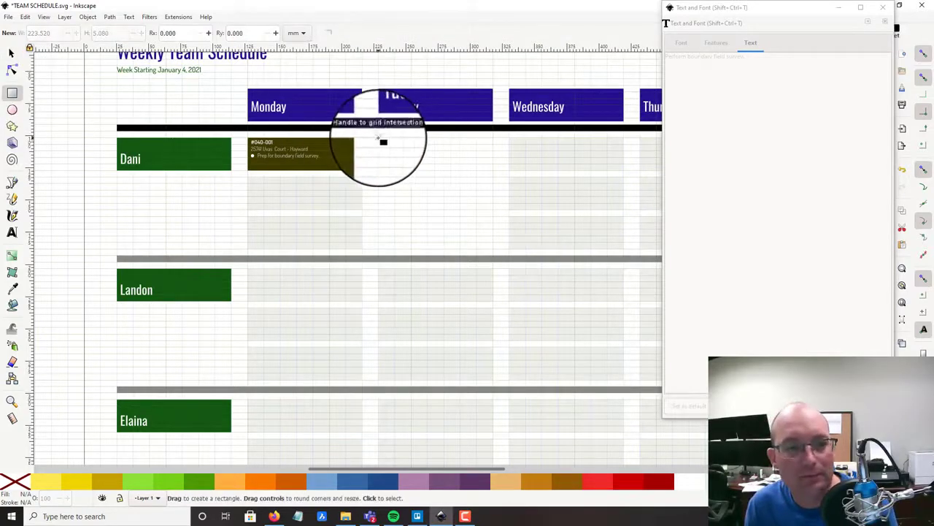
{"action": "left_click_drag", "start_coordinate": [378, 137], "coordinate": [499, 245]}
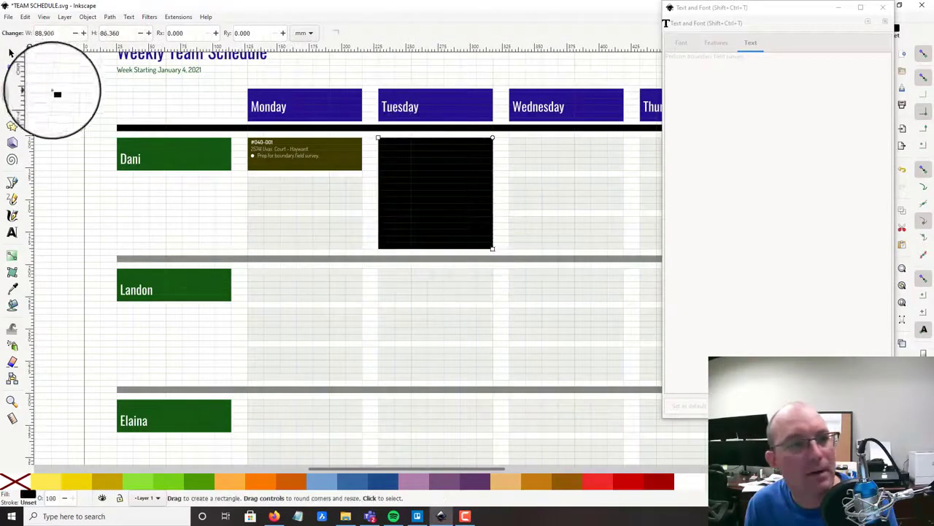
{"action": "left_click", "coordinate": [11, 53]}
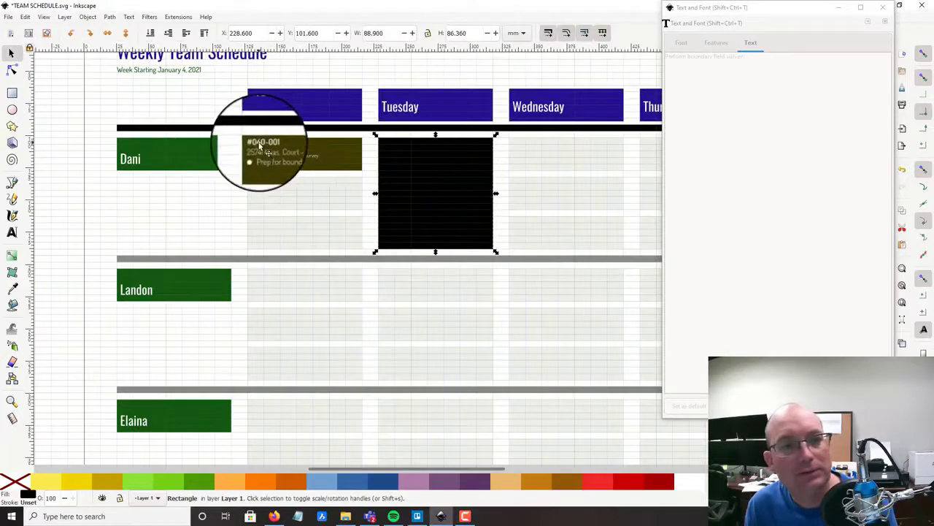
- Copy the Monday entry's #040-001 text into the black Tuesday rectangle at about X 231.3, Y 103.5 mm, and change it to "In The Field"
{"action": "left_click_drag", "start_coordinate": [264, 148], "coordinate": [400, 150]}
{"action": "scroll", "coordinate": [392, 146], "scroll_direction": "up", "scroll_amount": 3}
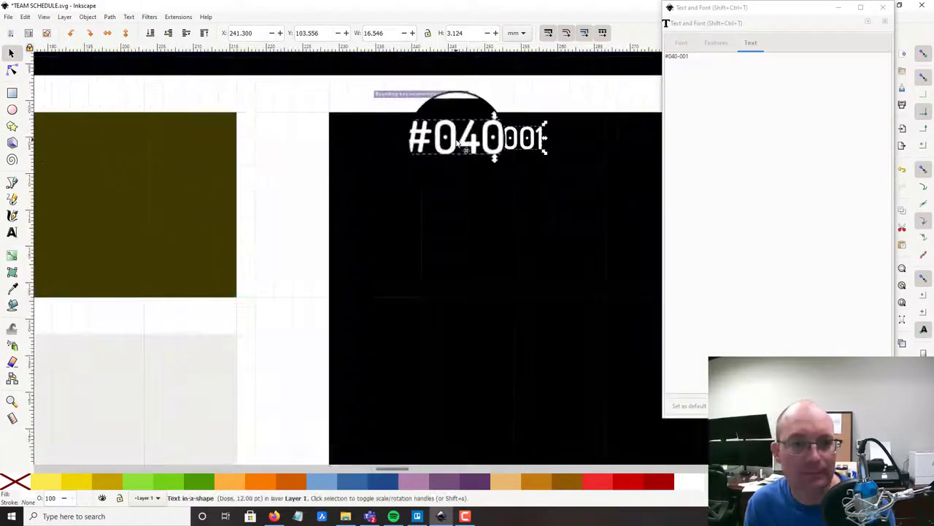
{"action": "left_click_drag", "start_coordinate": [460, 155], "coordinate": [391, 156]}
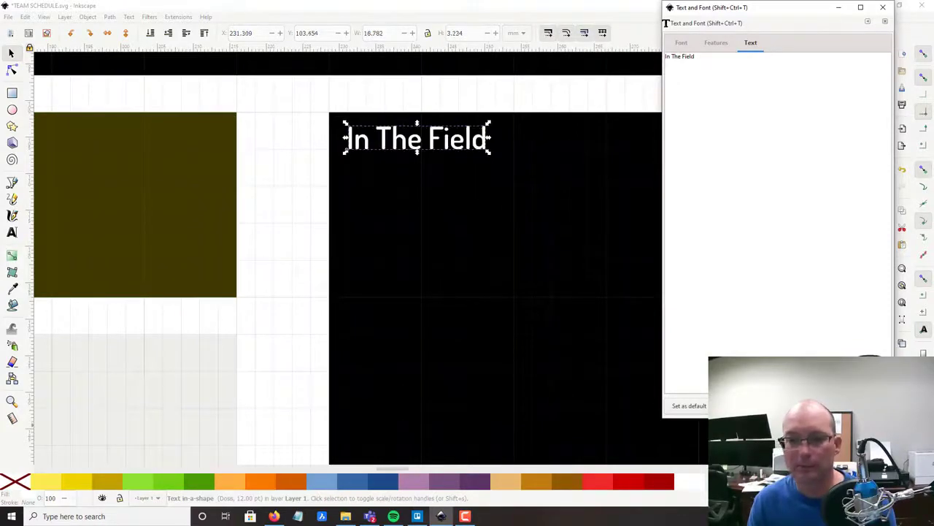
{"action": "left_click", "coordinate": [883, 8]}
- Delete the three grey Tuesday boxes in the second team member's row
{"action": "scroll", "coordinate": [303, 252], "scroll_direction": "down", "scroll_amount": 4}
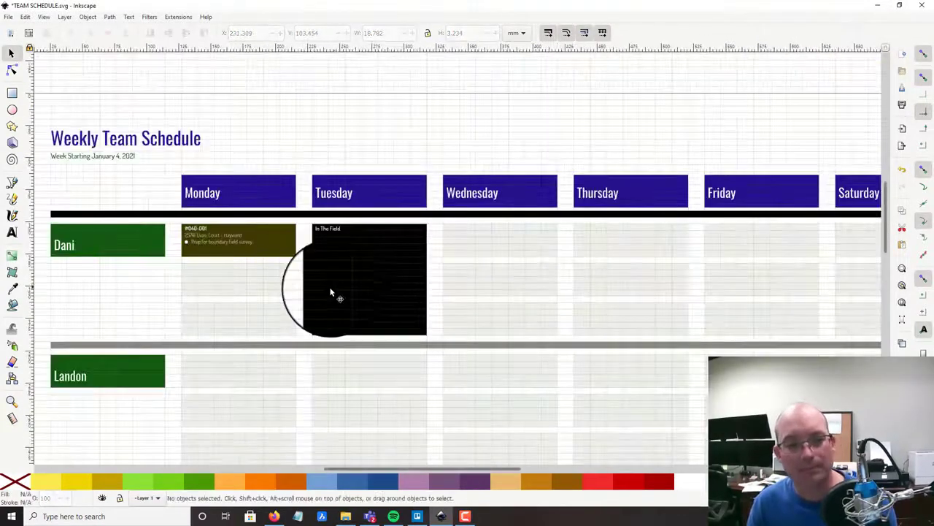
{"action": "left_click_drag", "start_coordinate": [330, 292], "coordinate": [433, 132]}
{"action": "left_click", "coordinate": [444, 238]}
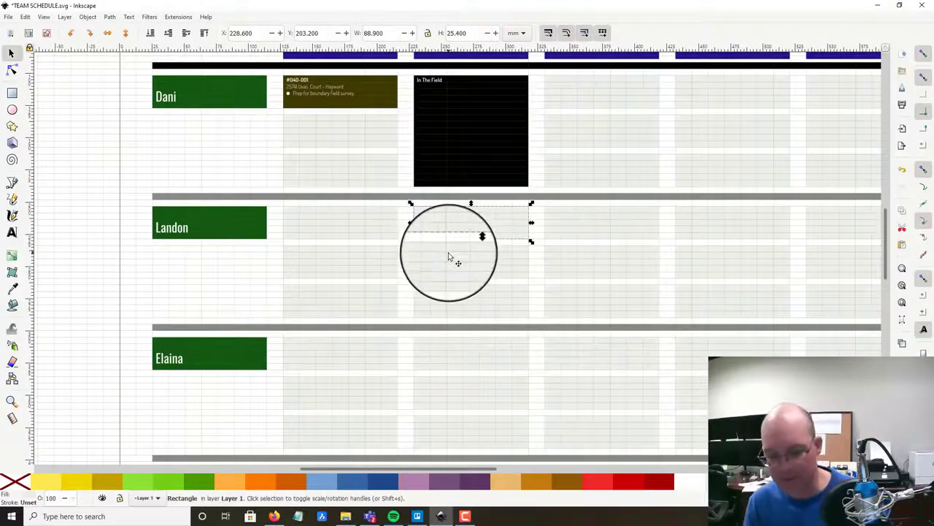
{"action": "left_click", "coordinate": [448, 254]}
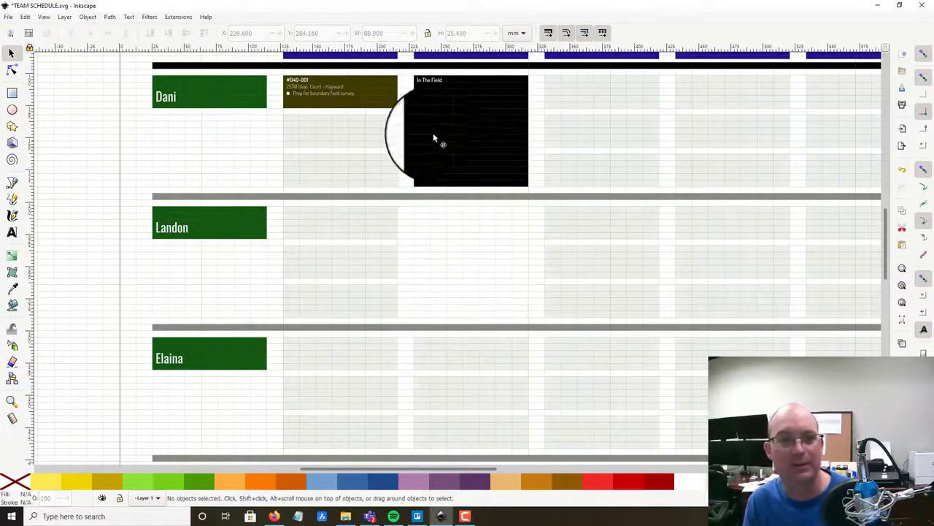
- Copy the black rectangle and its "In The Field" text into the second team member's Tuesday area at X 228.6 and Y 203.2 mm
{"action": "left_click_drag", "start_coordinate": [414, 70], "coordinate": [511, 167]}
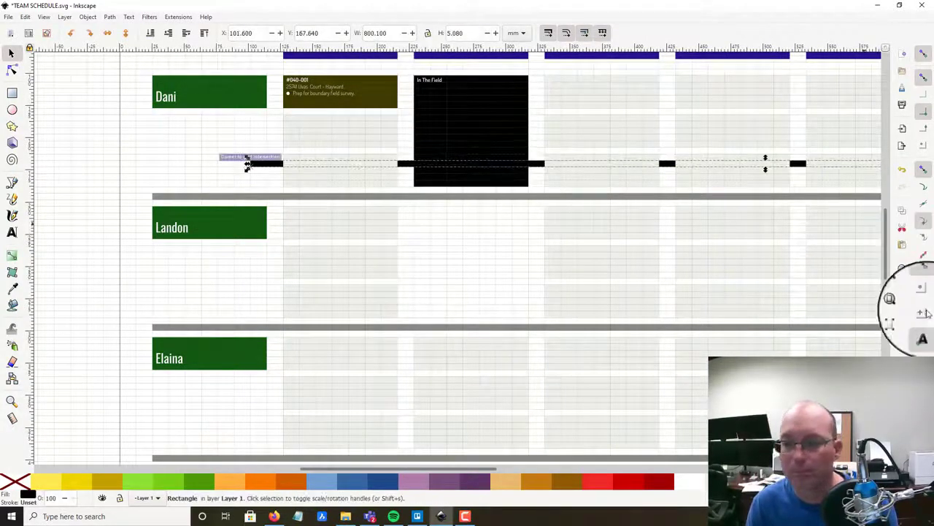
{"action": "left_click", "coordinate": [902, 169]}
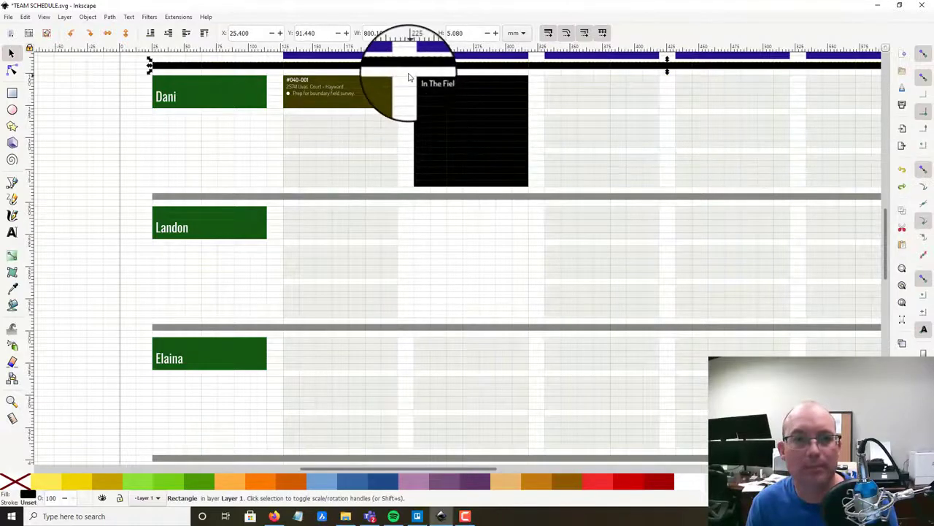
{"action": "left_click_drag", "start_coordinate": [416, 79], "coordinate": [419, 78]}
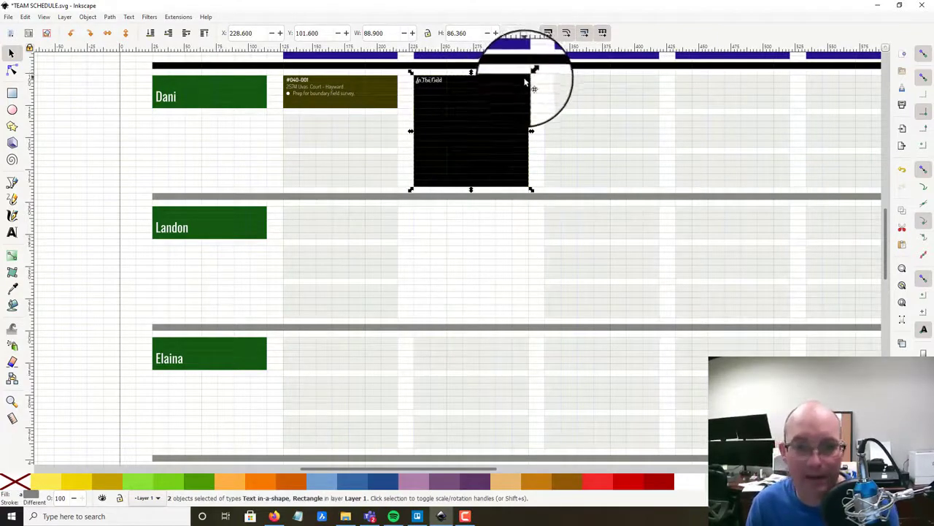
{"action": "left_click_drag", "start_coordinate": [525, 84], "coordinate": [526, 215]}
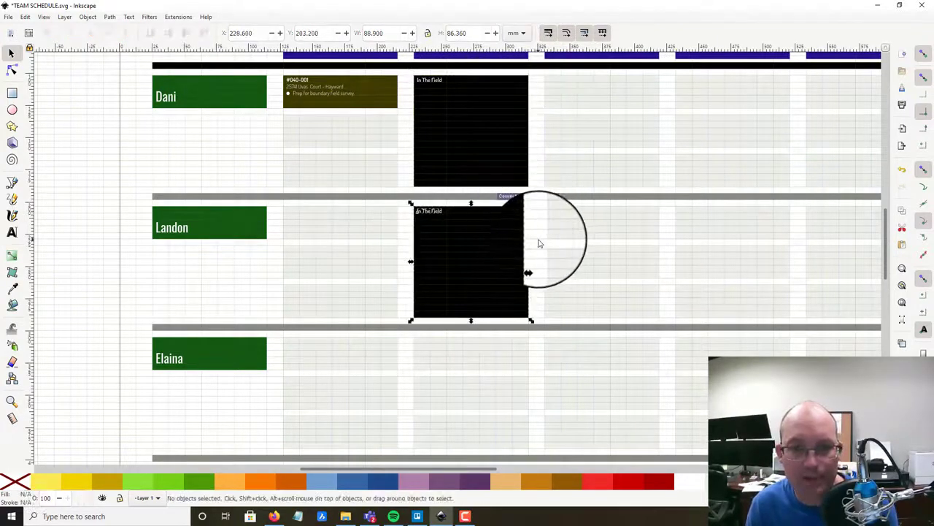
- Review the whole schedule page and save the document
{"action": "scroll", "coordinate": [538, 241], "scroll_direction": "down", "scroll_amount": 3}
{"action": "left_click_drag", "start_coordinate": [675, 319], "coordinate": [510, 292]}
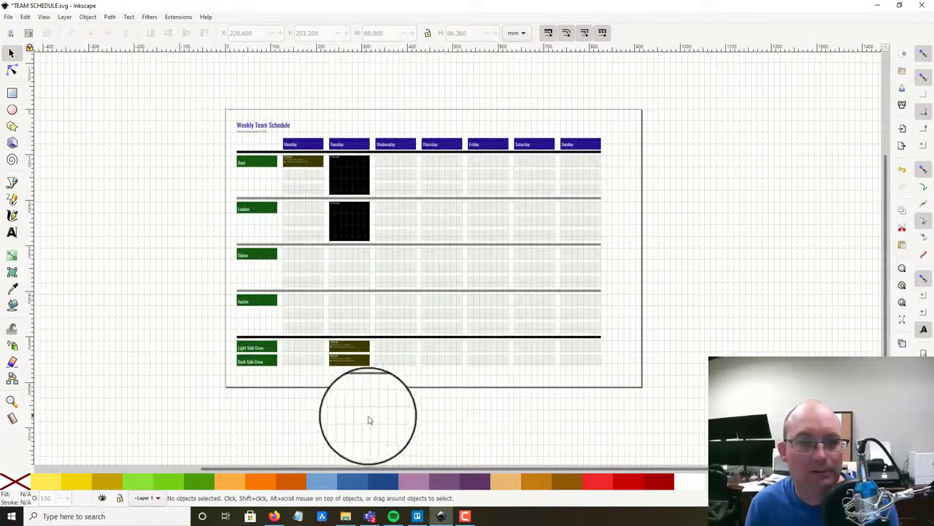
{"action": "scroll", "coordinate": [368, 420], "scroll_direction": "up", "scroll_amount": 1}
{"action": "left_click_drag", "start_coordinate": [281, 313], "coordinate": [323, 375]}
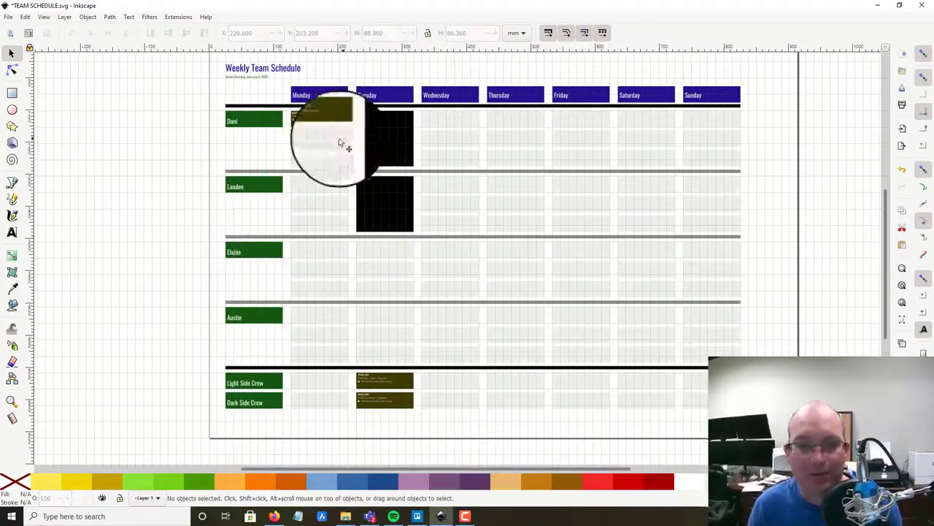
{"action": "left_click", "coordinate": [7, 16]}
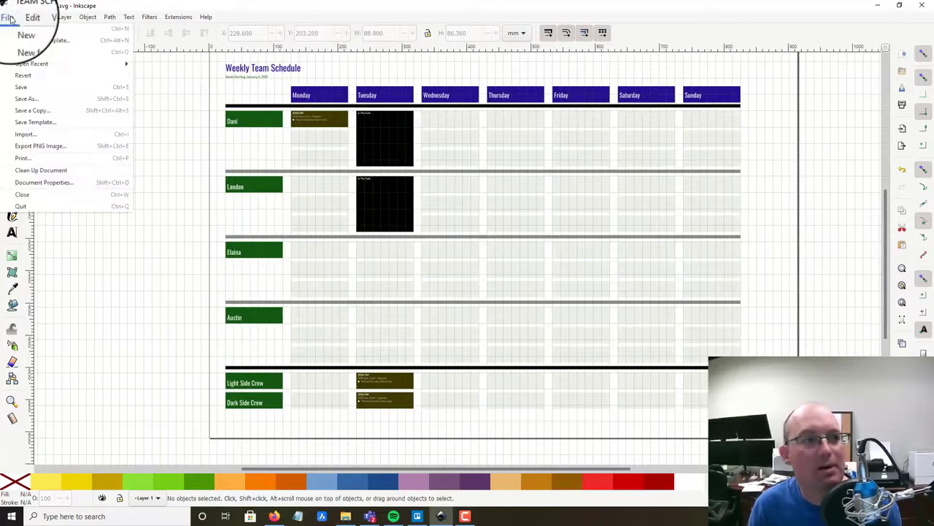
{"action": "left_click", "coordinate": [29, 86]}
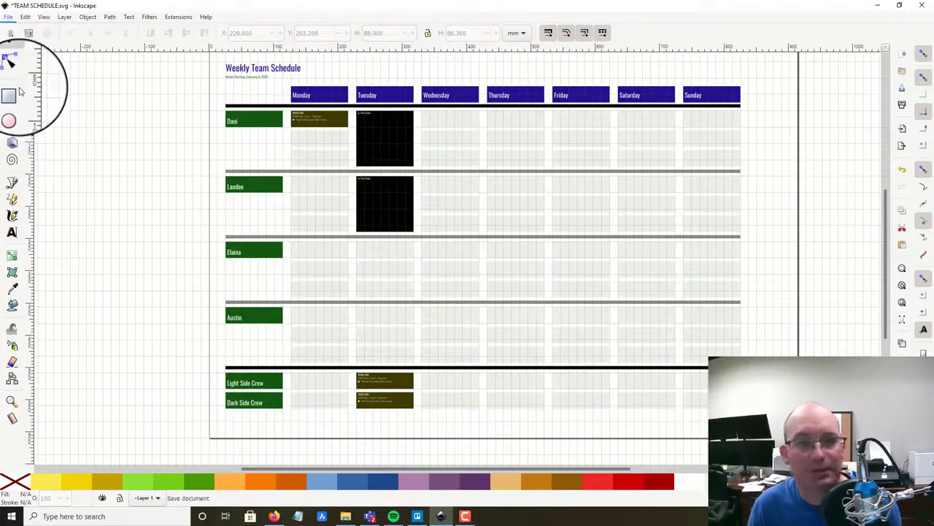
- Save a PDF 1.5 copy as TEAM SCHEDULE.pdf in Documents with embedded fonts and the document's page size, and close the drawing
{"action": "left_click", "coordinate": [9, 16]}
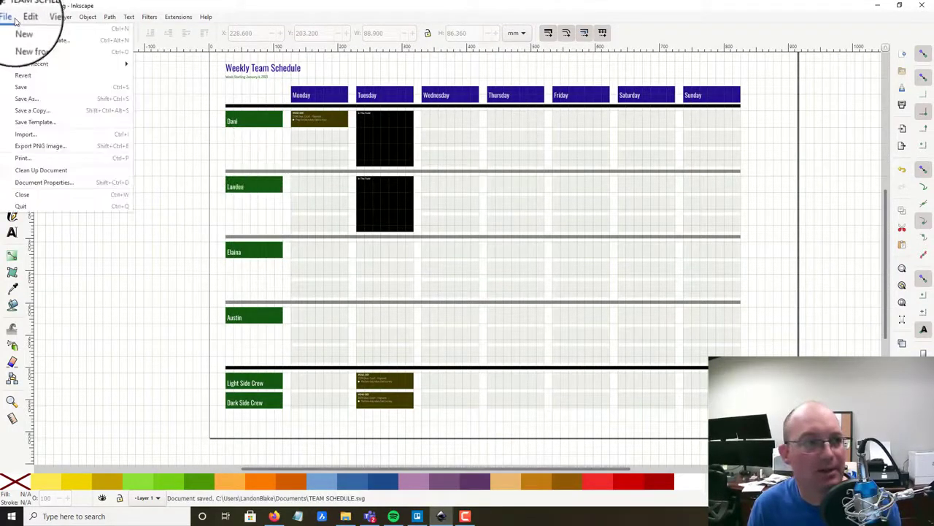
{"action": "left_click", "coordinate": [24, 100]}
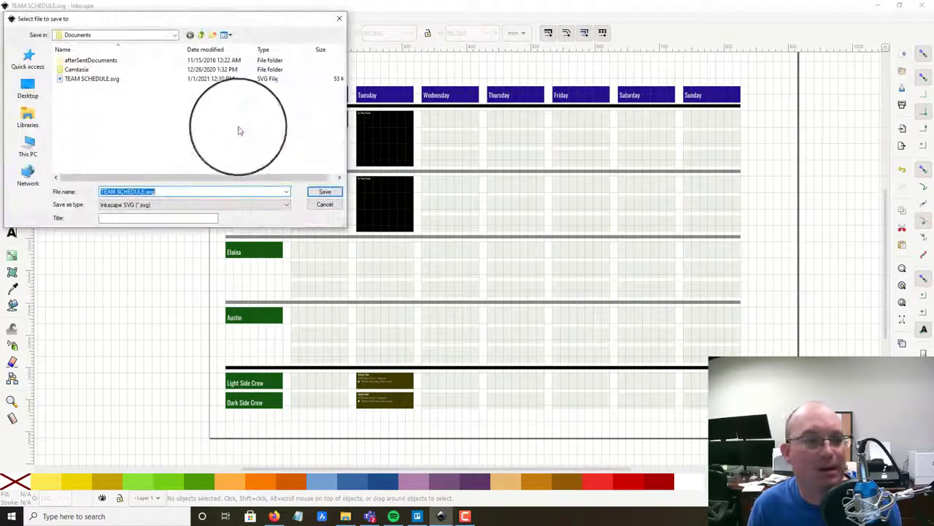
{"action": "left_click", "coordinate": [223, 205]}
{"action": "left_click", "coordinate": [225, 328]}
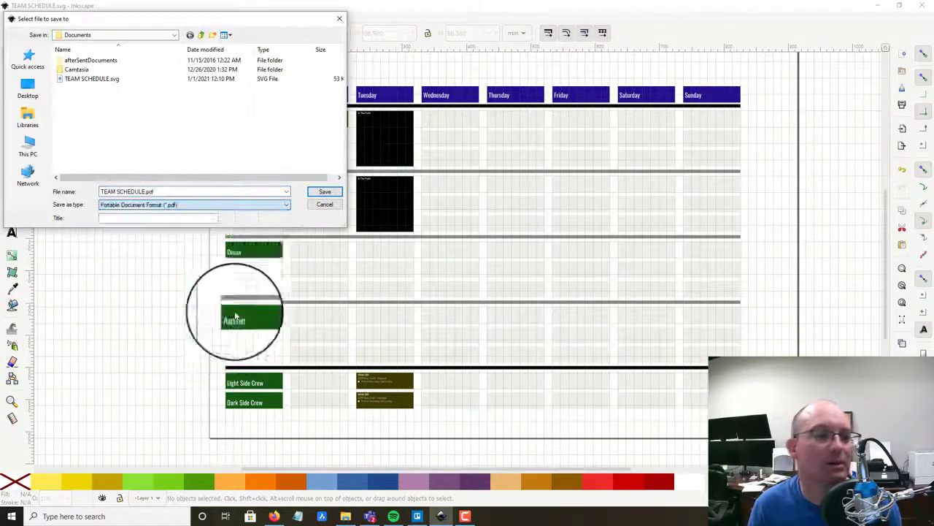
{"action": "left_click", "coordinate": [324, 192]}
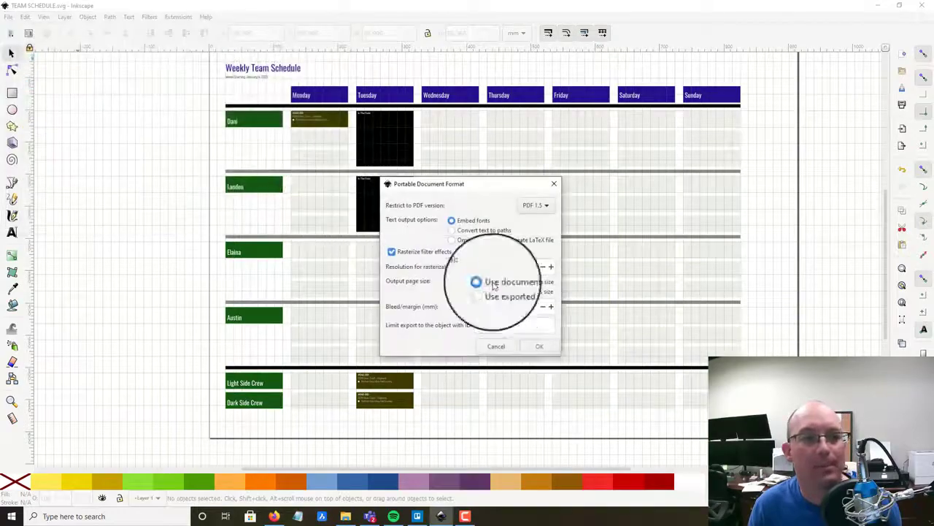
{"action": "left_click", "coordinate": [536, 345]}
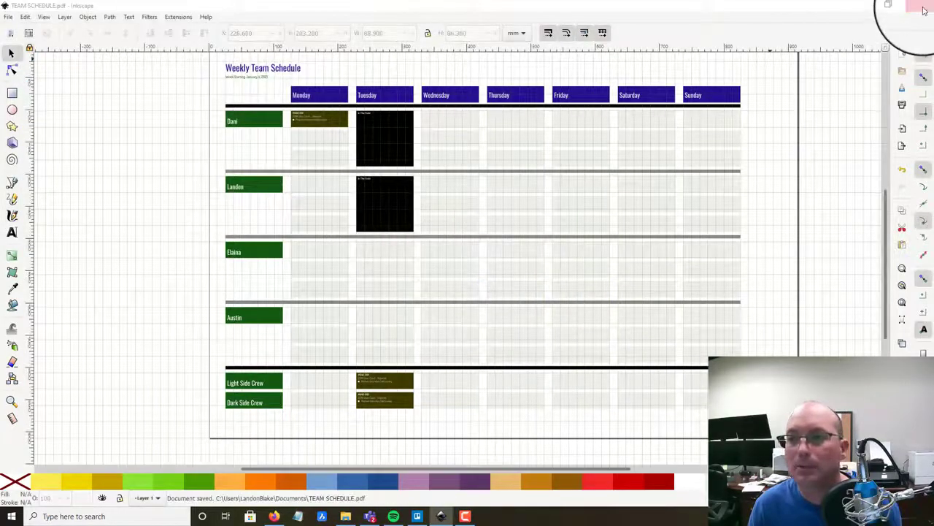
{"action": "left_click", "coordinate": [409, 295]}
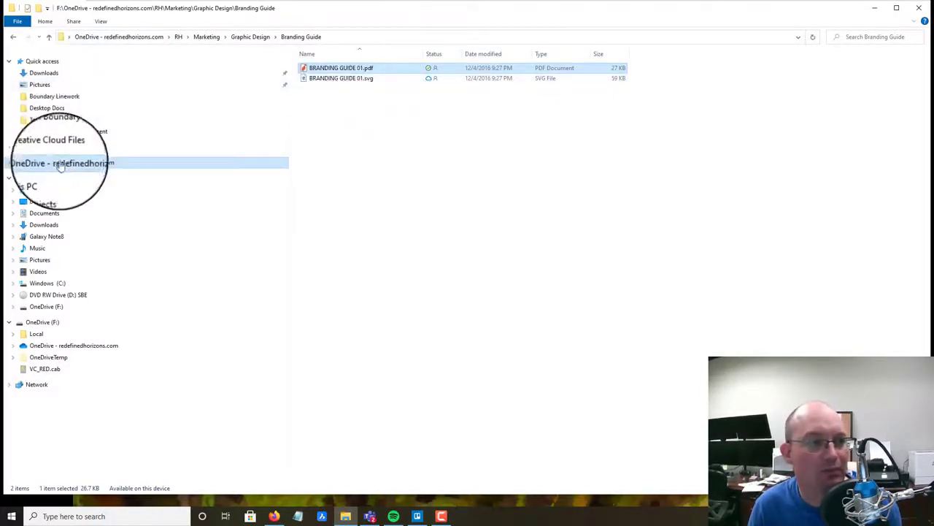
- Switch to File Explorer and open TEAM SCHEDULE.pdf from the user's Documents folder on the Windows (C:) drive
{"action": "left_click", "coordinate": [46, 212]}
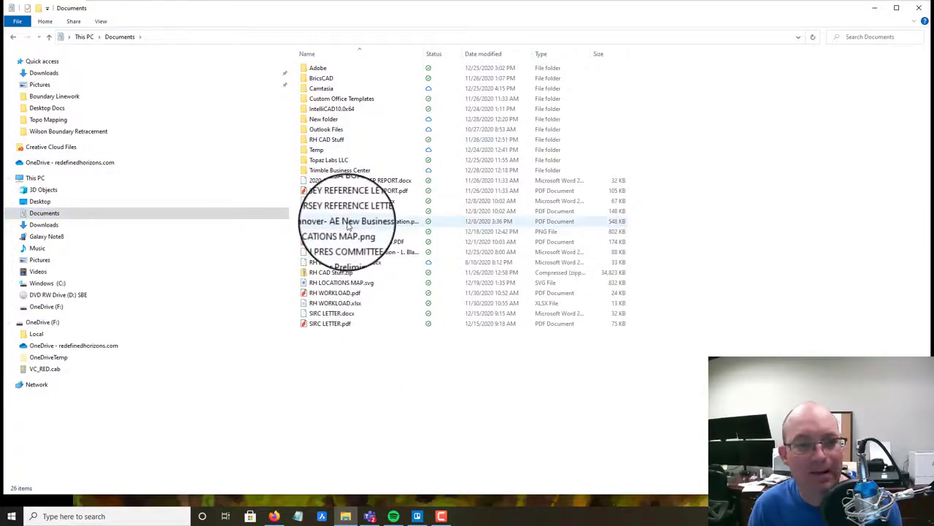
{"action": "left_click", "coordinate": [42, 181]}
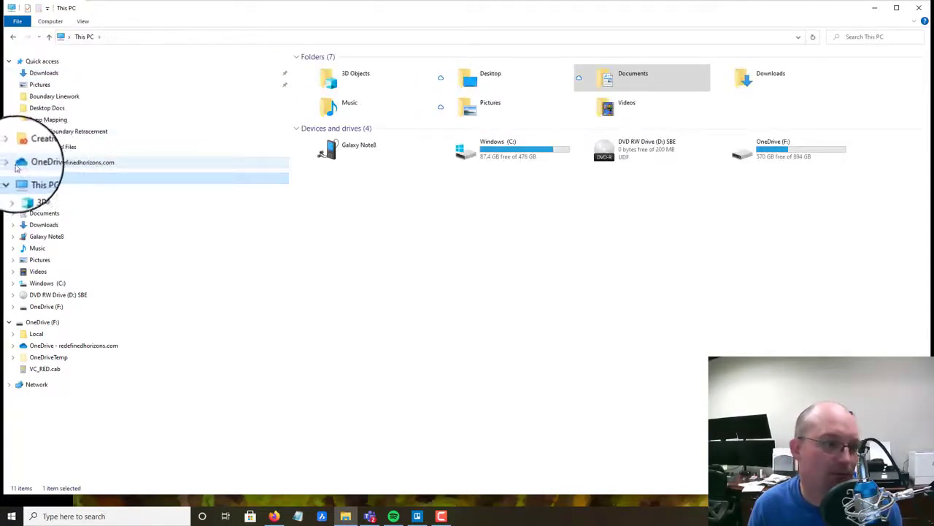
{"action": "left_click", "coordinate": [12, 163]}
{"action": "left_click", "coordinate": [44, 187]}
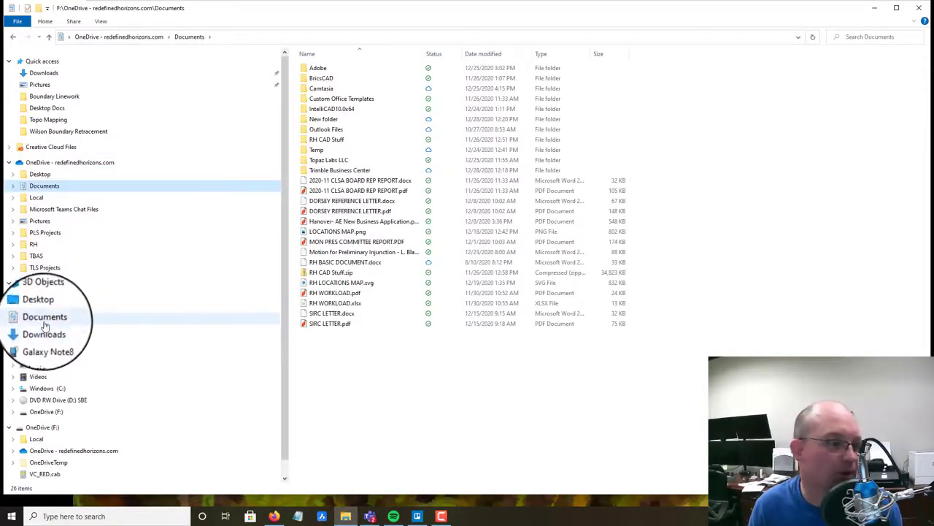
{"action": "left_click", "coordinate": [44, 319]}
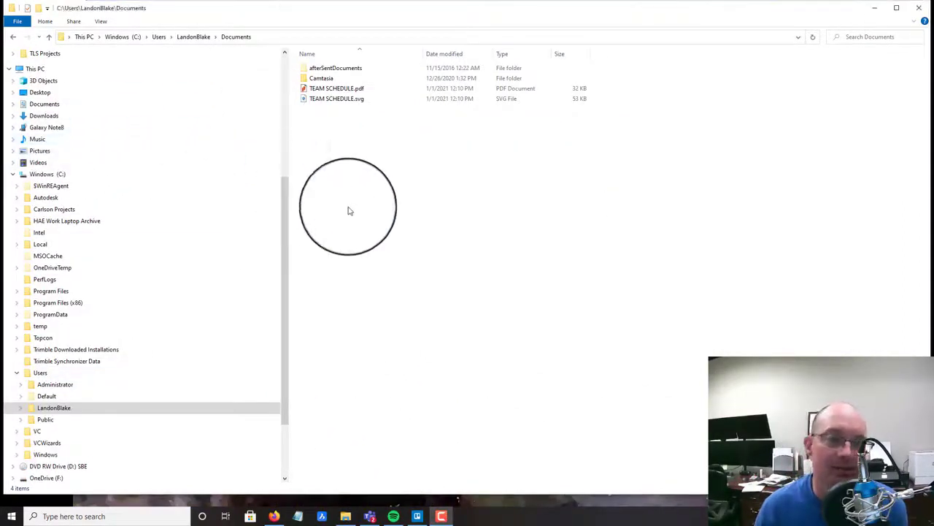
{"action": "left_click", "coordinate": [353, 89]}
{"action": "double_click", "coordinate": [353, 89]}
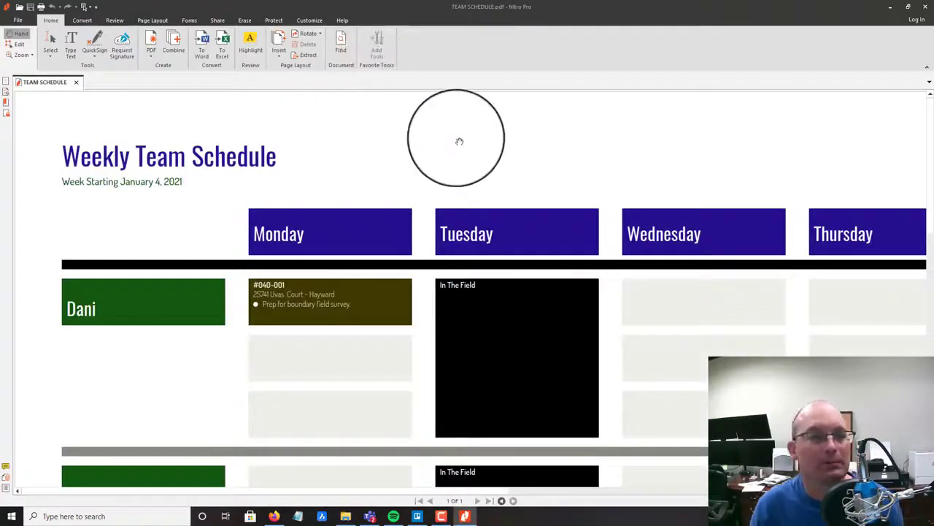
- Examine the exported PDF's title, day headers and the team members' Monday and Tuesday entries, both as a whole and up close
{"action": "left_click", "coordinate": [22, 55]}
{"action": "left_click", "coordinate": [53, 93]}
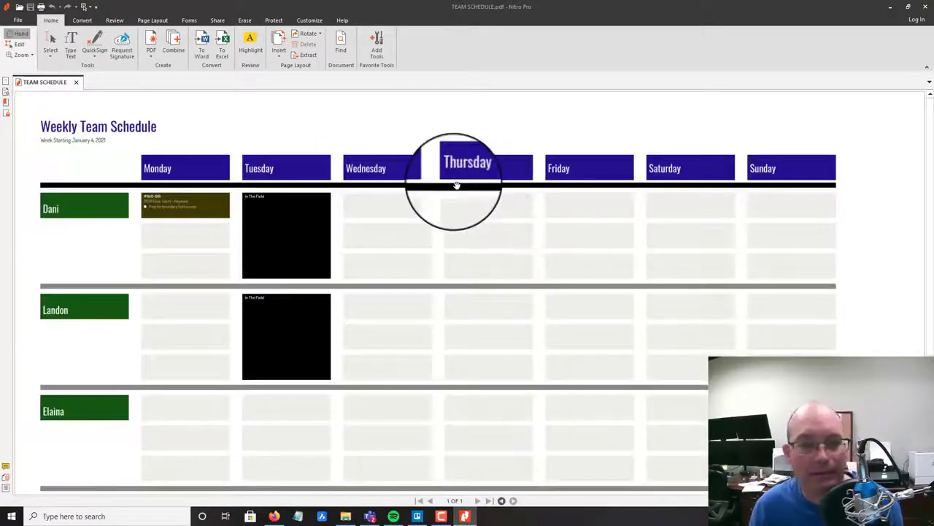
{"action": "scroll", "coordinate": [452, 175], "scroll_direction": "down", "scroll_amount": 3}
{"action": "scroll", "coordinate": [446, 190], "scroll_direction": "down", "scroll_amount": 1}
{"action": "scroll", "coordinate": [334, 209], "scroll_direction": "up", "scroll_amount": 5}
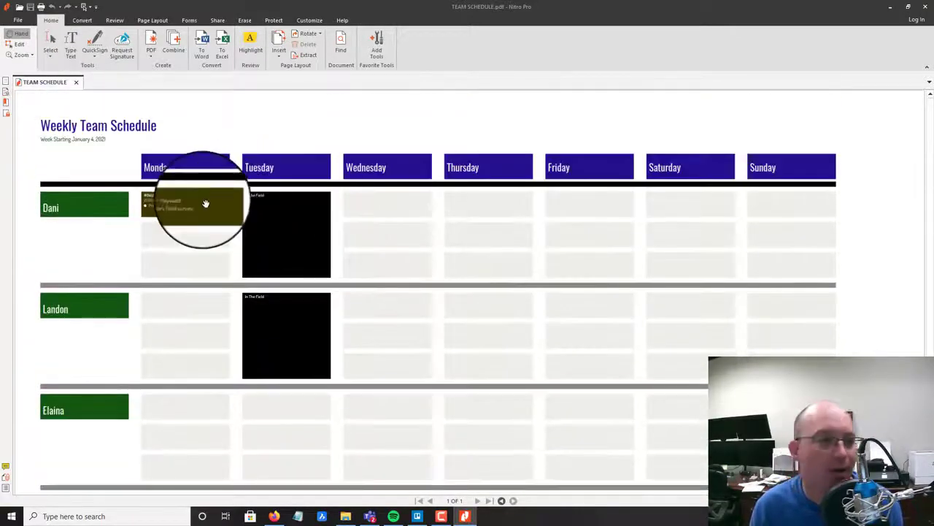
{"action": "scroll", "coordinate": [180, 222], "scroll_direction": "up", "scroll_amount": 3, "text": "ctrl"}
{"action": "scroll", "coordinate": [184, 220], "scroll_direction": "down", "scroll_amount": 3, "text": "ctrl"}
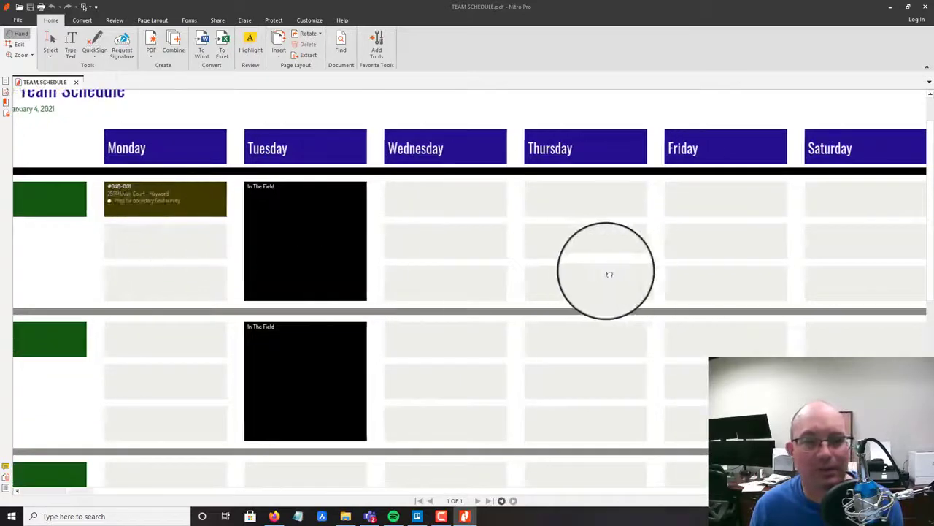
{"action": "left_click_drag", "start_coordinate": [579, 271], "coordinate": [857, 328]}
{"action": "left_click_drag", "start_coordinate": [348, 278], "coordinate": [348, 273]}
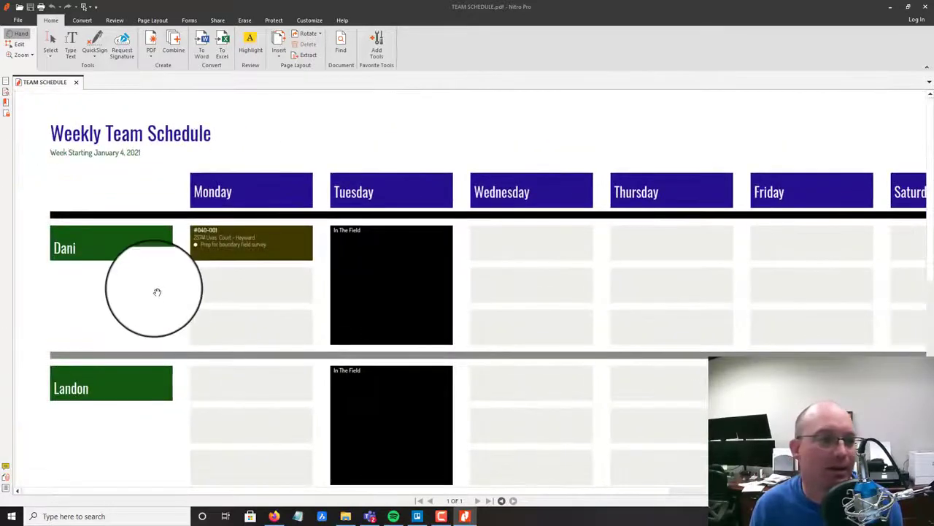
{"action": "scroll", "coordinate": [157, 291], "scroll_direction": "up", "scroll_amount": 4, "text": "ctrl"}
{"action": "scroll", "coordinate": [157, 290], "scroll_direction": "down", "scroll_amount": 3, "text": "ctrl"}
{"action": "left_click_drag", "start_coordinate": [204, 275], "coordinate": [284, 340]}
{"action": "scroll", "coordinate": [470, 263], "scroll_direction": "down", "scroll_amount": 3}
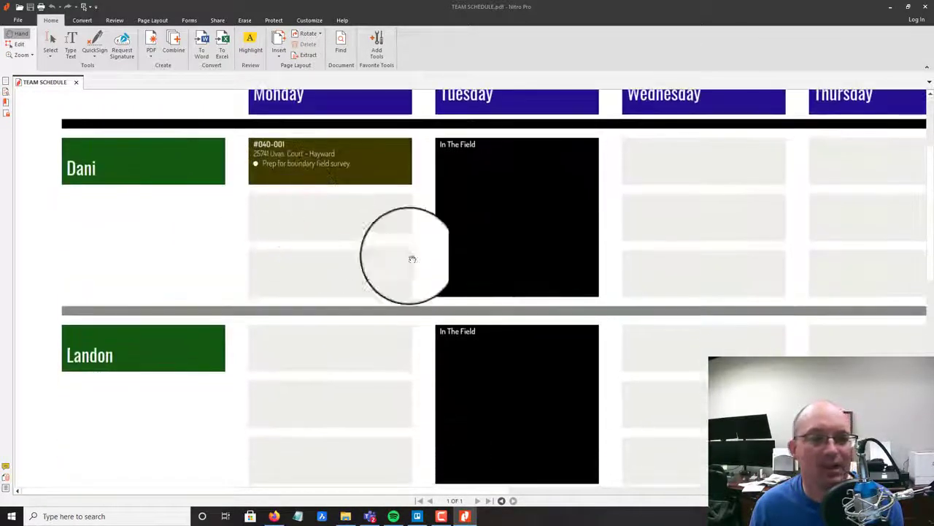
{"action": "scroll", "coordinate": [539, 244], "scroll_direction": "down", "scroll_amount": 2, "text": "ctrl"}
{"action": "left_click_drag", "start_coordinate": [621, 270], "coordinate": [694, 253]}
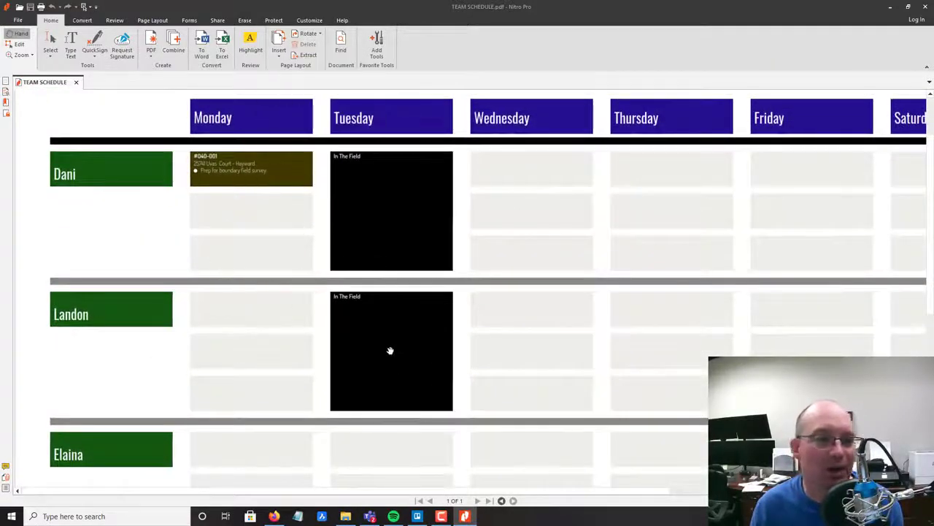
- Examine the two crews' Tuesday job entries and the overall row layout in the exported PDF
{"action": "left_click_drag", "start_coordinate": [395, 368], "coordinate": [588, 401]}
{"action": "scroll", "coordinate": [588, 401], "scroll_direction": "down", "scroll_amount": 5}
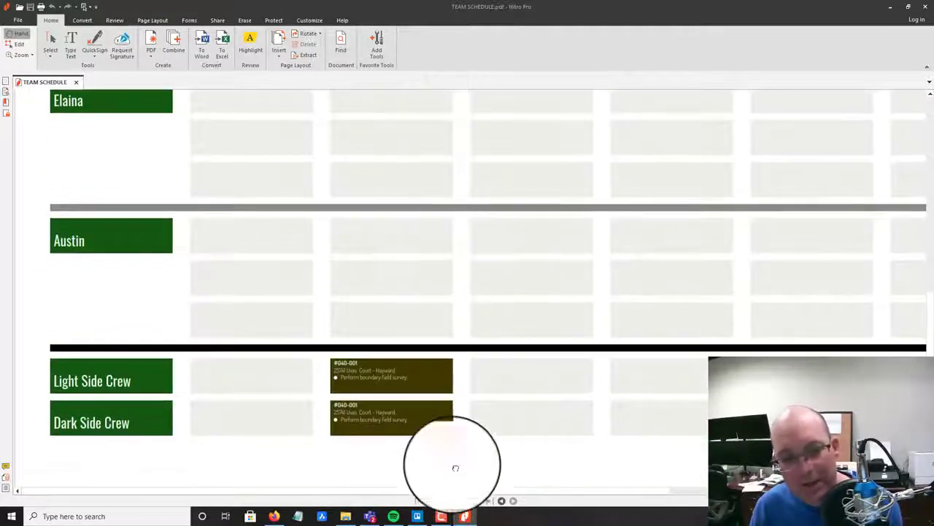
{"action": "scroll", "coordinate": [460, 302], "scroll_direction": "down", "scroll_amount": 4}
{"action": "scroll", "coordinate": [382, 403], "scroll_direction": "up", "scroll_amount": 5}
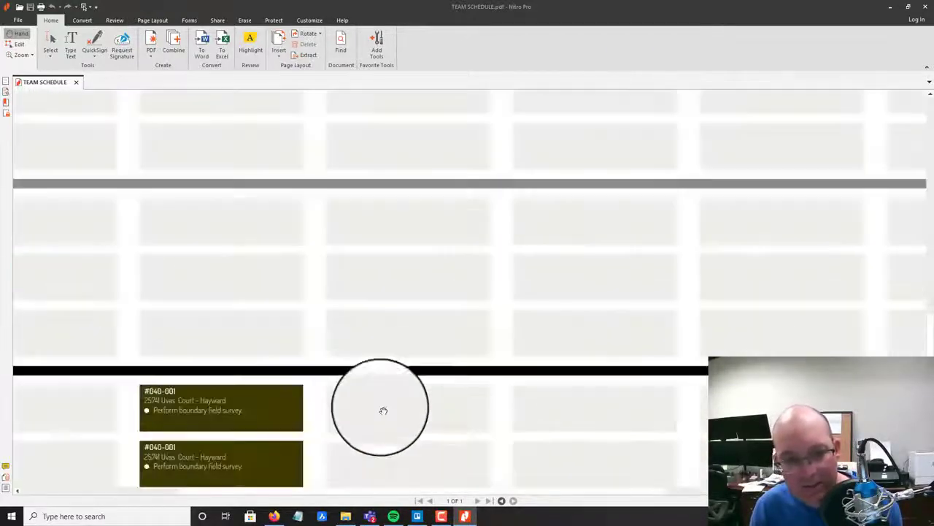
{"action": "scroll", "coordinate": [384, 408], "scroll_direction": "down", "scroll_amount": 3}
{"action": "scroll", "coordinate": [357, 375], "scroll_direction": "down", "scroll_amount": 2}
{"action": "scroll", "coordinate": [348, 400], "scroll_direction": "up", "scroll_amount": 2}
{"action": "scroll", "coordinate": [373, 409], "scroll_direction": "up", "scroll_amount": 3}
{"action": "scroll", "coordinate": [629, 369], "scroll_direction": "up", "scroll_amount": 2}
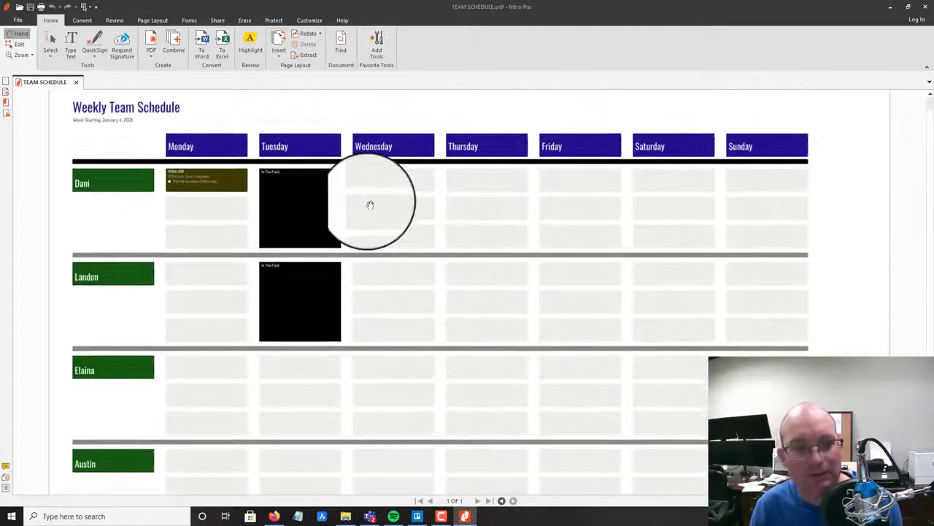
{"action": "scroll", "coordinate": [325, 229], "scroll_direction": "up", "scroll_amount": 1}
{"action": "scroll", "coordinate": [328, 244], "scroll_direction": "down", "scroll_amount": 1}
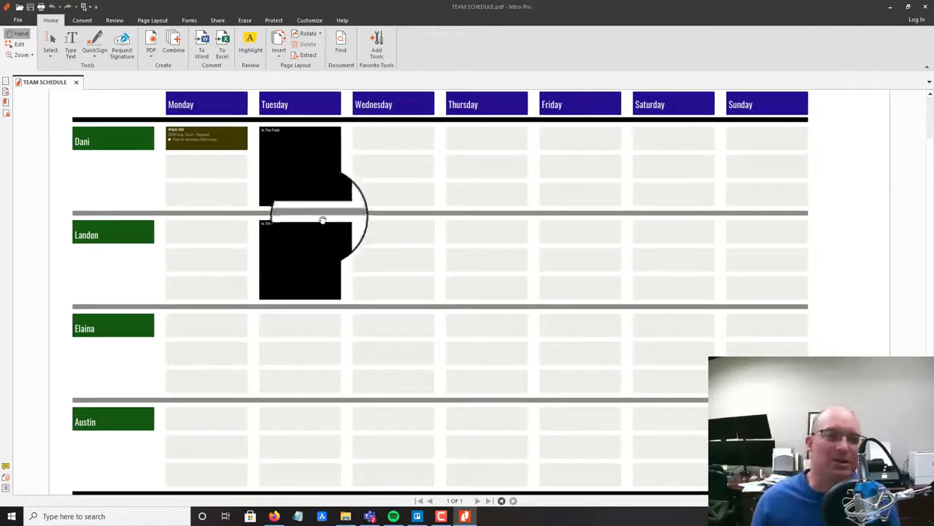
{"action": "scroll", "coordinate": [309, 431], "scroll_direction": "down", "scroll_amount": 3}
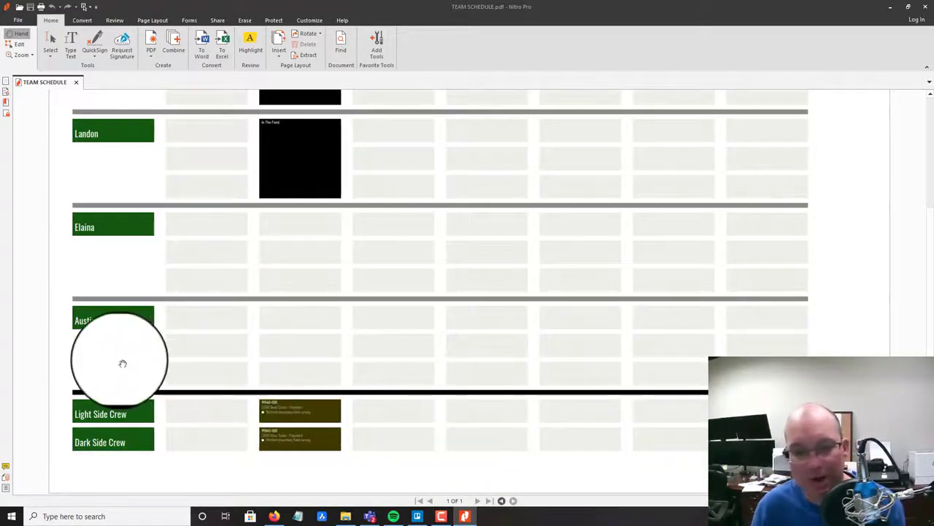
- Close the PDF, open TEAM SCHEDULE.svg from Documents in Inkscape, and select the Light Side Crew's Wednesday cell
{"action": "left_click", "coordinate": [923, 8]}
{"action": "left_click", "coordinate": [349, 140]}
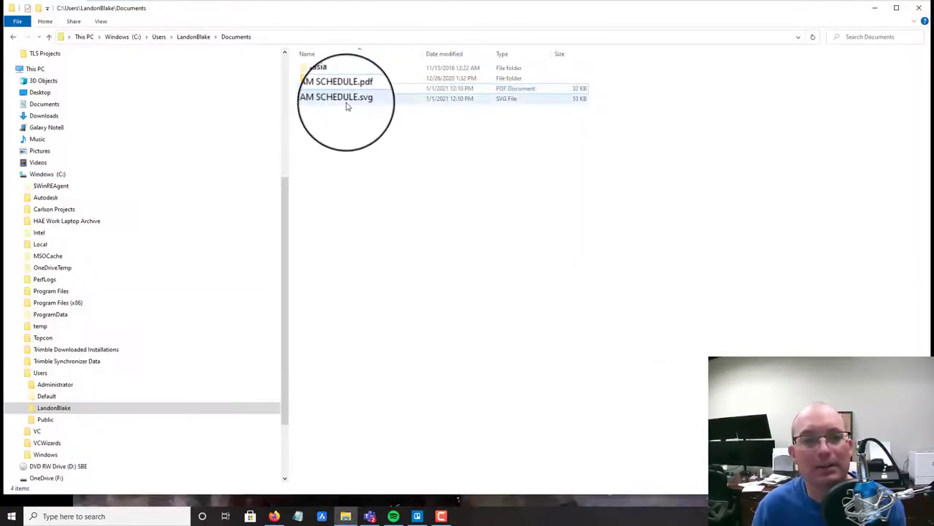
{"action": "right_click", "coordinate": [348, 105]}
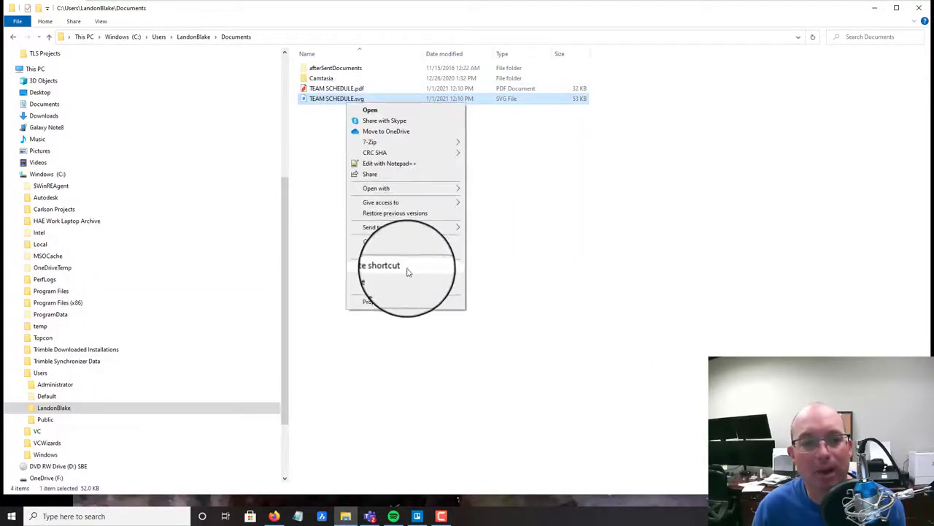
{"action": "mouse_move", "coordinate": [416, 190]}
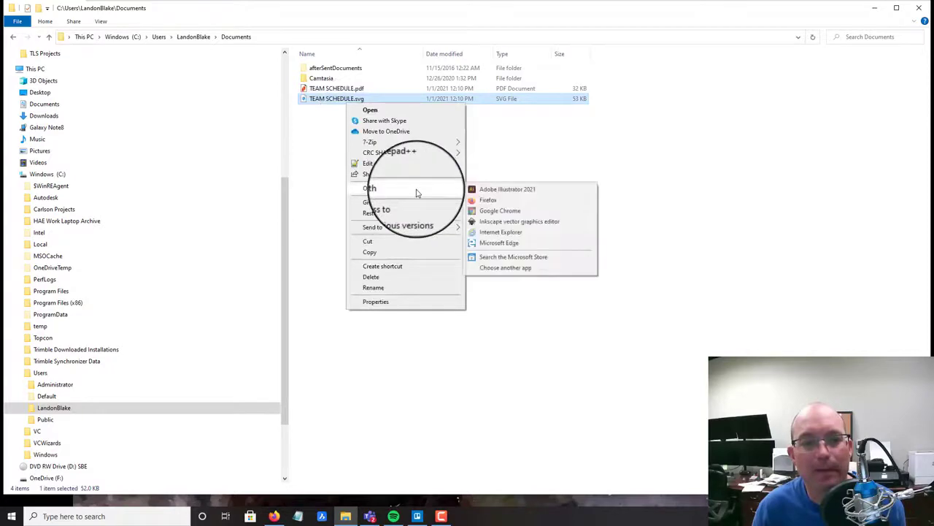
{"action": "left_click", "coordinate": [516, 224]}
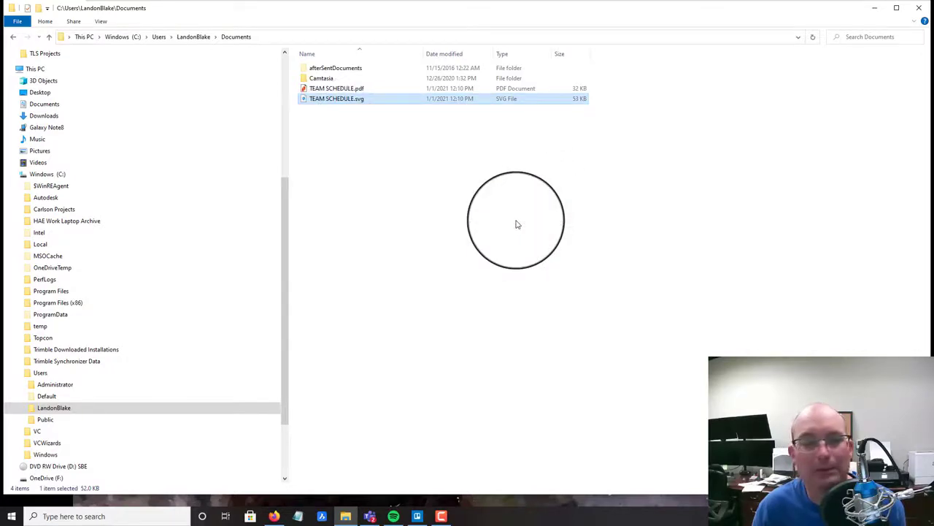
{"action": "scroll", "coordinate": [517, 222], "scroll_direction": "down", "scroll_amount": 3}
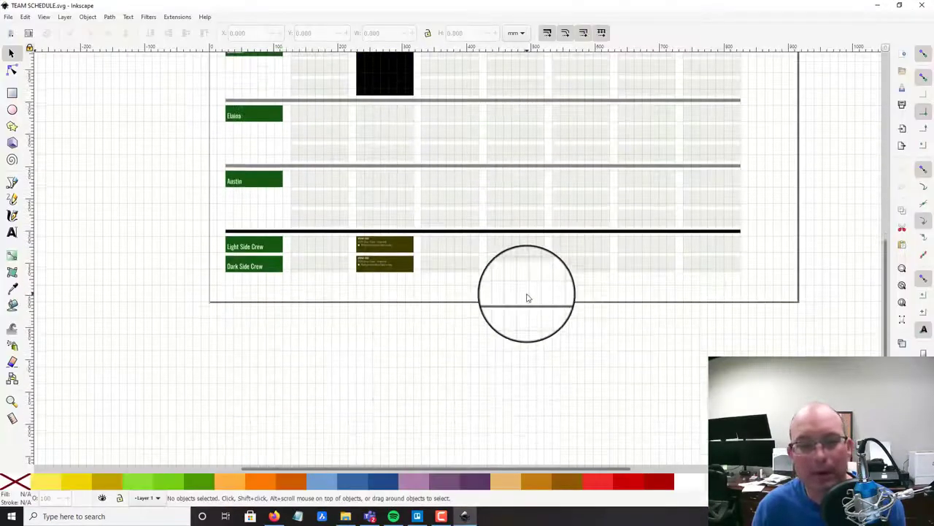
{"action": "scroll", "coordinate": [449, 256], "scroll_direction": "up", "scroll_amount": 2, "text": "ctrl"}
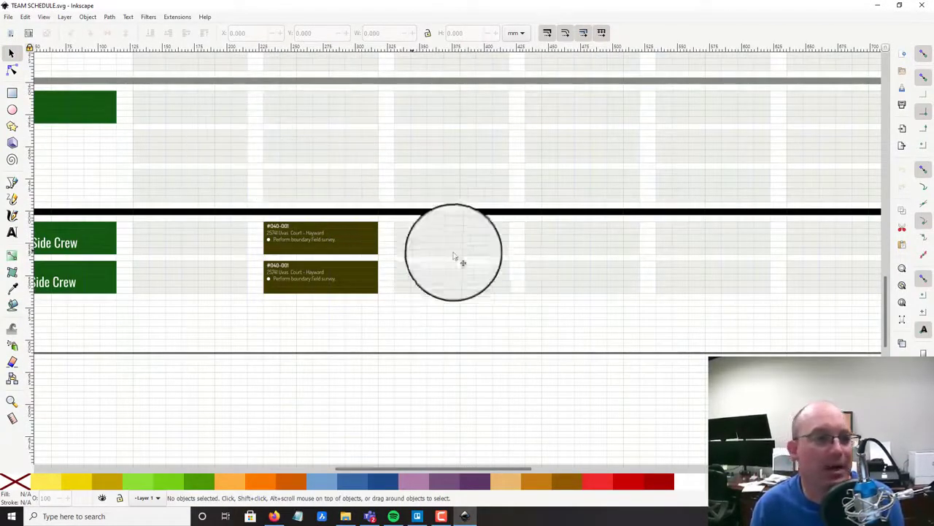
{"action": "left_click", "coordinate": [454, 248]}
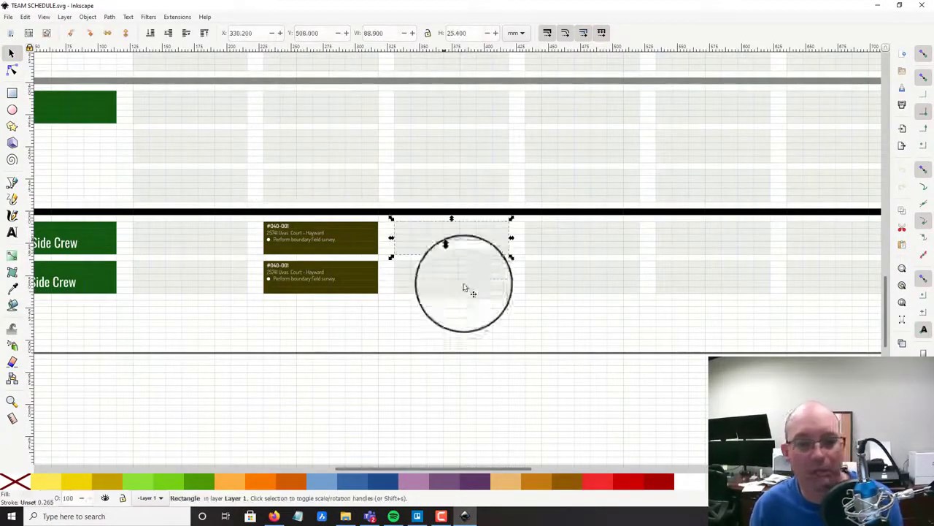
- Open BRANDING GUIDE 01.pdf from the RH Marketing folder's Graphic Design\Branding Guide subfolder and look up the lighter secondary purple's RGB value
{"action": "left_click", "coordinate": [346, 516]}
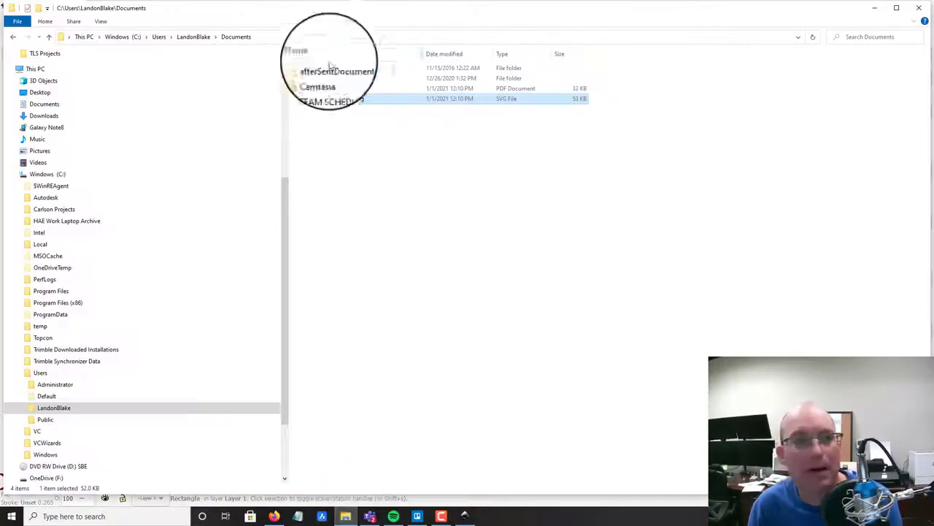
{"action": "key", "text": "alt+Left"}
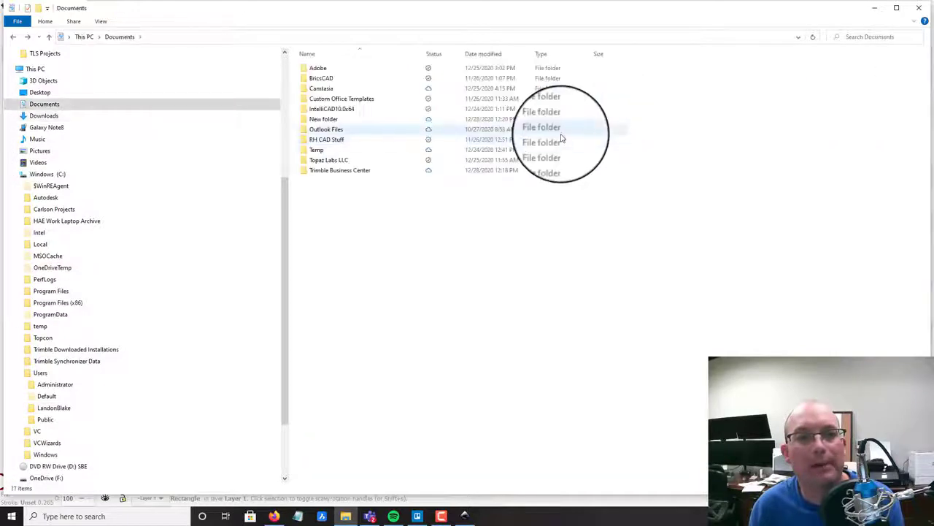
{"action": "key", "text": "alt+Left"}
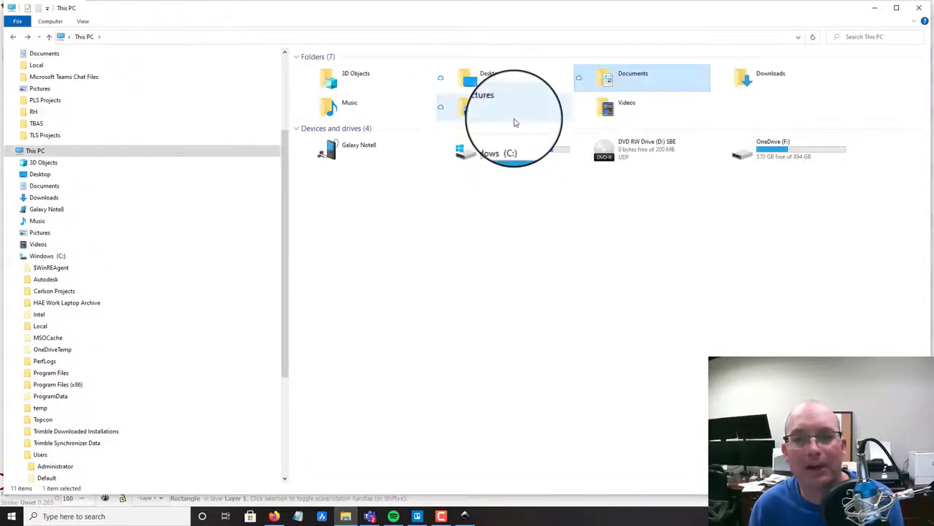
{"action": "key", "text": "Return"}
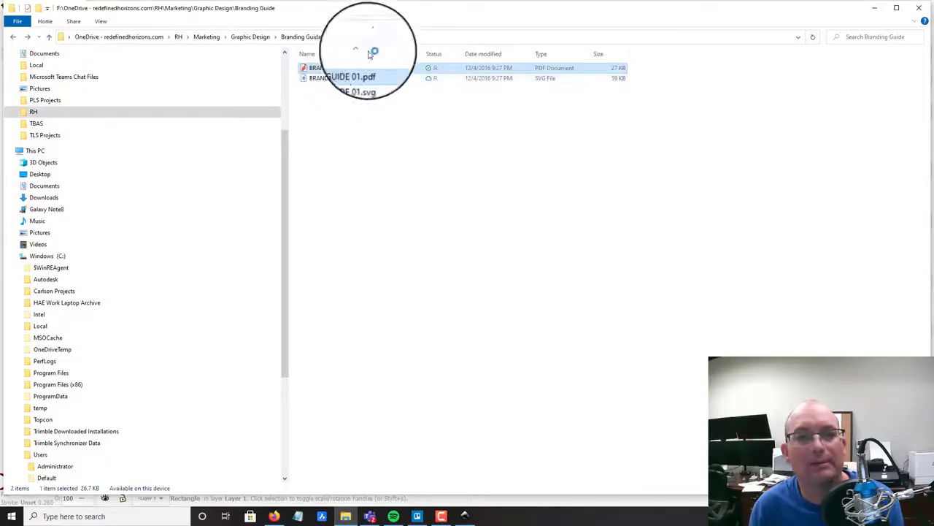
{"action": "left_click_drag", "start_coordinate": [392, 8], "coordinate": [933, 116]}
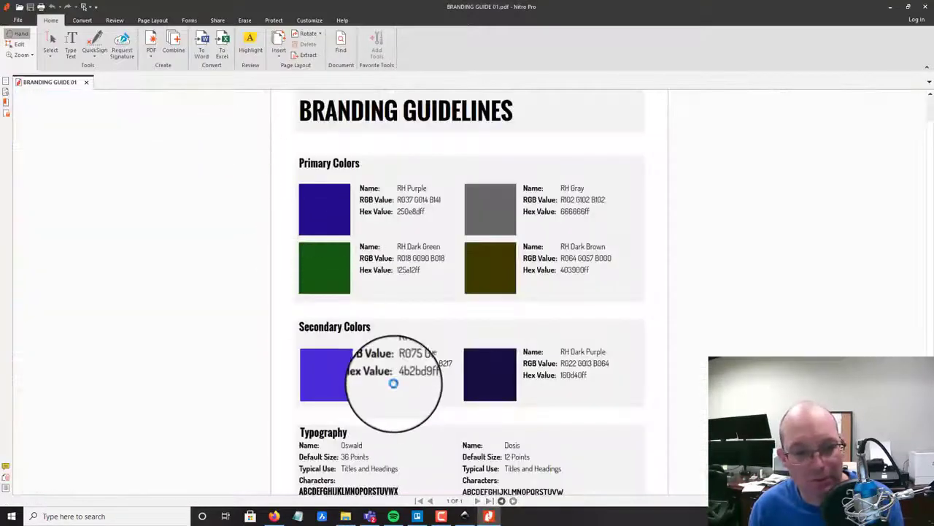
{"action": "left_click", "coordinate": [891, 8]}
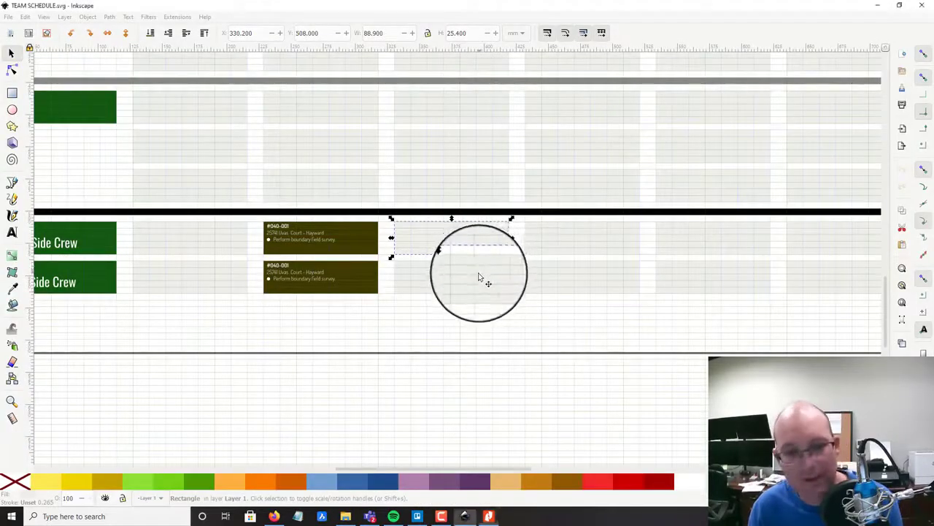
- Fill both crews' Wednesday cells with the brand's lighter purple, RGB 75, 43, 217
{"action": "left_click", "coordinate": [481, 277], "text": "shift"}
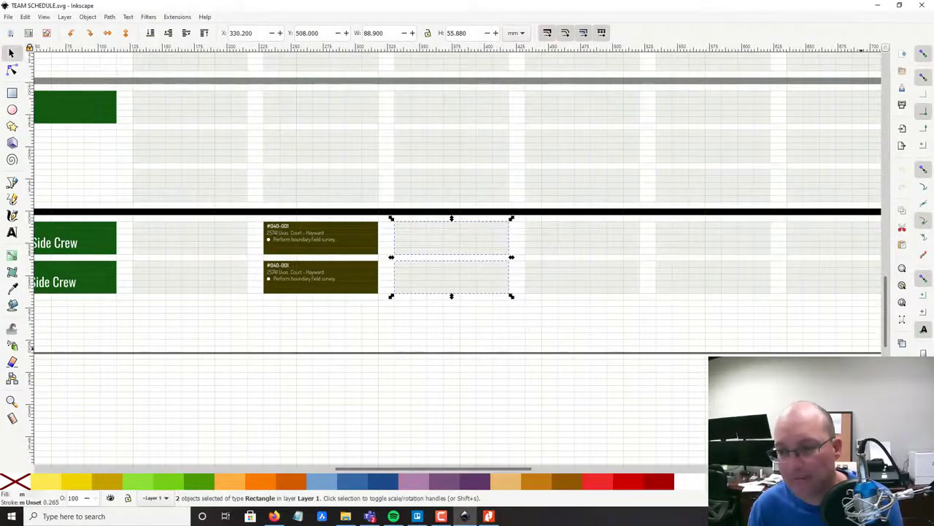
{"action": "key", "text": "ctrl+shift+f"}
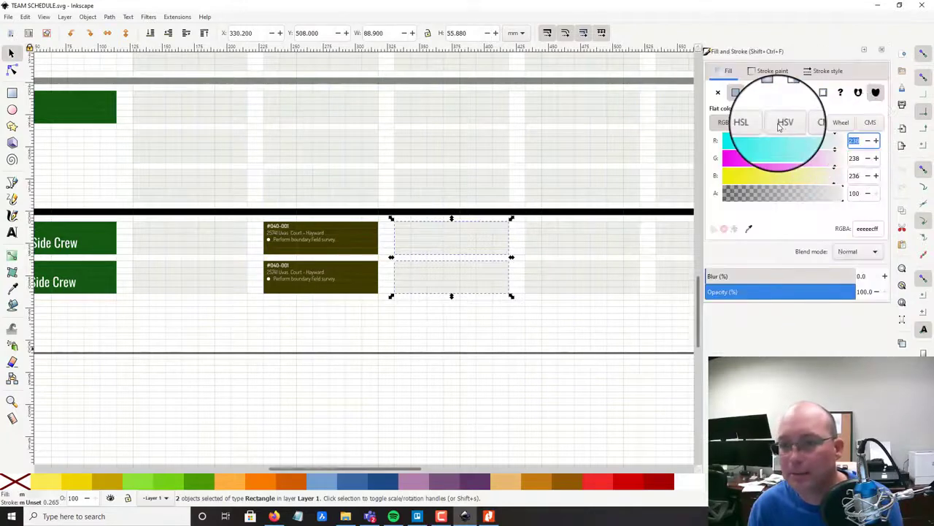
{"action": "key", "text": "Tab"}
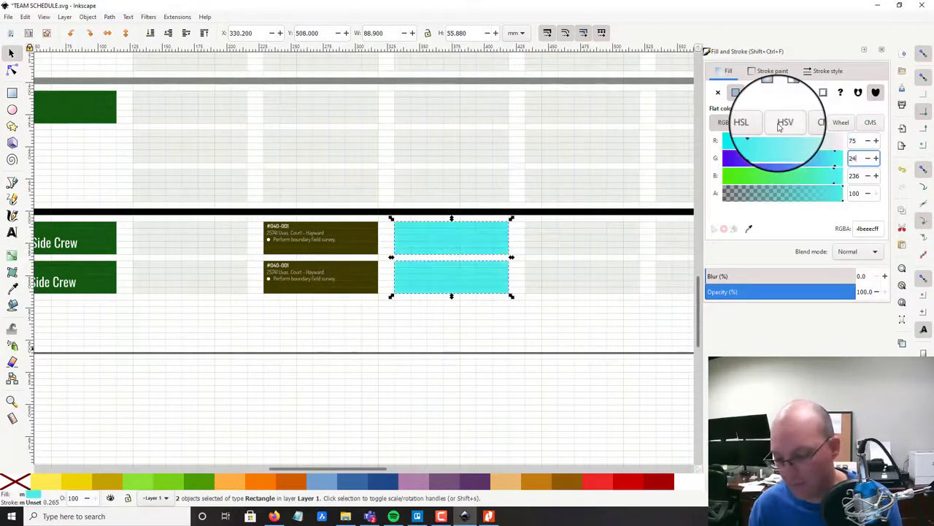
{"action": "type", "text": "17"}
{"action": "key", "text": "Tab"}
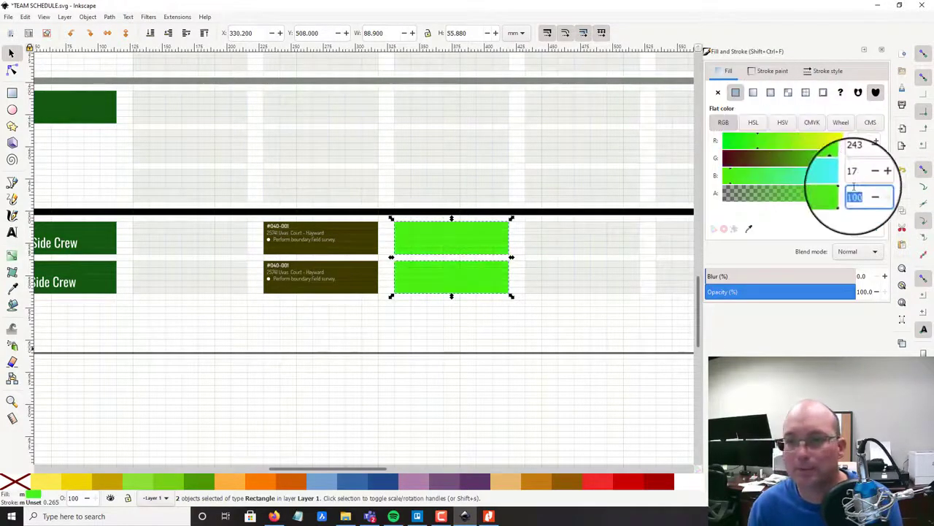
{"action": "double_click", "coordinate": [859, 156]}
{"action": "type", "text": "17"}
{"action": "key", "text": "Tab"}
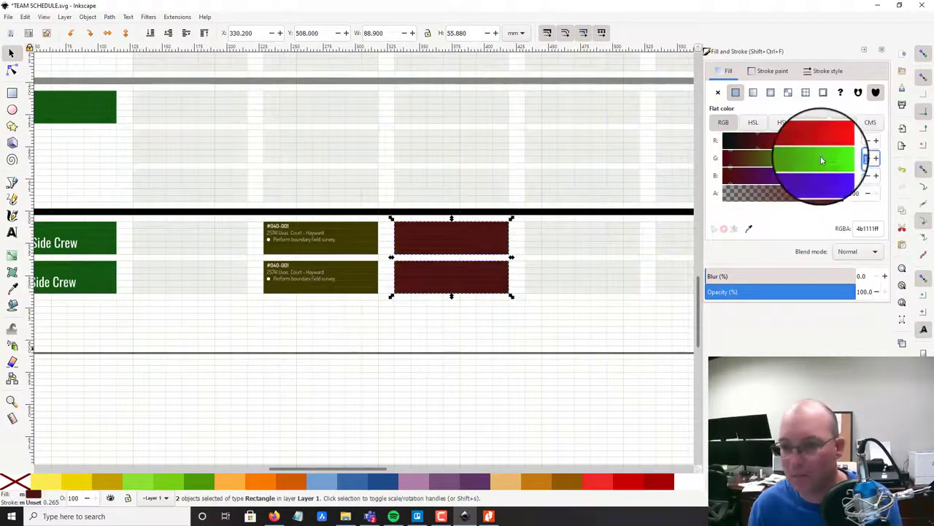
{"action": "type", "text": "43"}
{"action": "key", "text": "Tab"}
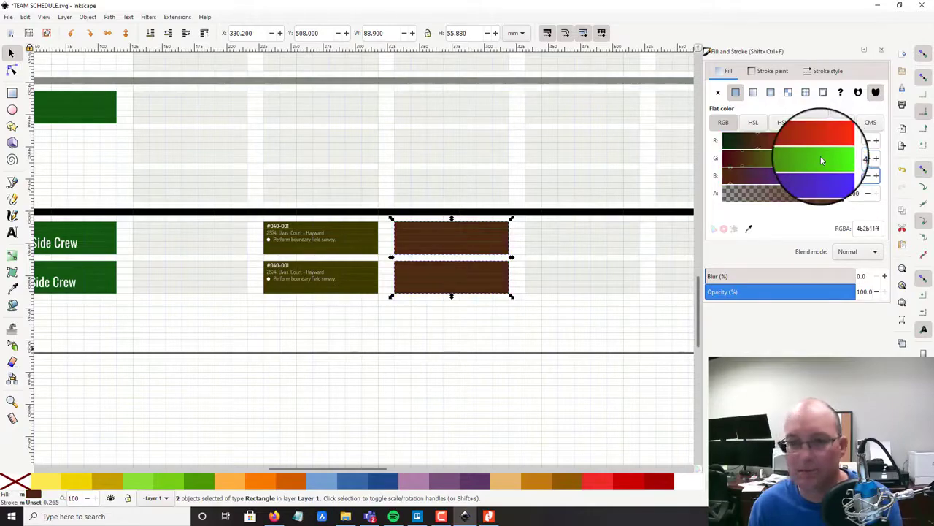
{"action": "type", "text": "217"}
{"action": "key", "text": "Tab"}
{"action": "left_click", "coordinate": [493, 315]}
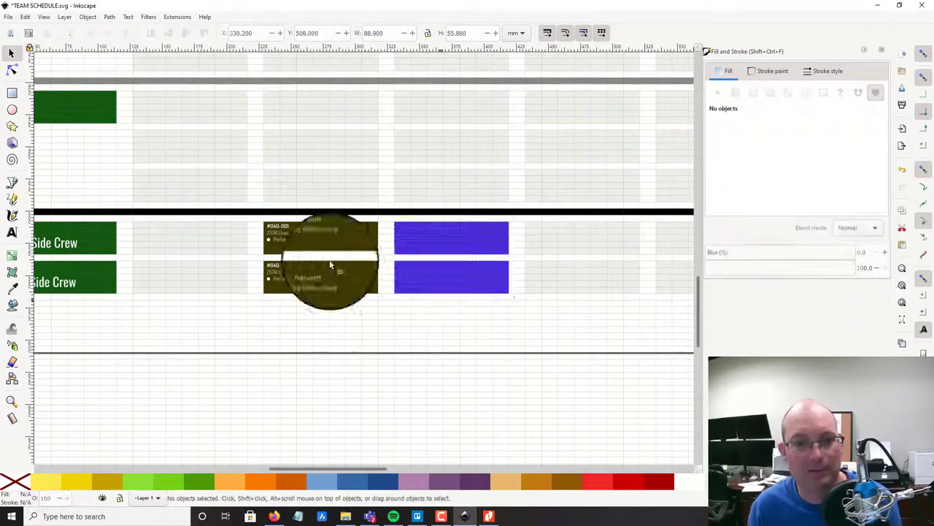
- Place a copy of the Light Side Crew's Tuesday job number text in the upper-left corner of its Wednesday cell
{"action": "scroll", "coordinate": [284, 231], "scroll_direction": "up", "scroll_amount": 2}
{"action": "left_click", "coordinate": [284, 231]}
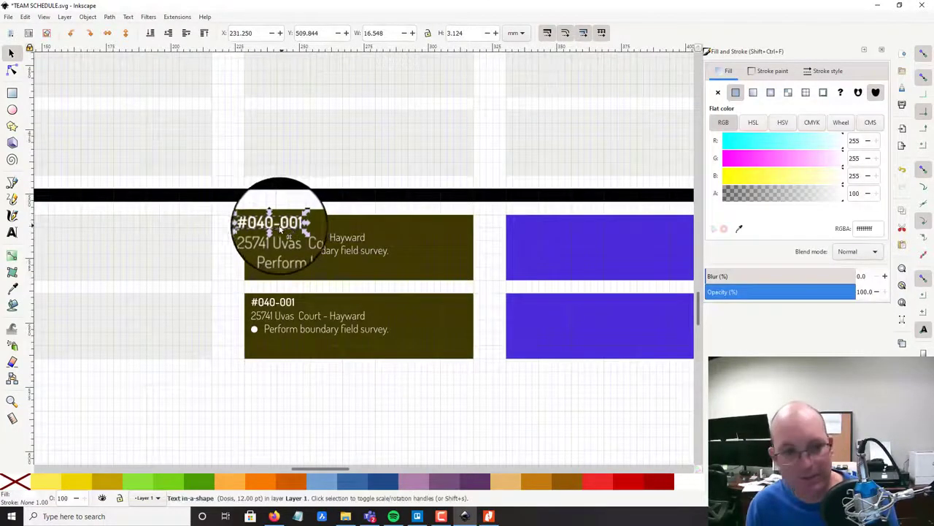
{"action": "left_click_drag", "start_coordinate": [273, 221], "coordinate": [541, 229]}
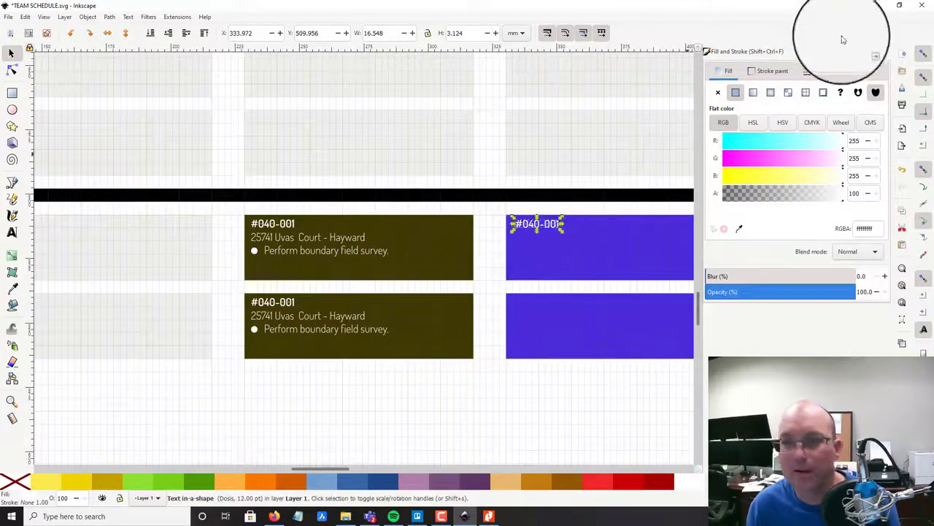
{"action": "left_click", "coordinate": [875, 52]}
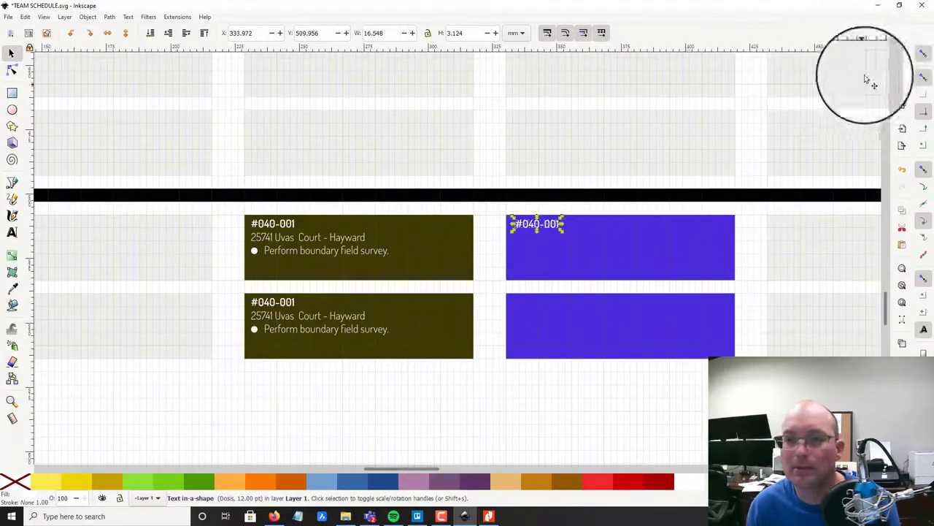
- Replace the copied job number text in the Light Side Crew's Wednesday cell with "Rain Day"
{"action": "left_click", "coordinate": [128, 22]}
{"action": "left_click", "coordinate": [157, 29]}
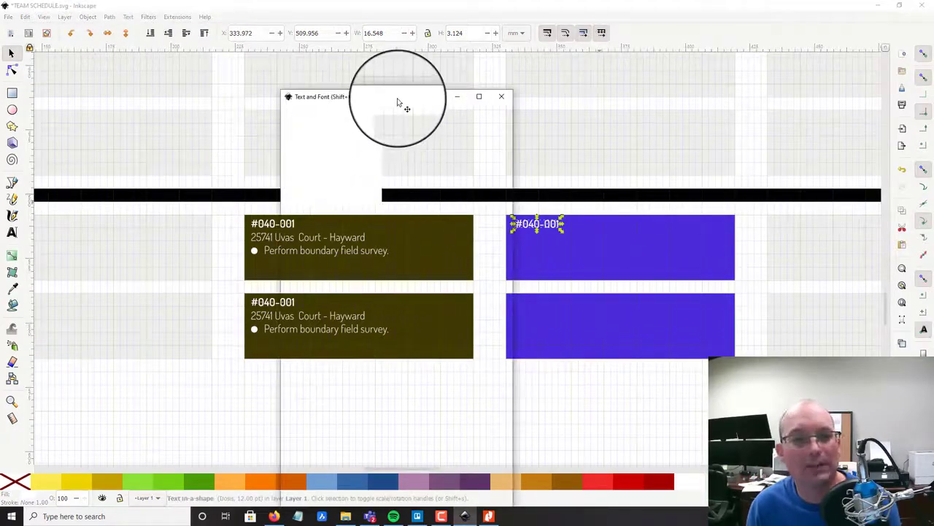
{"action": "left_click_drag", "start_coordinate": [398, 102], "coordinate": [682, 91]}
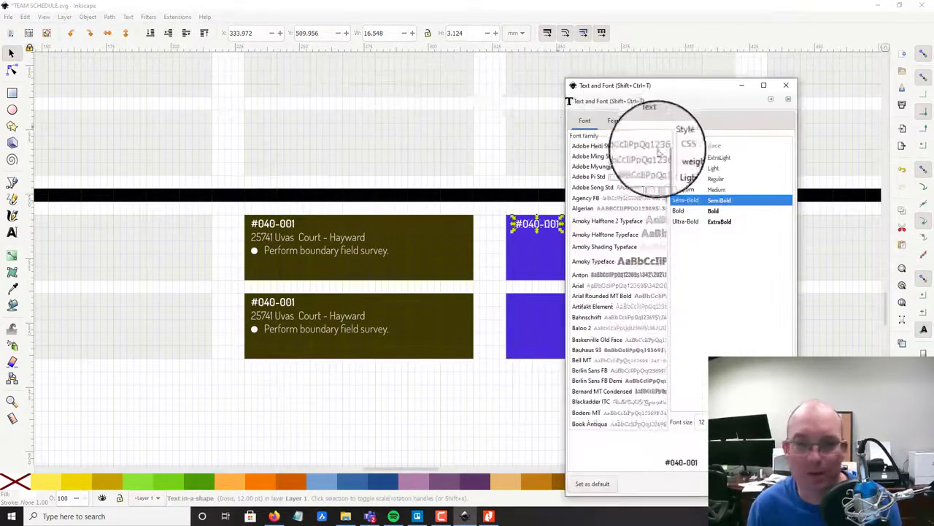
{"action": "left_click", "coordinate": [651, 120]}
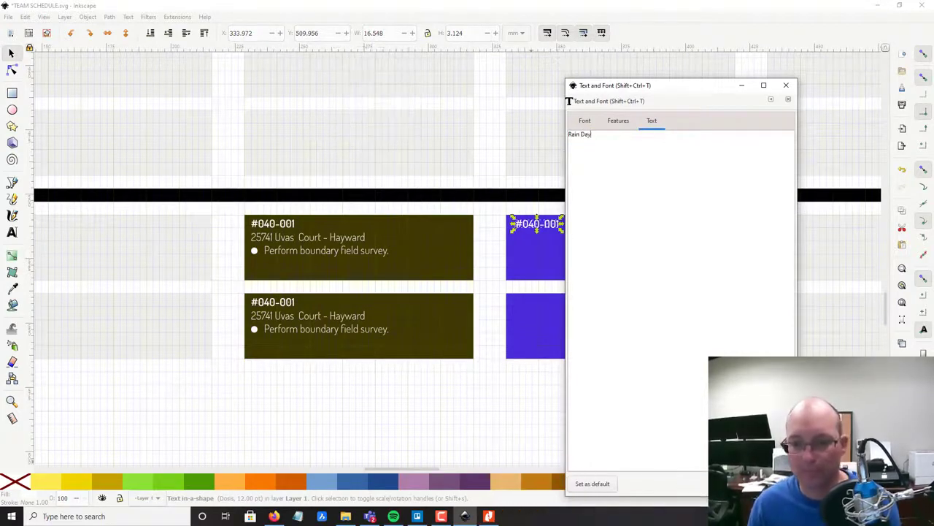
{"action": "left_click", "coordinate": [733, 484]}
{"action": "left_click", "coordinate": [770, 483]}
- Copy the "Rain Day" text into the Dark Side Crew's Wednesday cell and align the original in the Light Side Crew's cell
{"action": "left_click_drag", "start_coordinate": [537, 236], "coordinate": [521, 312]}
{"action": "left_click", "coordinate": [522, 227]}
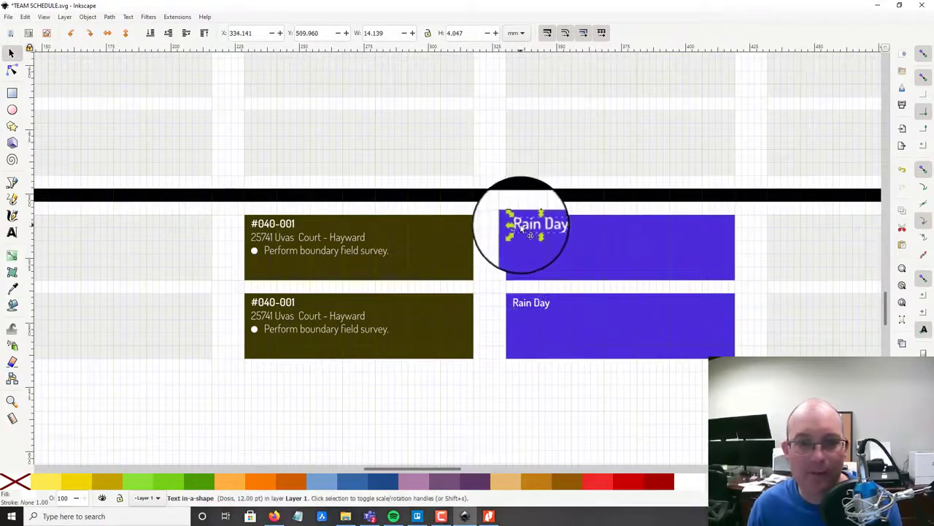
{"action": "scroll", "coordinate": [501, 333], "scroll_direction": "down", "scroll_amount": 3}
{"action": "left_click", "coordinate": [748, 374]}
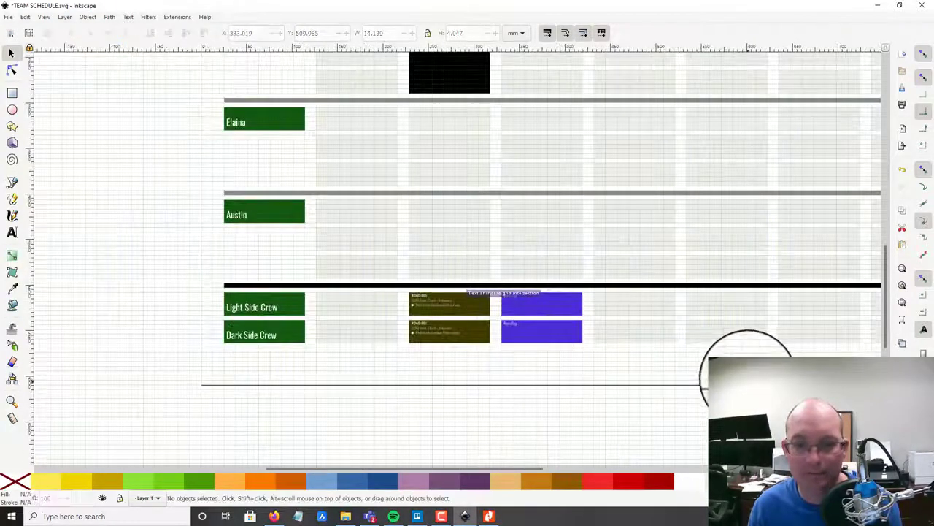
- Save the updated schedule drawing under its existing name
{"action": "left_click_drag", "start_coordinate": [747, 373], "coordinate": [586, 386]}
{"action": "scroll", "coordinate": [700, 389], "scroll_direction": "down", "scroll_amount": 2}
{"action": "left_click", "coordinate": [8, 16]}
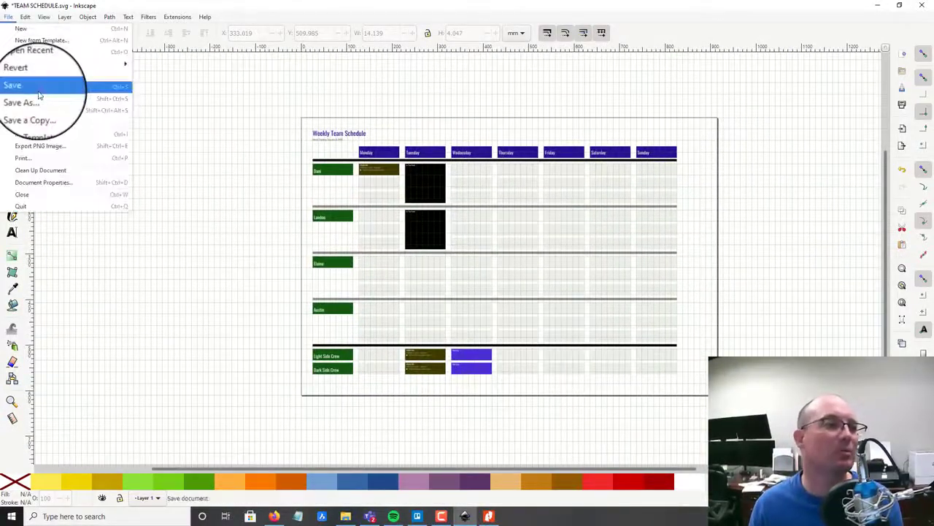
{"action": "left_click", "coordinate": [18, 83]}
- Save a PDF 1.5 copy with embedded fonts and the document's page size, replacing the existing TEAM SCHEDULE.pdf, and close the drawing
{"action": "left_click", "coordinate": [8, 16]}
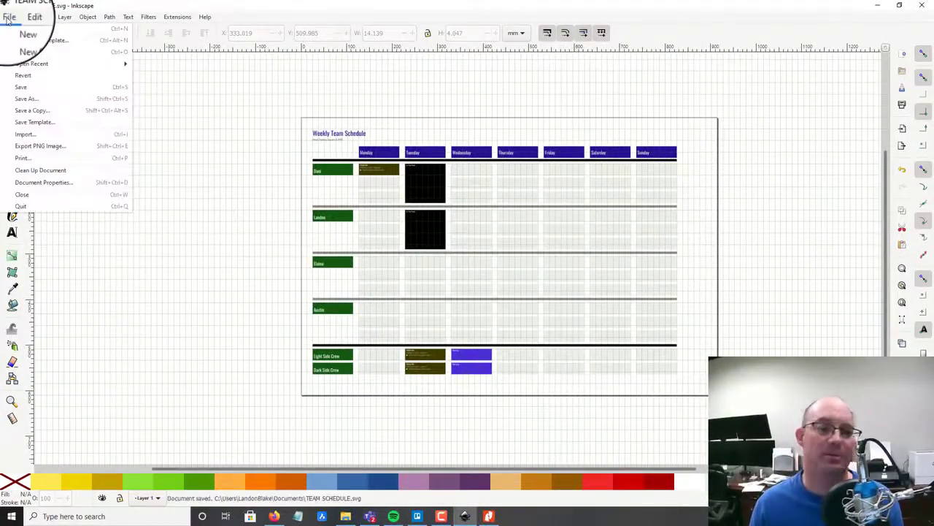
{"action": "left_click", "coordinate": [59, 111]}
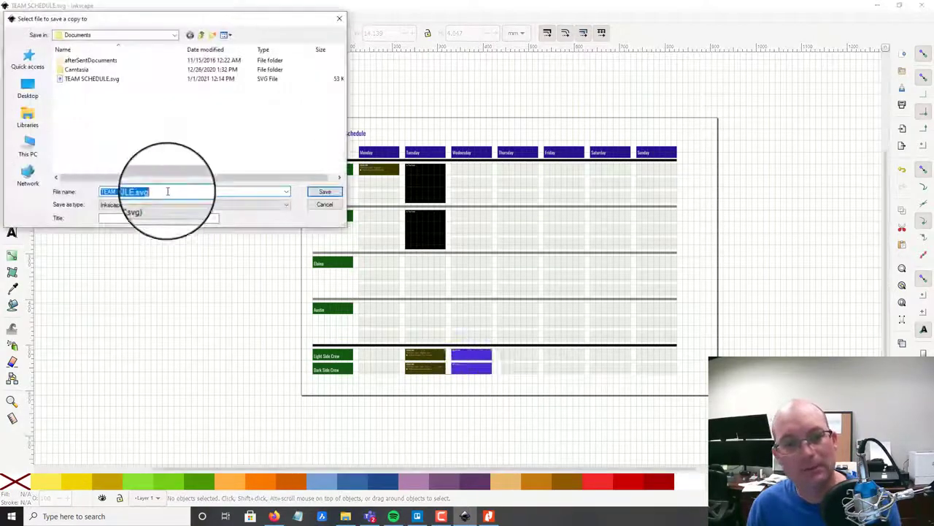
{"action": "left_click", "coordinate": [165, 210]}
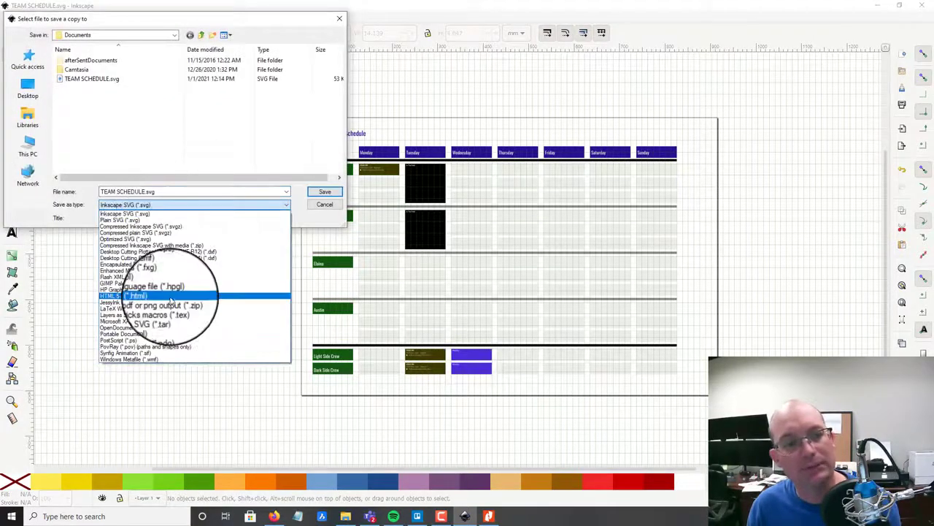
{"action": "left_click", "coordinate": [198, 329]}
{"action": "left_click", "coordinate": [327, 192]}
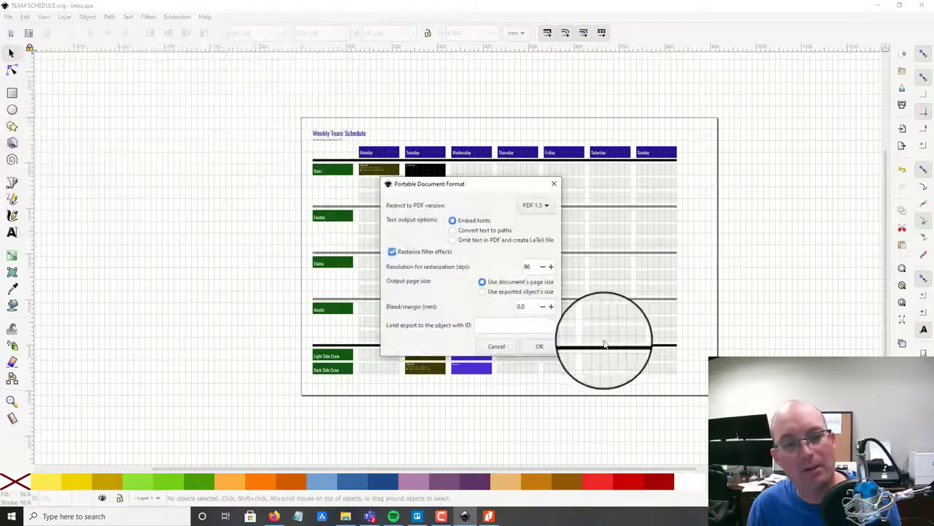
{"action": "left_click", "coordinate": [534, 347]}
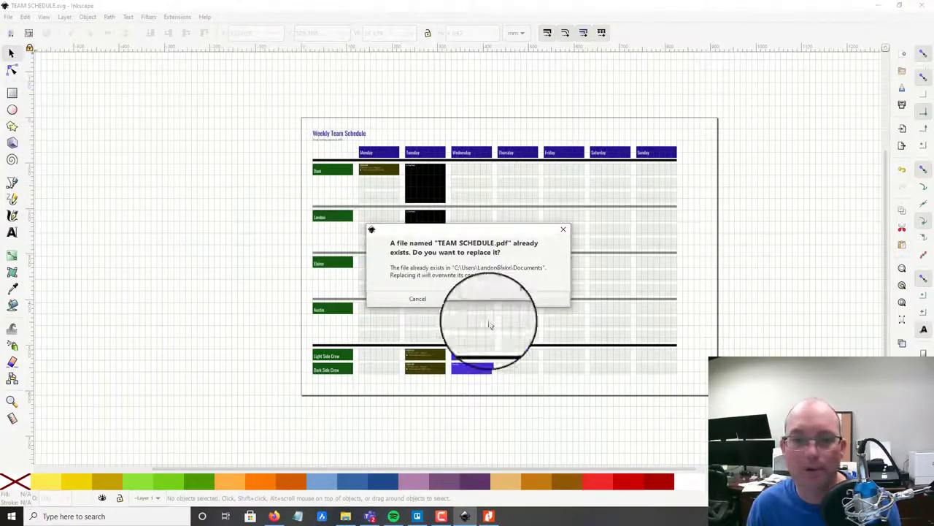
{"action": "left_click", "coordinate": [520, 298]}
{"action": "left_click", "coordinate": [923, 6]}
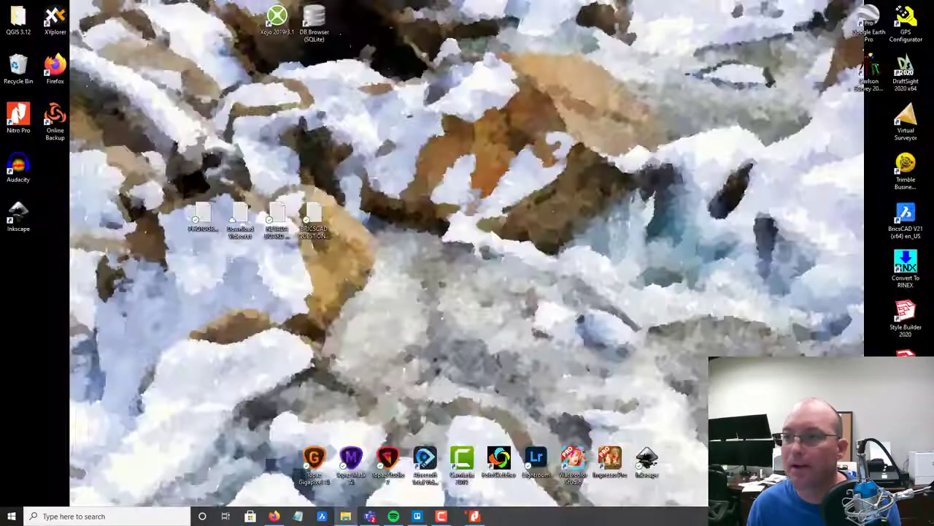
- Browse to the Documents folder in the user's profile on the C: drive and open the exported TEAM SCHEDULE.pdf
{"action": "left_click_drag", "start_coordinate": [933, 104], "coordinate": [583, 5]}
{"action": "left_click_drag", "start_coordinate": [719, 21], "coordinate": [521, 28]}
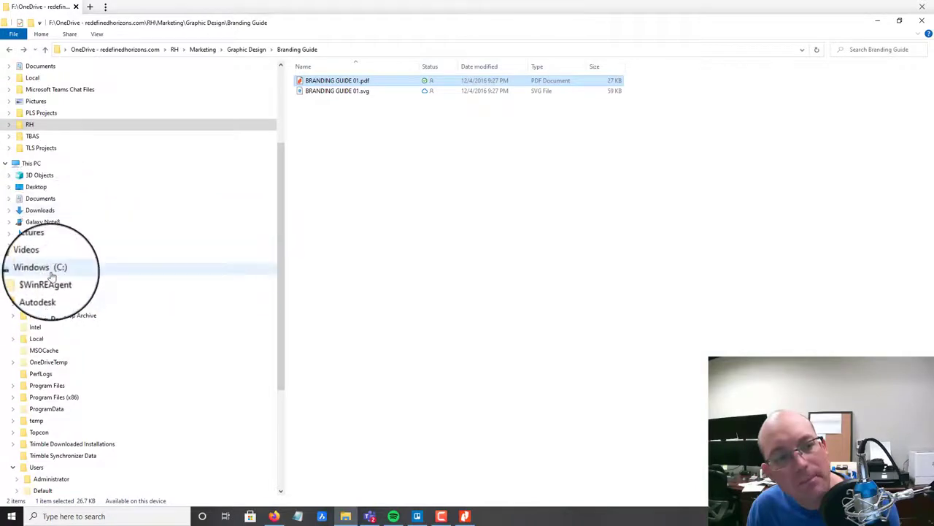
{"action": "scroll", "coordinate": [74, 392], "scroll_direction": "down", "scroll_amount": 2}
{"action": "left_click", "coordinate": [37, 396]}
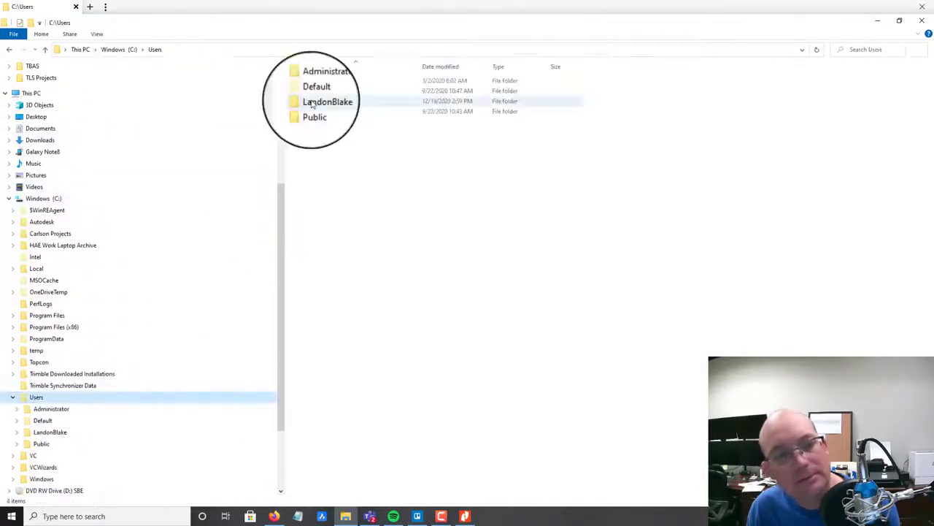
{"action": "double_click", "coordinate": [315, 100]}
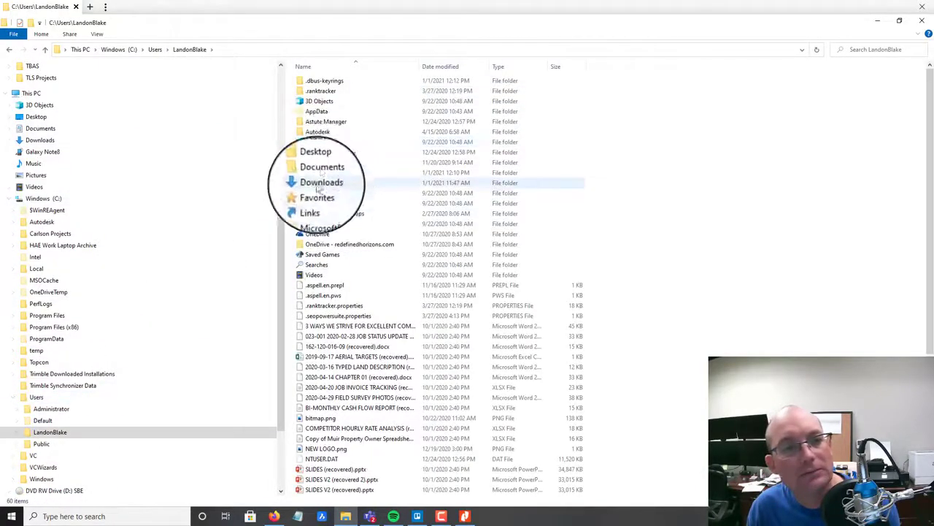
{"action": "double_click", "coordinate": [320, 173]}
{"action": "double_click", "coordinate": [343, 102]}
- Examine the exported schedule PDF at several zoom levels, checking the title, day headings, staff rows and crew entries
{"action": "scroll", "coordinate": [530, 229], "scroll_direction": "down", "scroll_amount": 3}
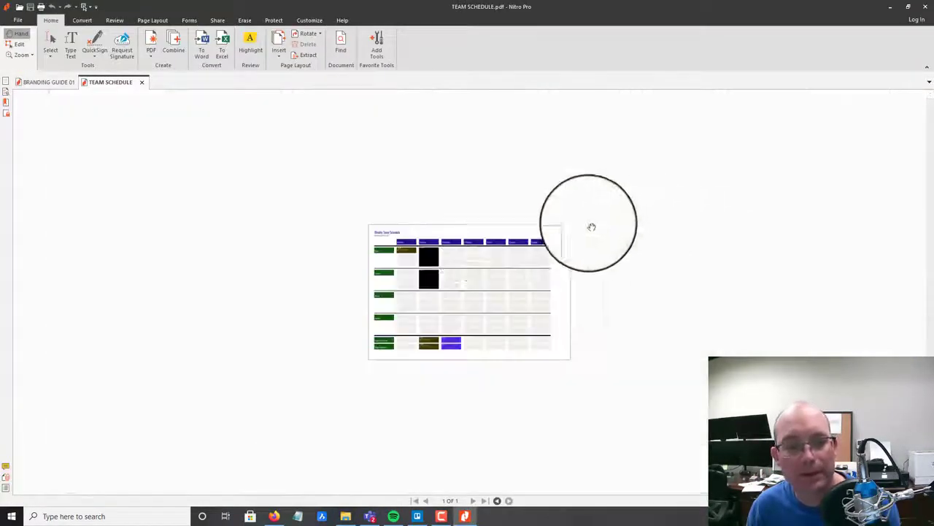
{"action": "scroll", "coordinate": [467, 323], "scroll_direction": "up", "scroll_amount": 5}
{"action": "scroll", "coordinate": [455, 333], "scroll_direction": "down", "scroll_amount": 6}
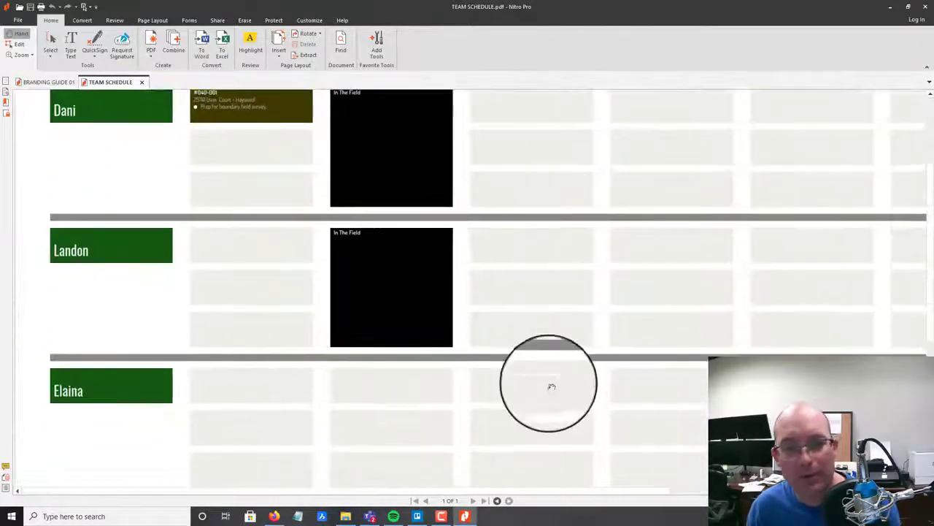
{"action": "left_click_drag", "start_coordinate": [696, 444], "coordinate": [687, 522]}
{"action": "left_click_drag", "start_coordinate": [598, 182], "coordinate": [752, 409]}
{"action": "scroll", "coordinate": [609, 233], "scroll_direction": "up", "scroll_amount": 5}
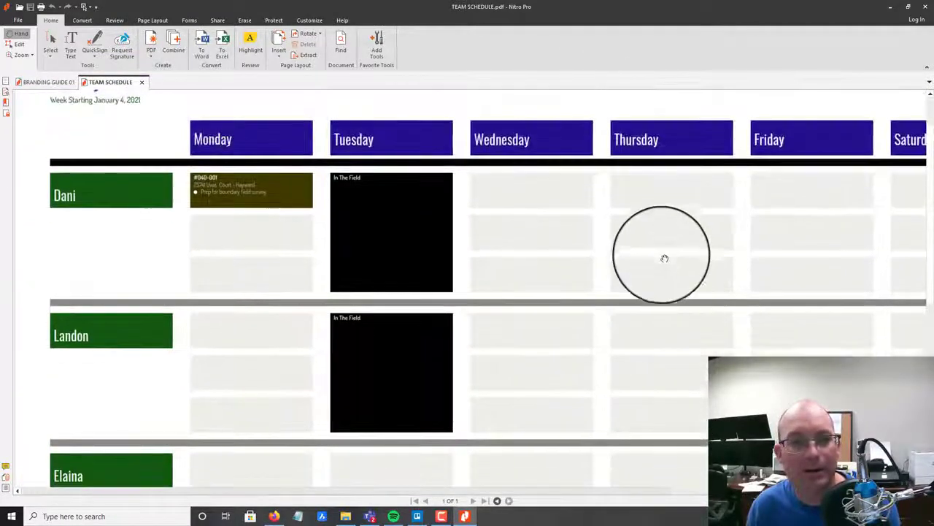
{"action": "scroll", "coordinate": [647, 338], "scroll_direction": "down", "scroll_amount": 2}
{"action": "scroll", "coordinate": [718, 226], "scroll_direction": "down", "scroll_amount": 3}
{"action": "scroll", "coordinate": [718, 226], "scroll_direction": "down", "scroll_amount": 1}
{"action": "scroll", "coordinate": [611, 255], "scroll_direction": "up", "scroll_amount": 2}
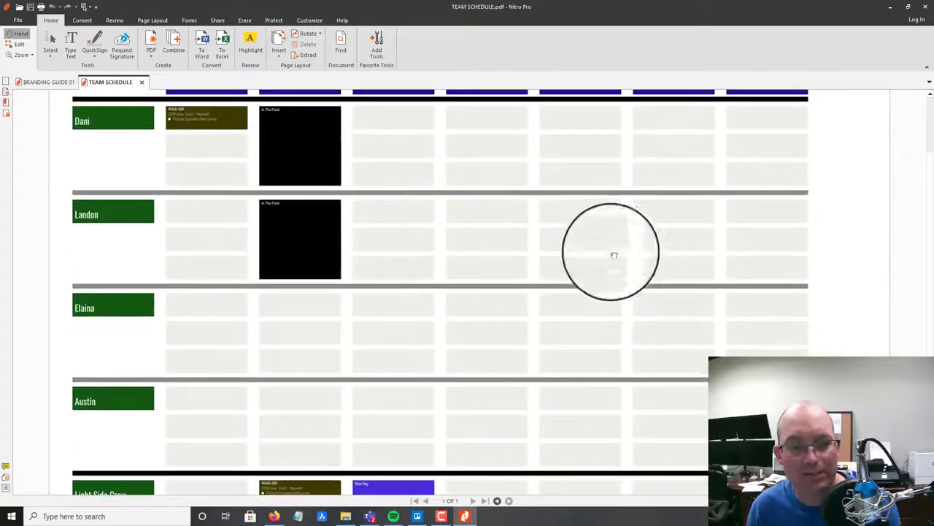
{"action": "scroll", "coordinate": [496, 191], "scroll_direction": "down", "scroll_amount": 2}
{"action": "scroll", "coordinate": [511, 407], "scroll_direction": "up", "scroll_amount": 4}
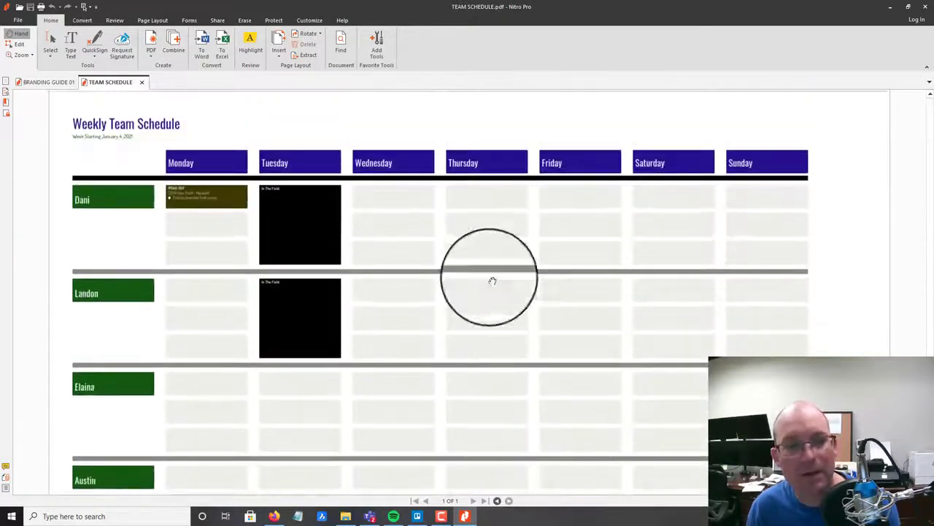
{"action": "scroll", "coordinate": [548, 309], "scroll_direction": "down", "scroll_amount": 2}
{"action": "scroll", "coordinate": [434, 306], "scroll_direction": "up", "scroll_amount": 2}
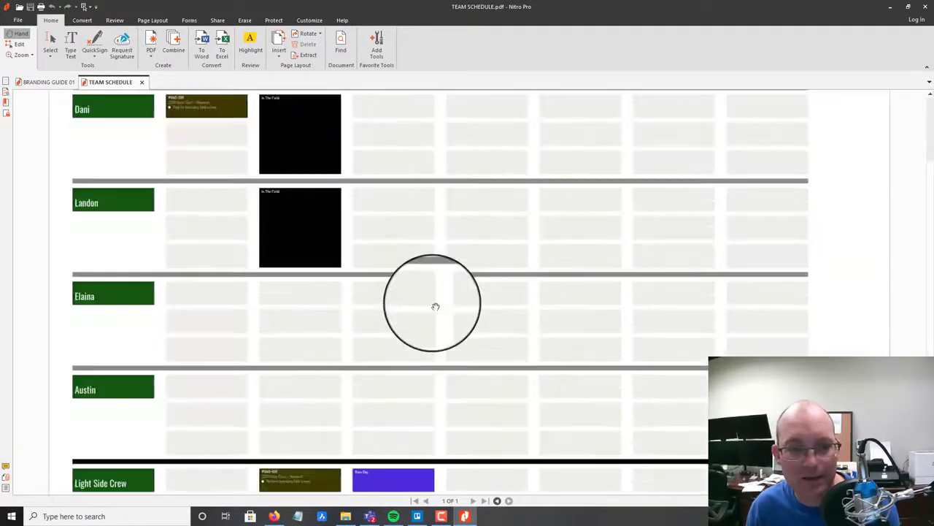
{"action": "scroll", "coordinate": [436, 304], "scroll_direction": "down", "scroll_amount": 2}
{"action": "scroll", "coordinate": [359, 317], "scroll_direction": "up", "scroll_amount": 2}
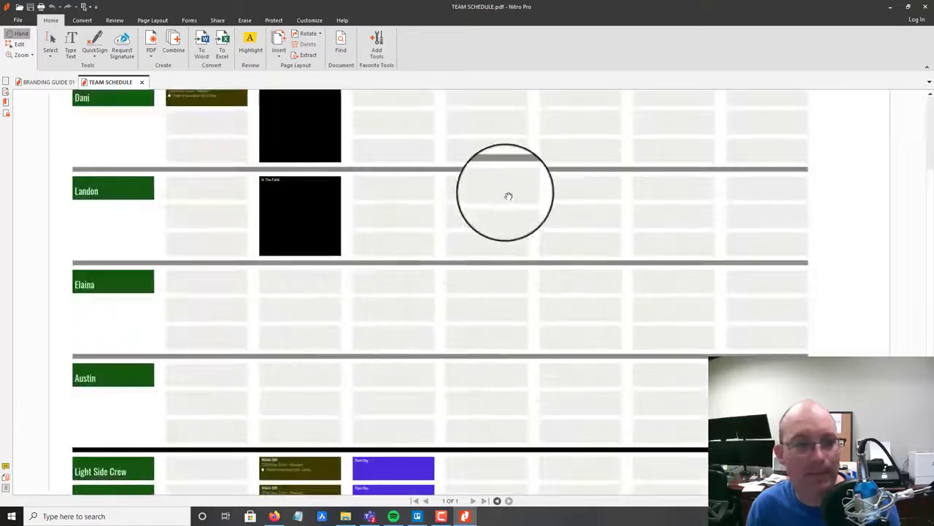
{"action": "scroll", "coordinate": [509, 196], "scroll_direction": "up", "scroll_amount": 2}
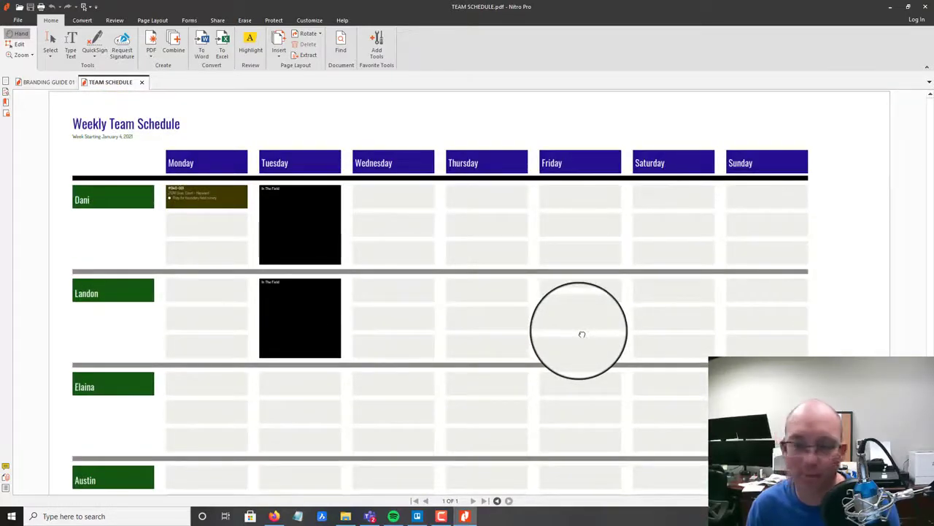